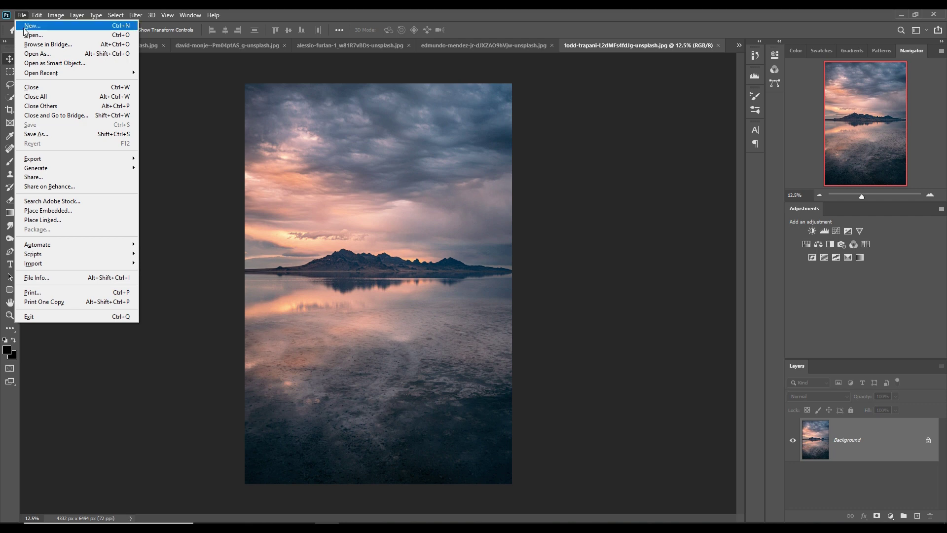
- Create a new 3840 x 2160 px document at 300 ppi with a white background
{"action": "left_click", "coordinate": [27, 28]}
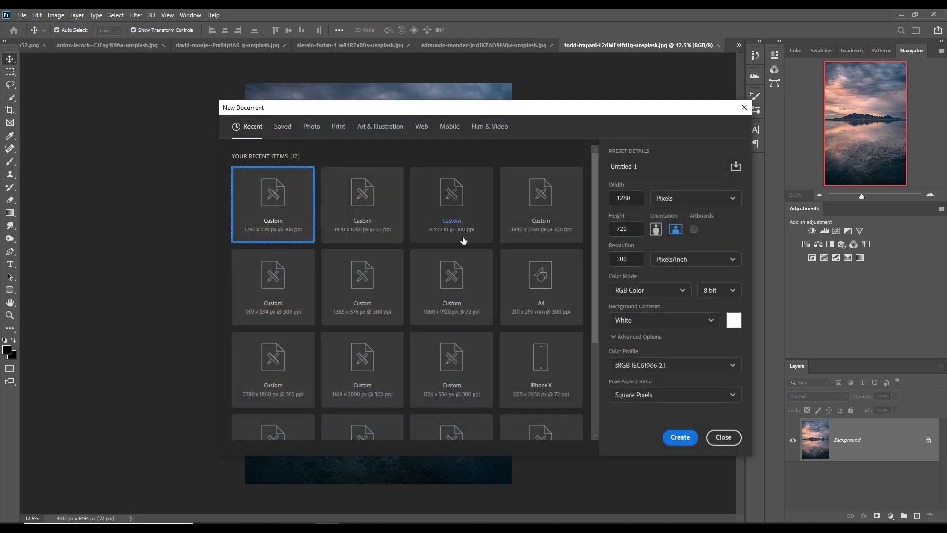
{"action": "left_click", "coordinate": [539, 223]}
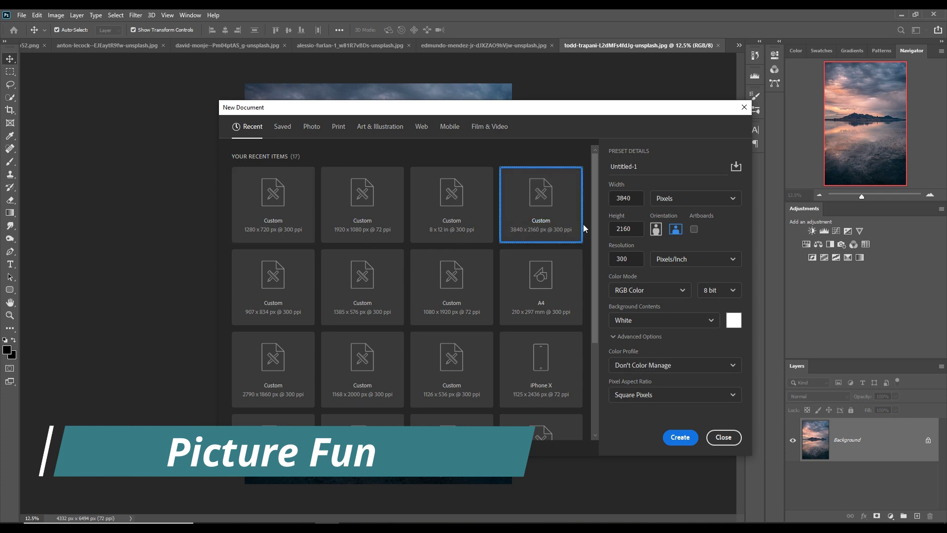
{"action": "left_click", "coordinate": [685, 442]}
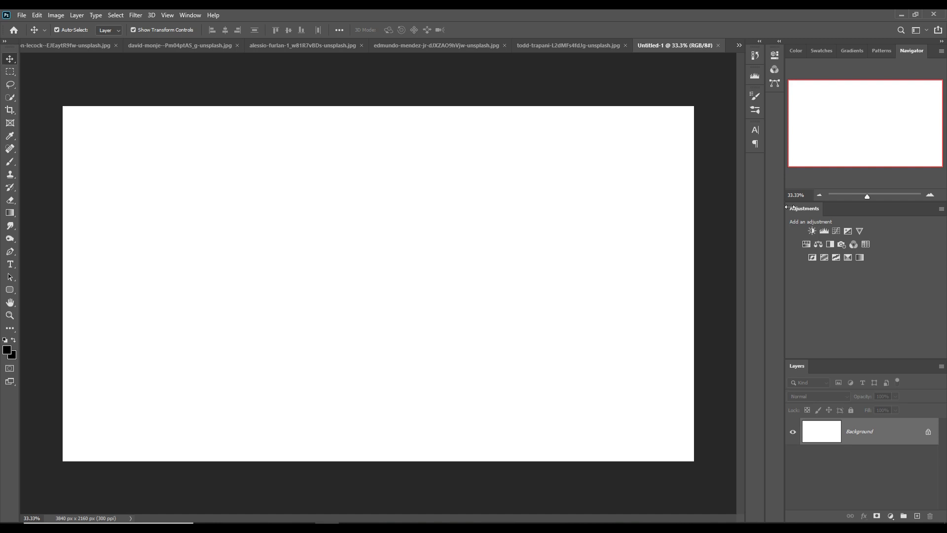
- Select the sandy ground strip below the mountain in the blue-sky desert photo and move a copy into the new document
{"action": "left_click", "coordinate": [52, 47]}
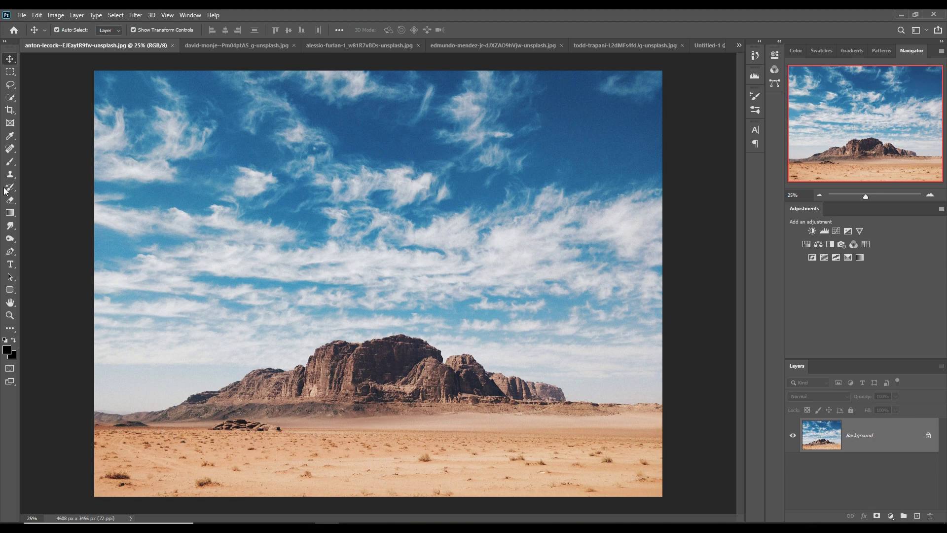
{"action": "left_click", "coordinate": [8, 72]}
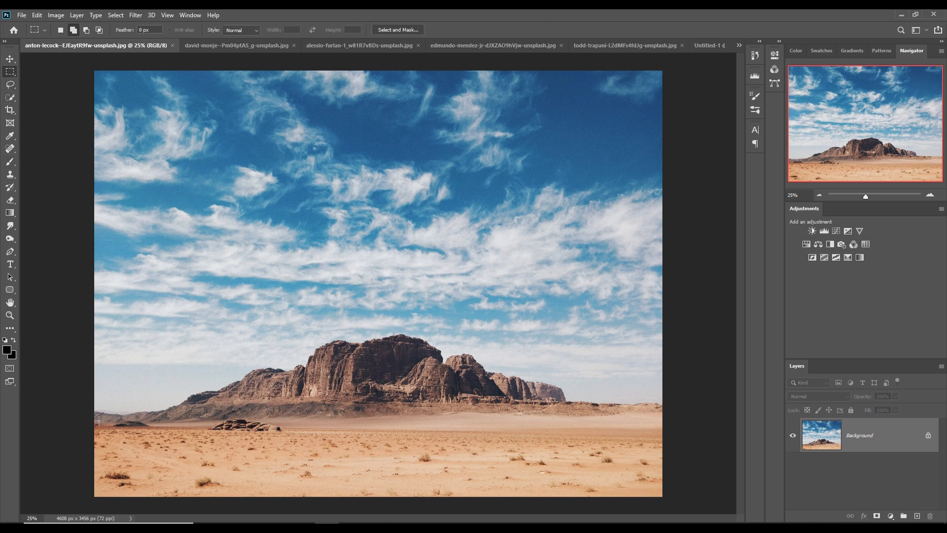
{"action": "left_click_drag", "start_coordinate": [98, 417], "coordinate": [774, 512]}
{"action": "left_click", "coordinate": [10, 58]}
{"action": "left_click_drag", "start_coordinate": [79, 45], "coordinate": [392, 142]}
{"action": "left_click_drag", "start_coordinate": [600, 499], "coordinate": [264, 327]}
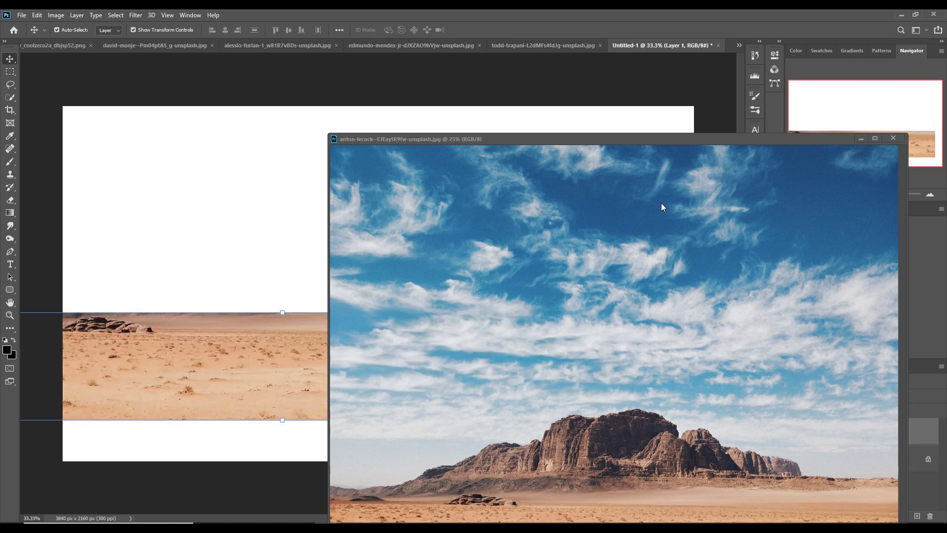
{"action": "left_click", "coordinate": [862, 139]}
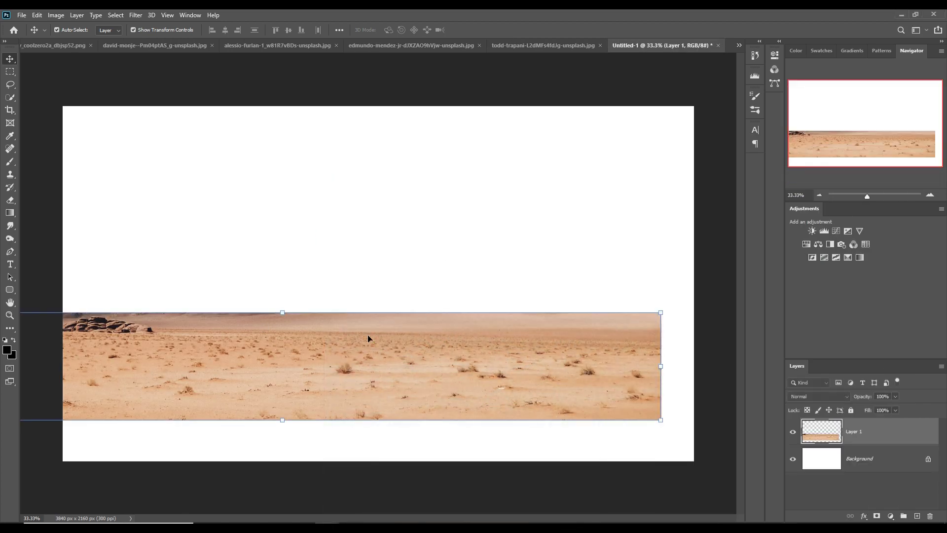
- Align the sand layer with the canvas's bottom edge and scale it to 83.33% width and 118.90% height, spanning the full canvas width
{"action": "left_click_drag", "start_coordinate": [368, 334], "coordinate": [413, 382]}
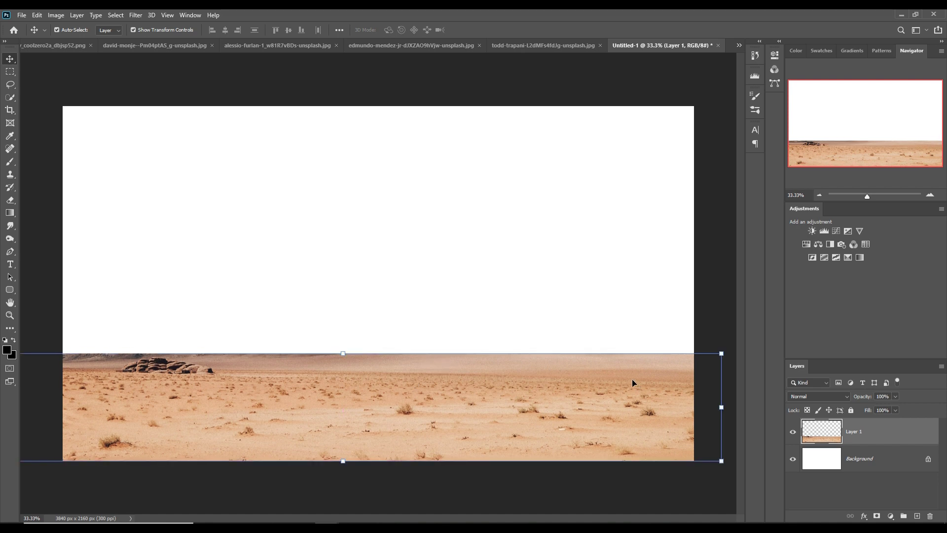
{"action": "key", "text": "ctrl+t"}
{"action": "key", "text": "ctrl+minus"}
{"action": "left_click_drag", "start_coordinate": [71, 380], "coordinate": [142, 378]}
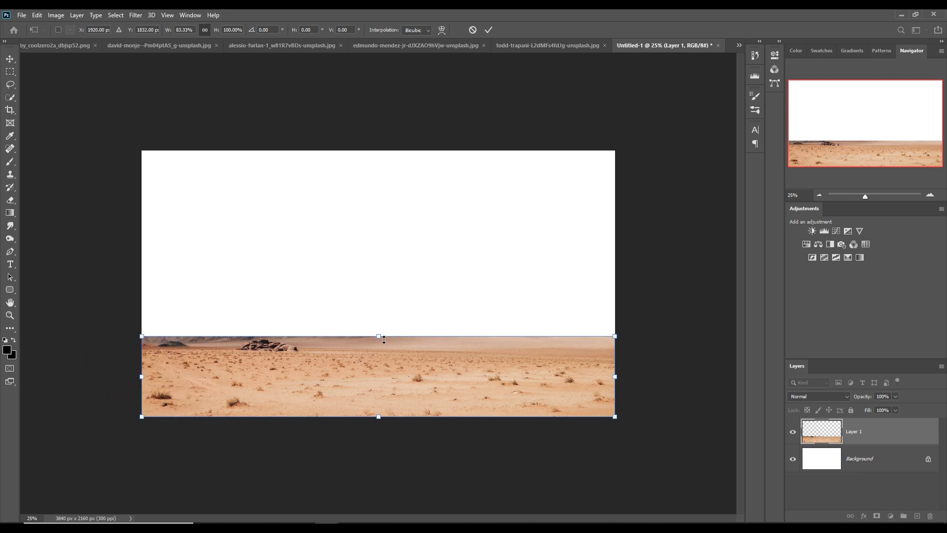
{"action": "left_click_drag", "start_coordinate": [384, 339], "coordinate": [379, 324]}
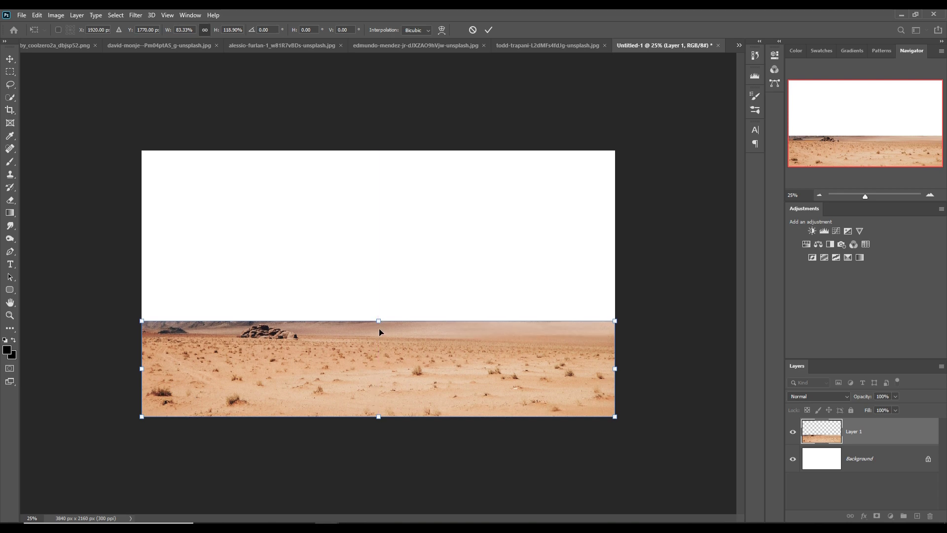
{"action": "left_click", "coordinate": [489, 29]}
- Look through the open landscape photos and bring up the red-rock canyon image with the green valley
{"action": "left_click", "coordinate": [244, 44]}
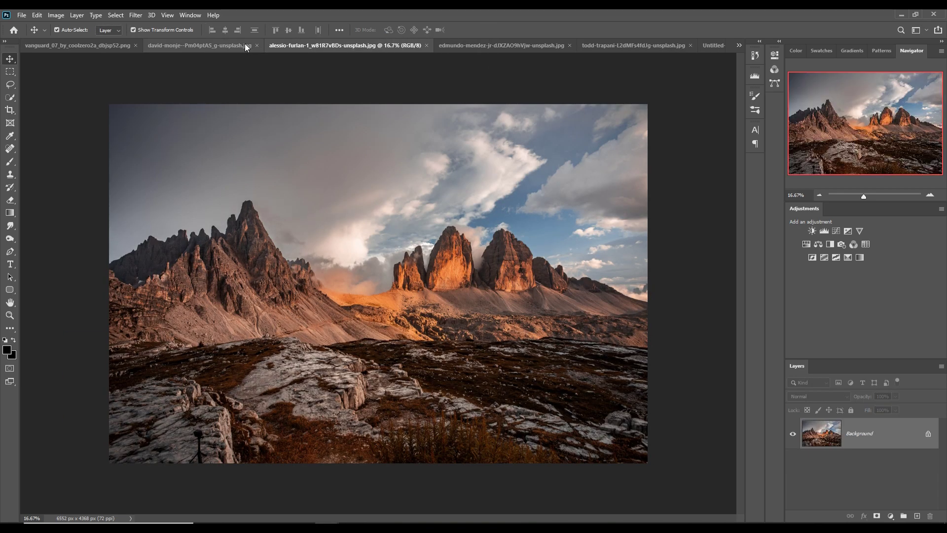
{"action": "left_click", "coordinate": [180, 45]}
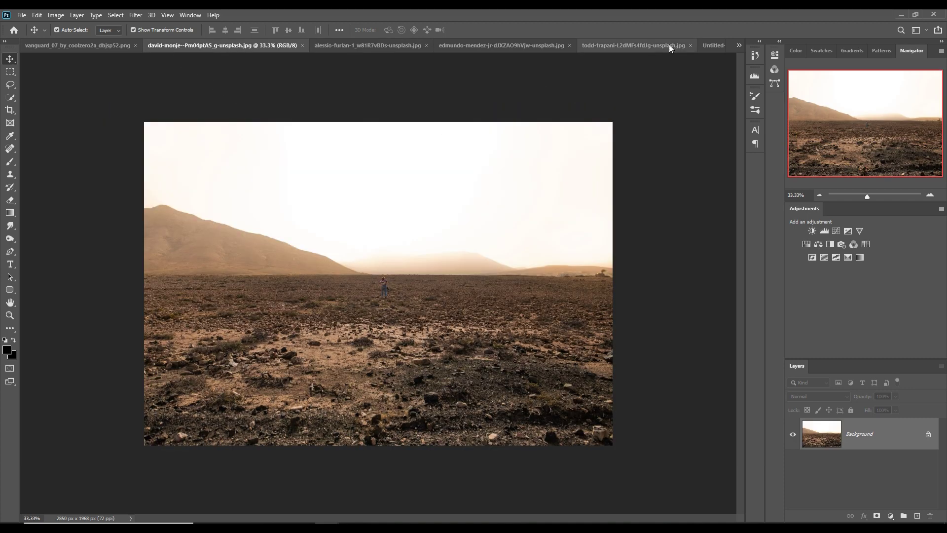
{"action": "left_click", "coordinate": [608, 43]}
{"action": "left_click", "coordinate": [458, 47]}
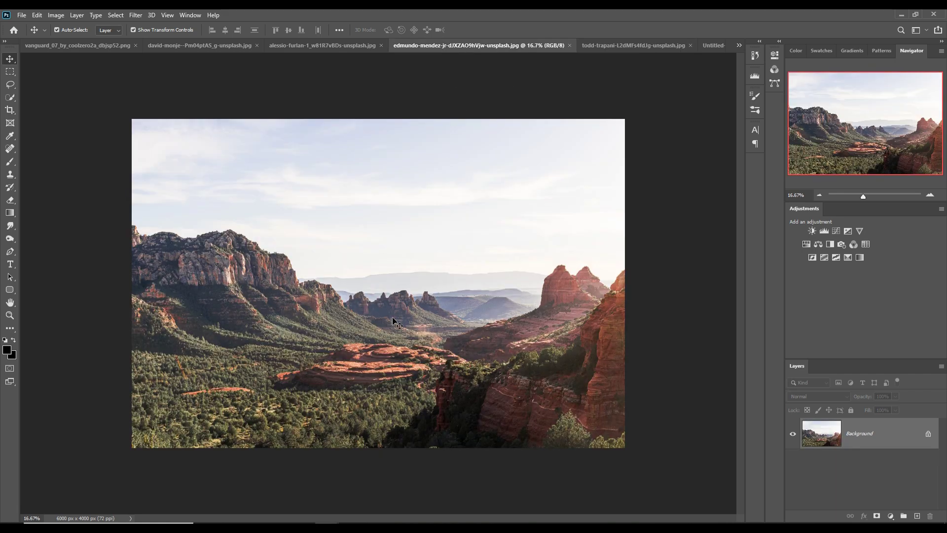
- Select the left cliffs and valley in the canyon photo using Quick Selection with a 200 px brush, subtracting excess along the cliff top
{"action": "left_click", "coordinate": [9, 98]}
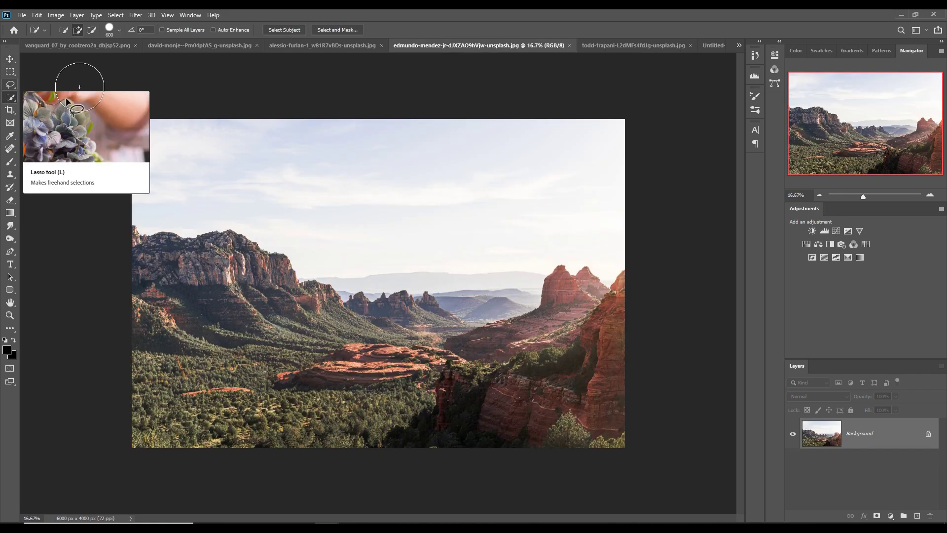
{"action": "left_click", "coordinate": [63, 30]}
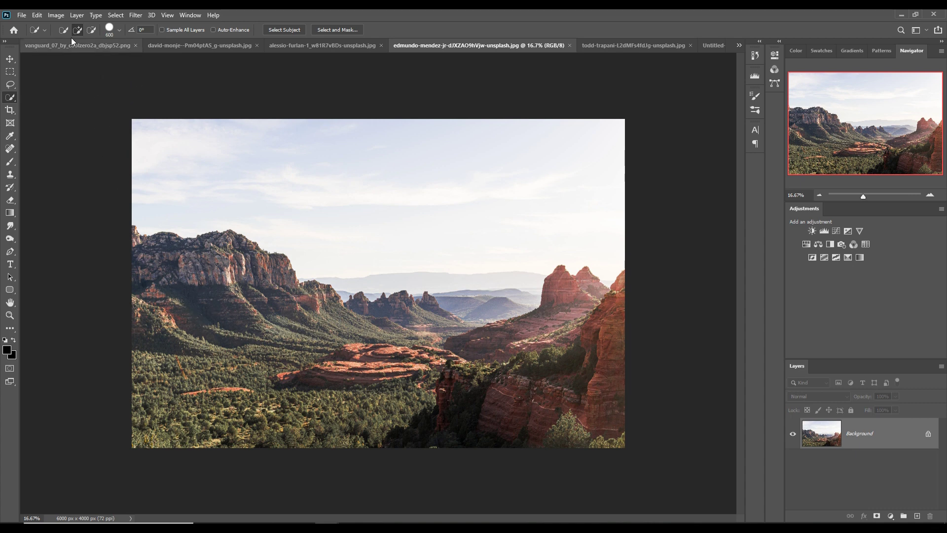
{"action": "key", "text": "bracketleft"}
{"action": "key", "text": "bracketleft"}
{"action": "key", "text": "bracketleft"}
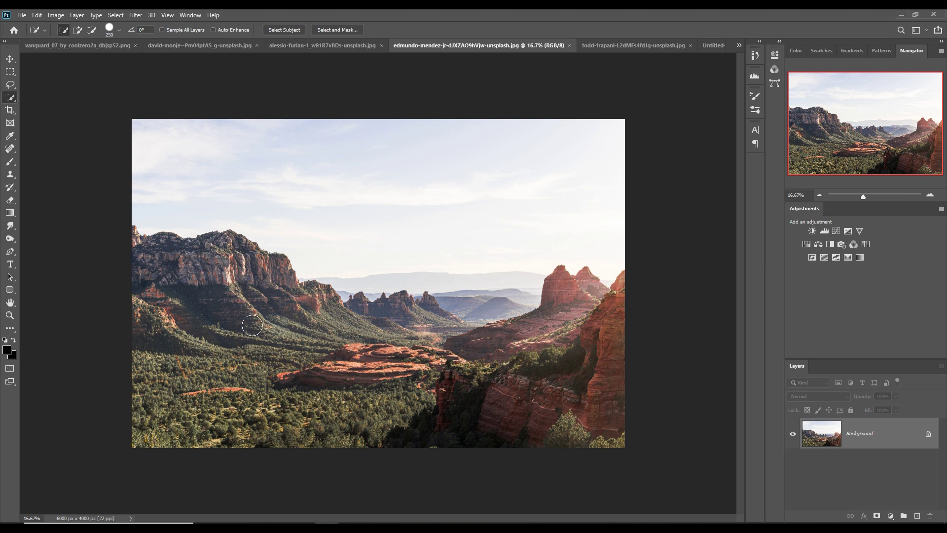
{"action": "key", "text": "bracketleft"}
{"action": "mouse_move", "coordinate": [143, 237]}
{"action": "left_mouse_down"}
{"action": "mouse_move", "coordinate": [165, 267]}
{"action": "mouse_move", "coordinate": [184, 260]}
{"action": "mouse_move", "coordinate": [266, 278]}
{"action": "mouse_move", "coordinate": [359, 332]}
{"action": "mouse_move", "coordinate": [422, 321]}
{"action": "mouse_move", "coordinate": [448, 339]}
{"action": "mouse_move", "coordinate": [222, 379]}
{"action": "mouse_move", "coordinate": [167, 401]}
{"action": "mouse_move", "coordinate": [180, 300]}
{"action": "left_mouse_up"}
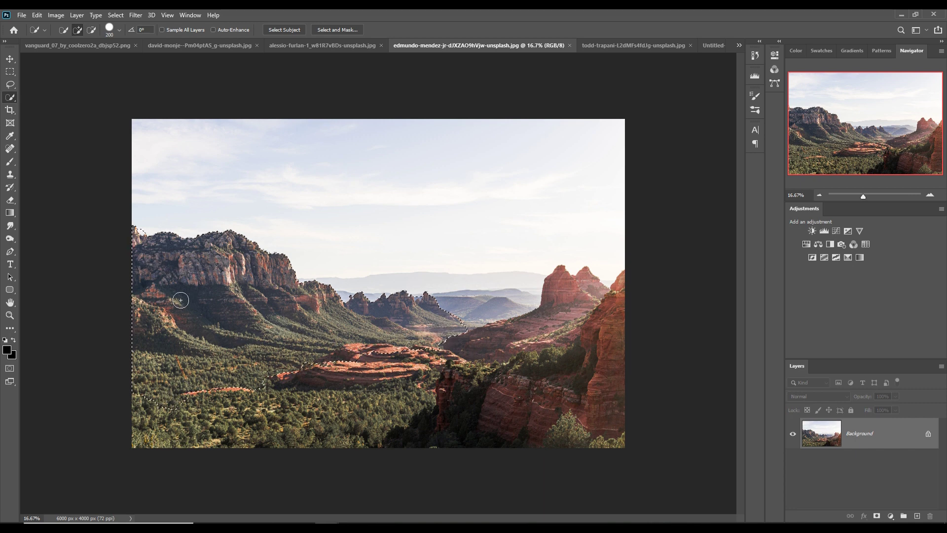
{"action": "left_click", "coordinate": [92, 29]}
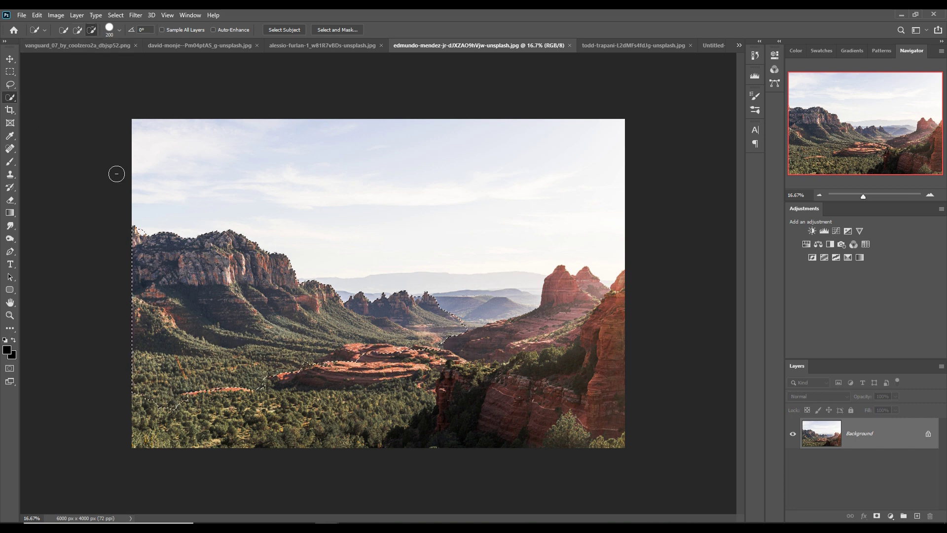
{"action": "left_click", "coordinate": [152, 232]}
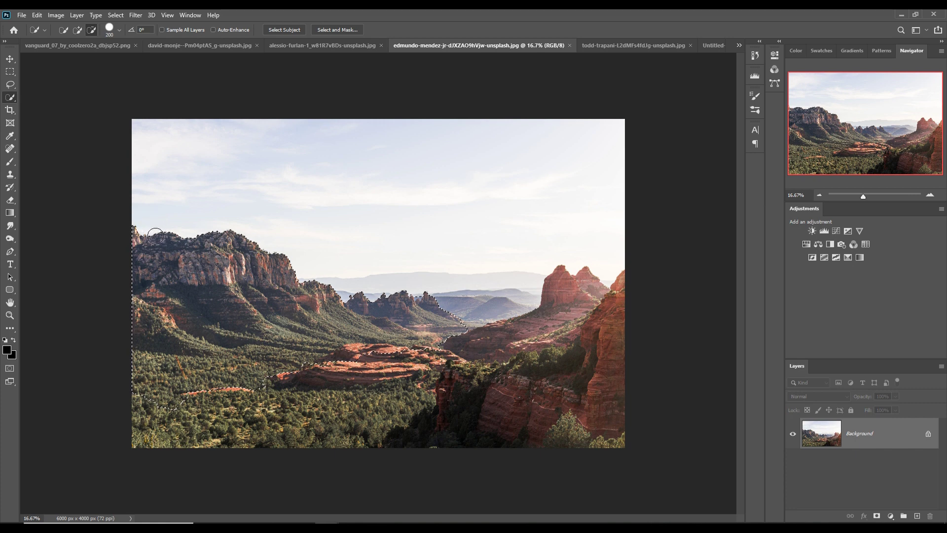
- Copy the selected cliffs into the new document above the sand layer and put the canyon photo's window away
{"action": "left_click", "coordinate": [9, 59]}
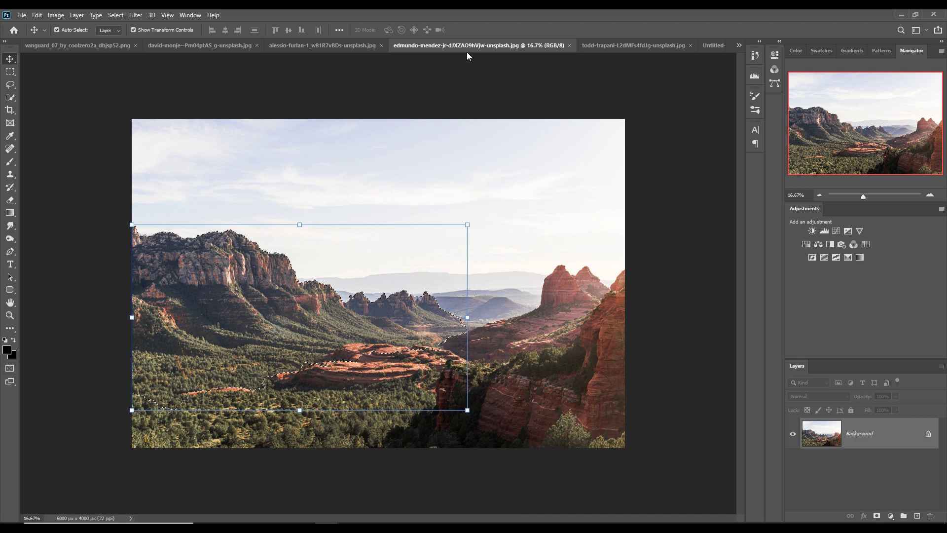
{"action": "left_click_drag", "start_coordinate": [467, 52], "coordinate": [559, 95]}
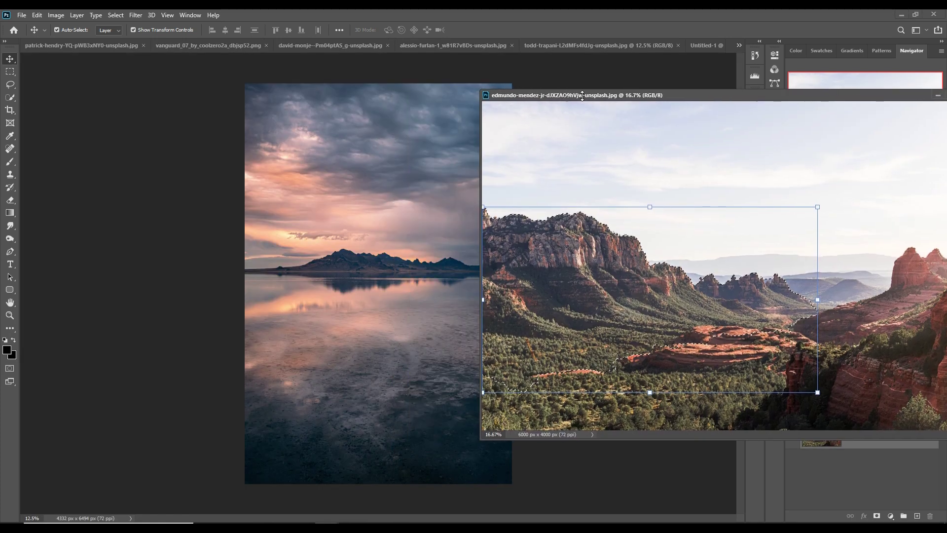
{"action": "left_click", "coordinate": [717, 45]}
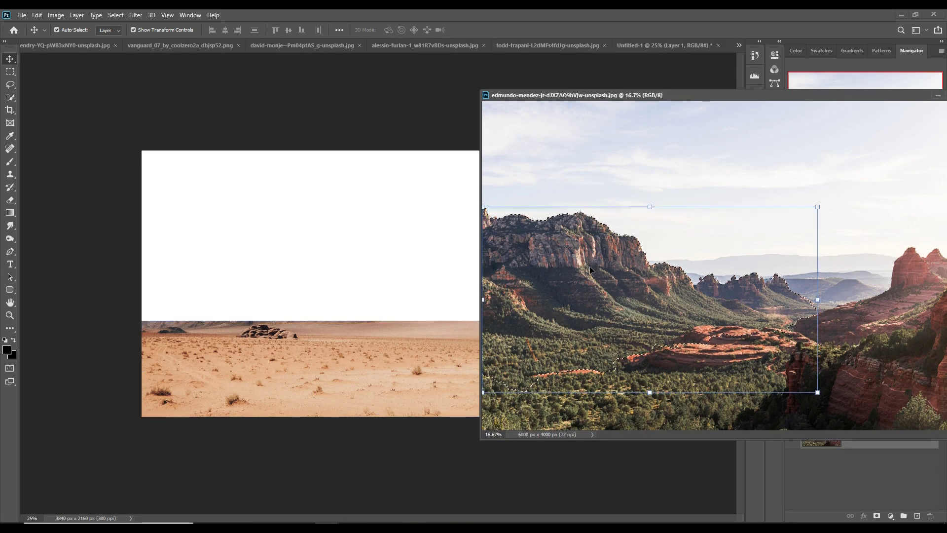
{"action": "left_click_drag", "start_coordinate": [591, 265], "coordinate": [370, 256]}
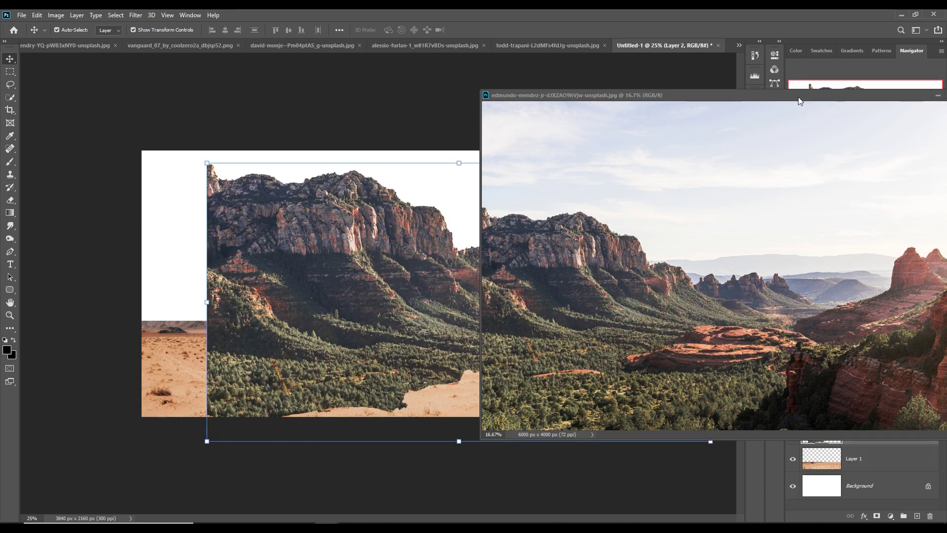
{"action": "left_click_drag", "start_coordinate": [799, 96], "coordinate": [392, 216]}
{"action": "left_click", "coordinate": [555, 215]}
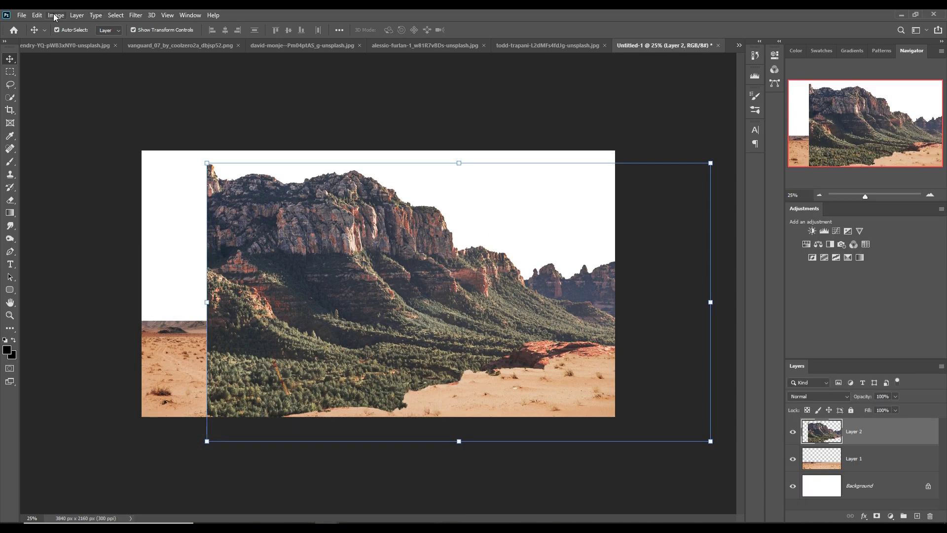
- Flip the cliff layer horizontally
{"action": "left_click", "coordinate": [37, 16]}
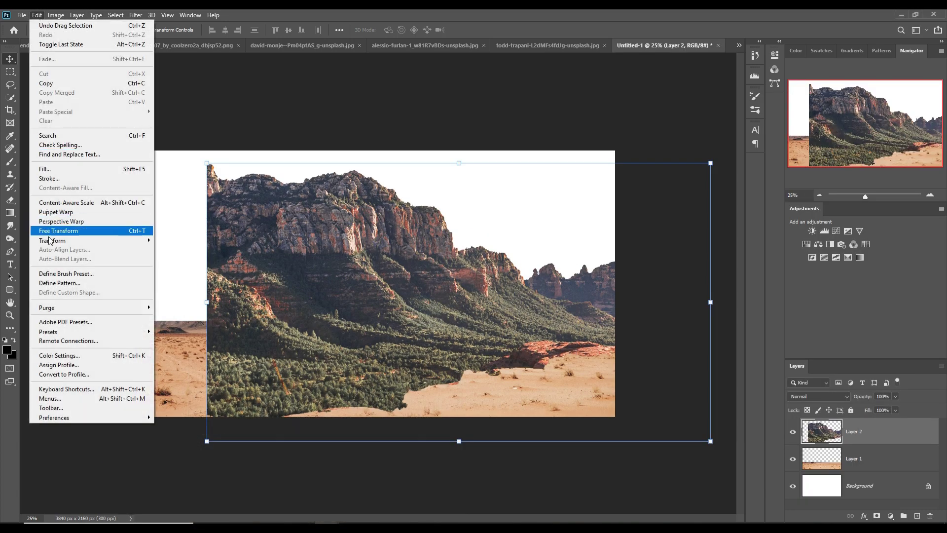
{"action": "mouse_move", "coordinate": [58, 242]}
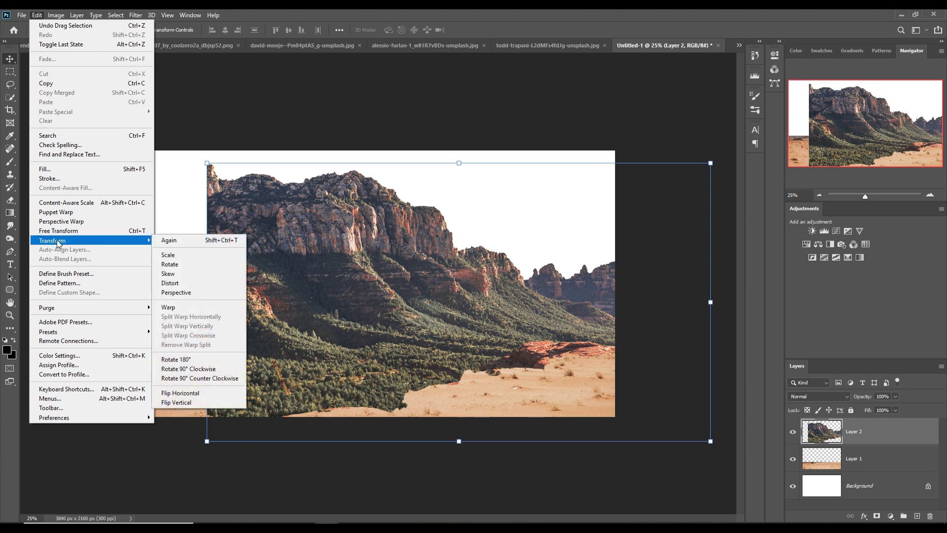
{"action": "left_click", "coordinate": [197, 393]}
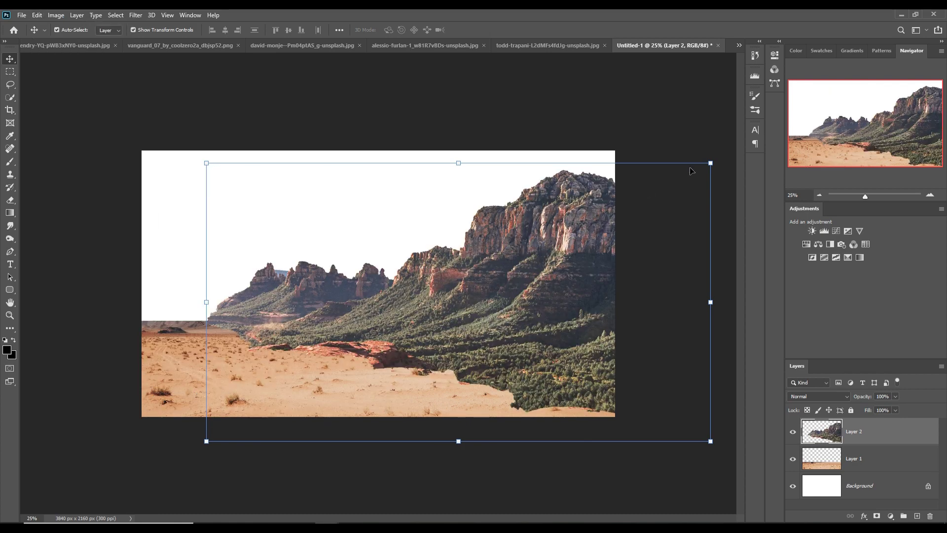
- Scale the cliff layer to 55.28% and place it against the canvas's right edge, overlapping the sand horizon
{"action": "left_click_drag", "start_coordinate": [711, 163], "coordinate": [544, 252]}
{"action": "left_click_drag", "start_coordinate": [491, 331], "coordinate": [597, 300]}
{"action": "left_click_drag", "start_coordinate": [667, 197], "coordinate": [611, 228]}
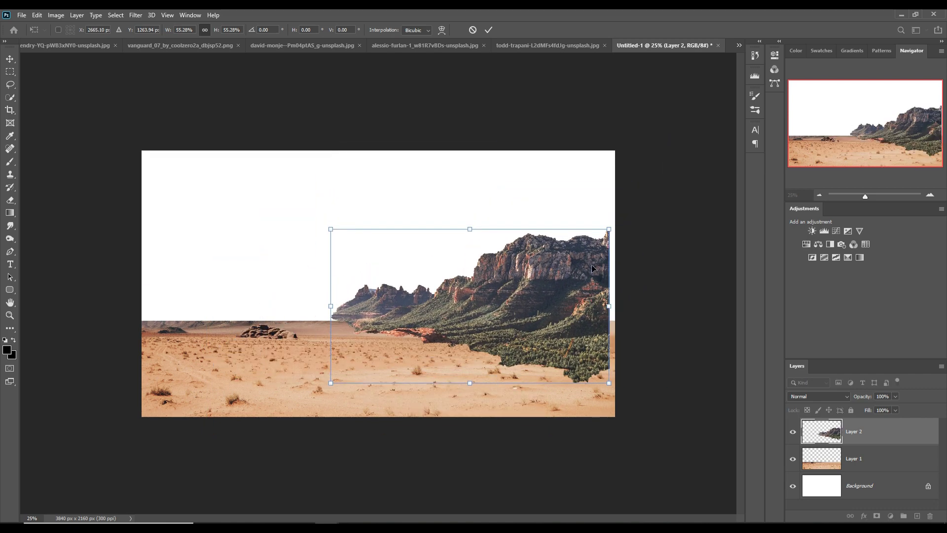
{"action": "mouse_move", "coordinate": [594, 269]}
{"action": "left_mouse_down"}
{"action": "mouse_move", "coordinate": [599, 259]}
{"action": "mouse_move", "coordinate": [587, 276]}
{"action": "left_mouse_up"}
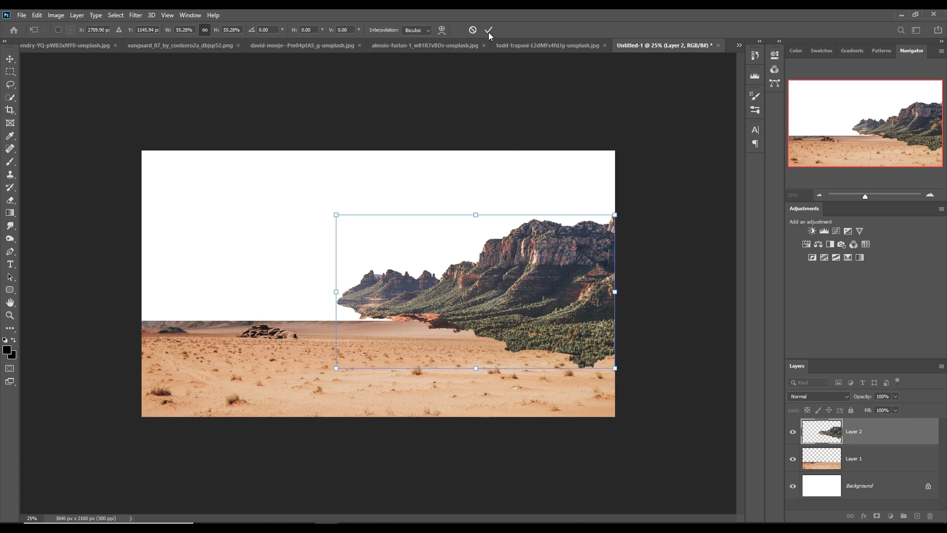
{"action": "left_click", "coordinate": [489, 30]}
- Warp the cliff layer so its far-left base meets the sand horizon and its lower-right corner extends past the canvas edge
{"action": "left_click", "coordinate": [37, 15]}
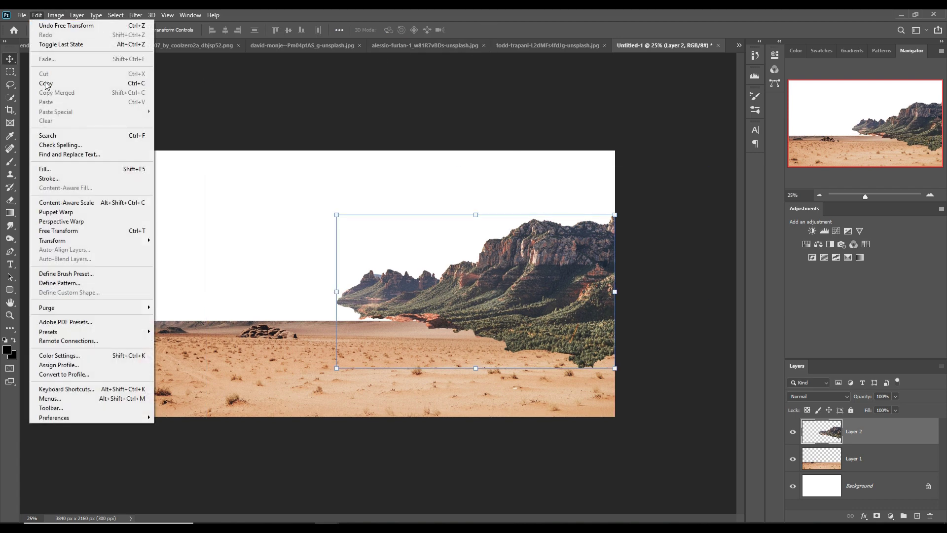
{"action": "mouse_move", "coordinate": [52, 242]}
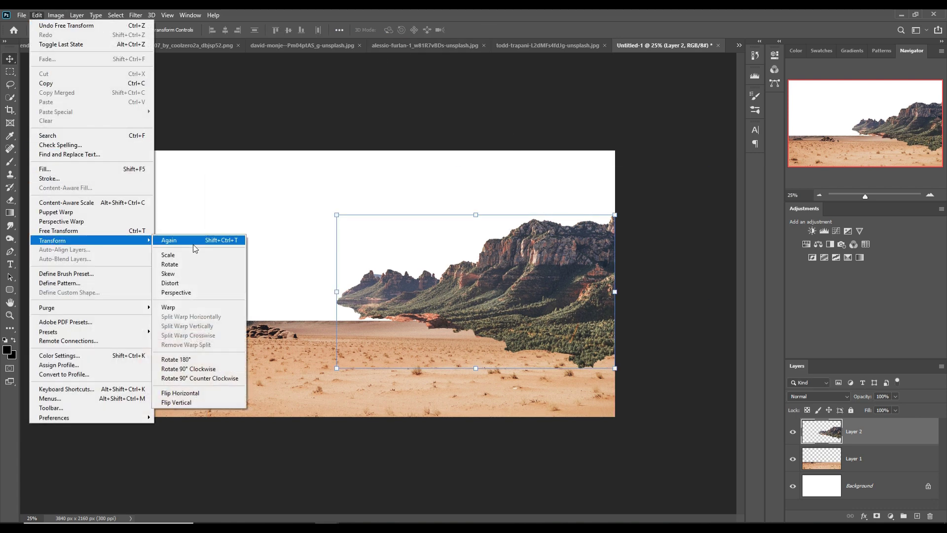
{"action": "left_click", "coordinate": [169, 307]}
{"action": "left_click_drag", "start_coordinate": [375, 289], "coordinate": [366, 312]}
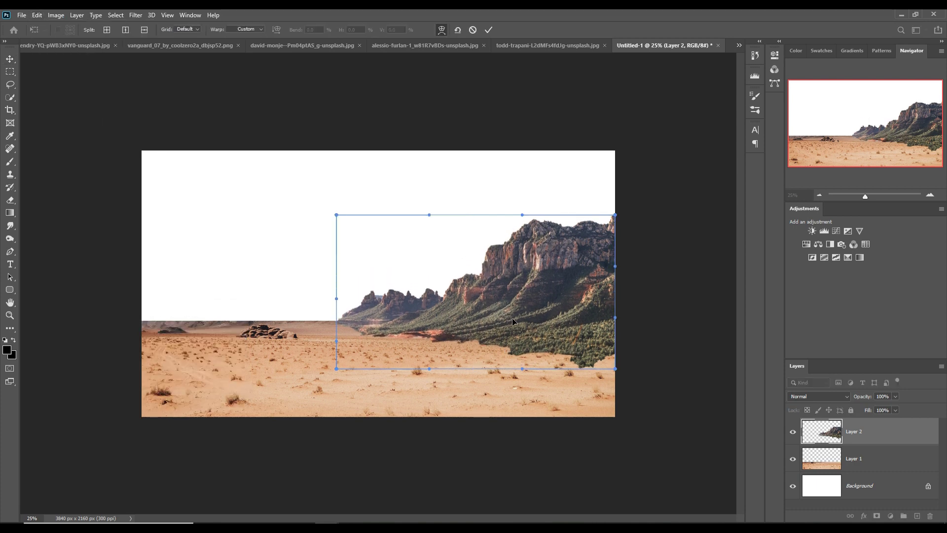
{"action": "left_click_drag", "start_coordinate": [601, 368], "coordinate": [613, 359]}
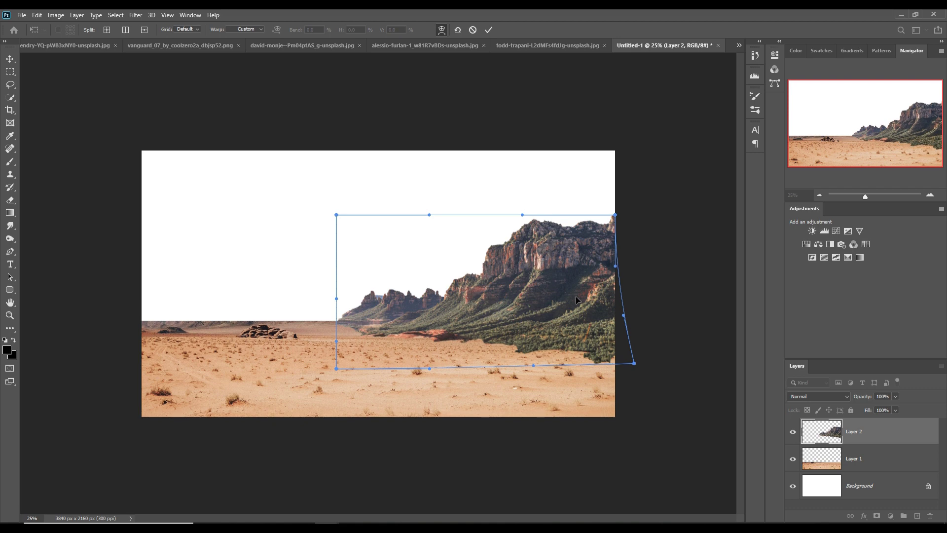
{"action": "left_click_drag", "start_coordinate": [410, 305], "coordinate": [399, 306]}
{"action": "left_click", "coordinate": [489, 29]}
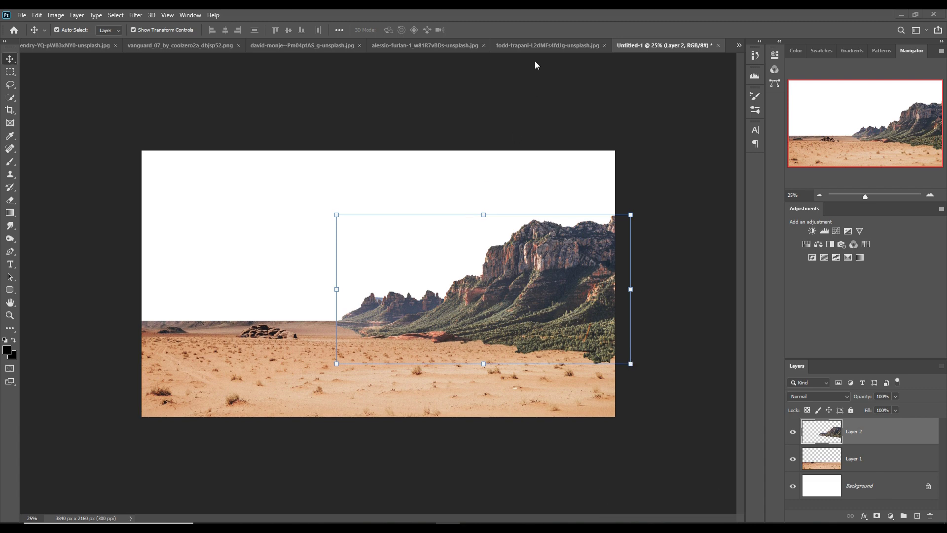
- Copy the sky above the mountains from the todd-trapani lake photo into the composite and put the photo's window away
{"action": "left_click", "coordinate": [528, 45]}
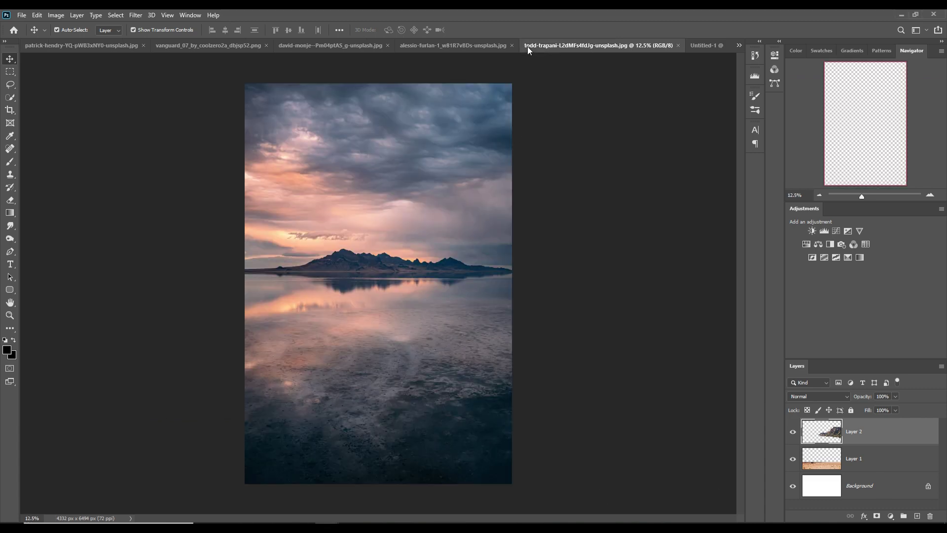
{"action": "left_click", "coordinate": [10, 72]}
{"action": "left_click_drag", "start_coordinate": [245, 82], "coordinate": [533, 242]}
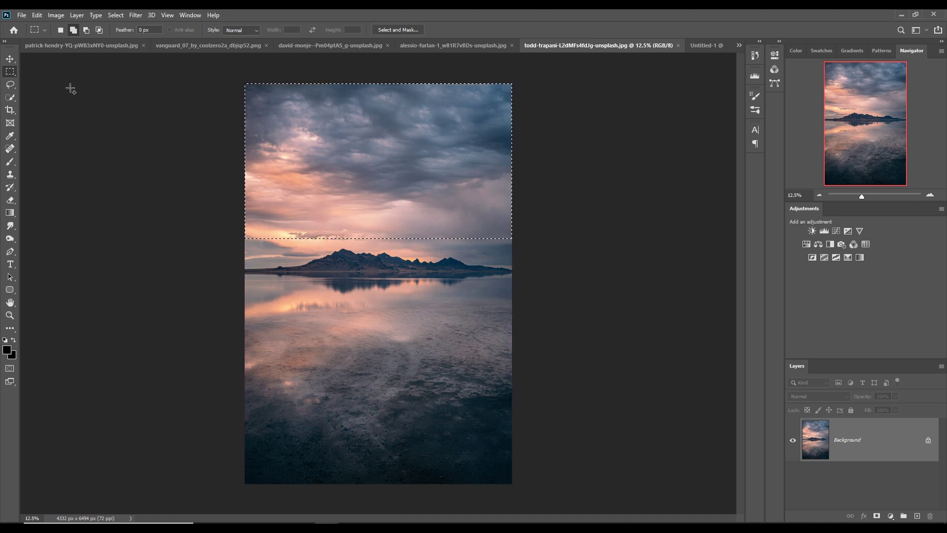
{"action": "left_click", "coordinate": [10, 58]}
{"action": "left_click_drag", "start_coordinate": [547, 60], "coordinate": [563, 117]}
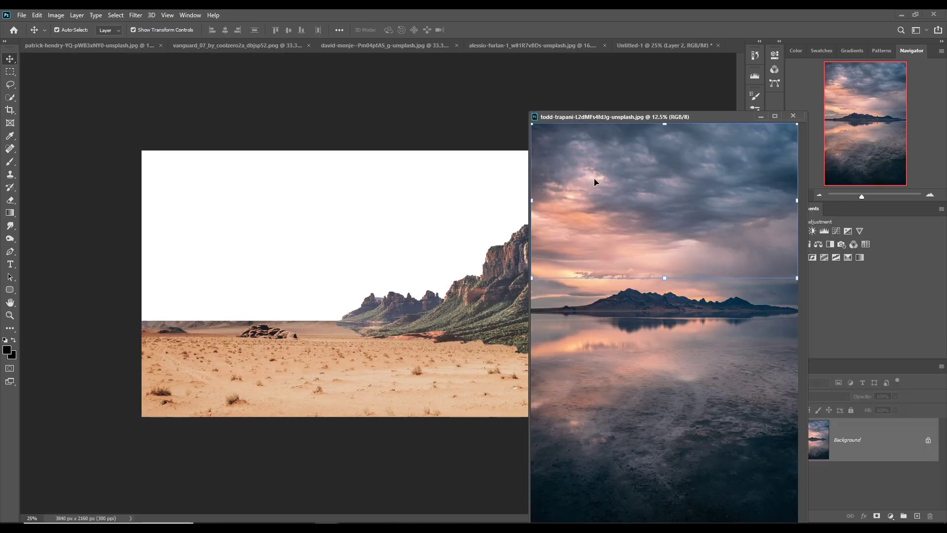
{"action": "left_click_drag", "start_coordinate": [594, 179], "coordinate": [360, 195]}
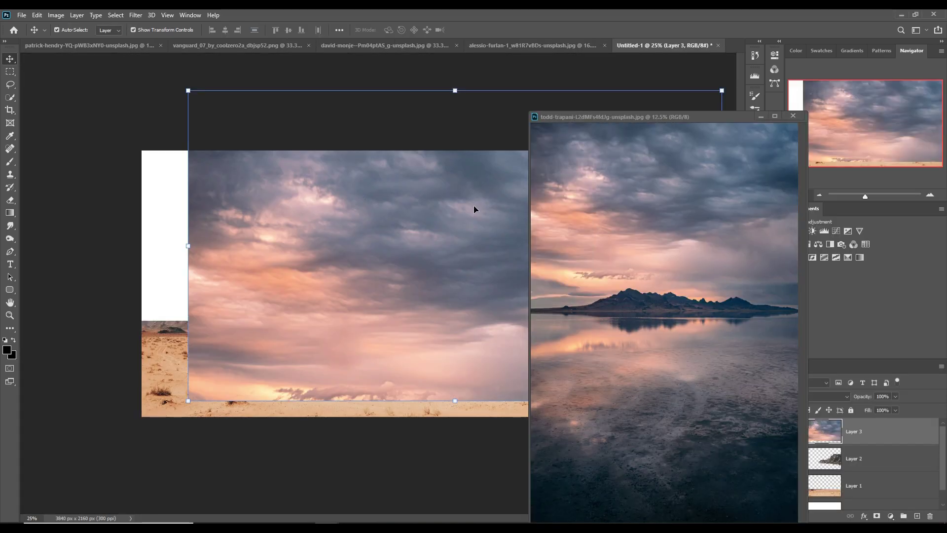
{"action": "left_click", "coordinate": [762, 116]}
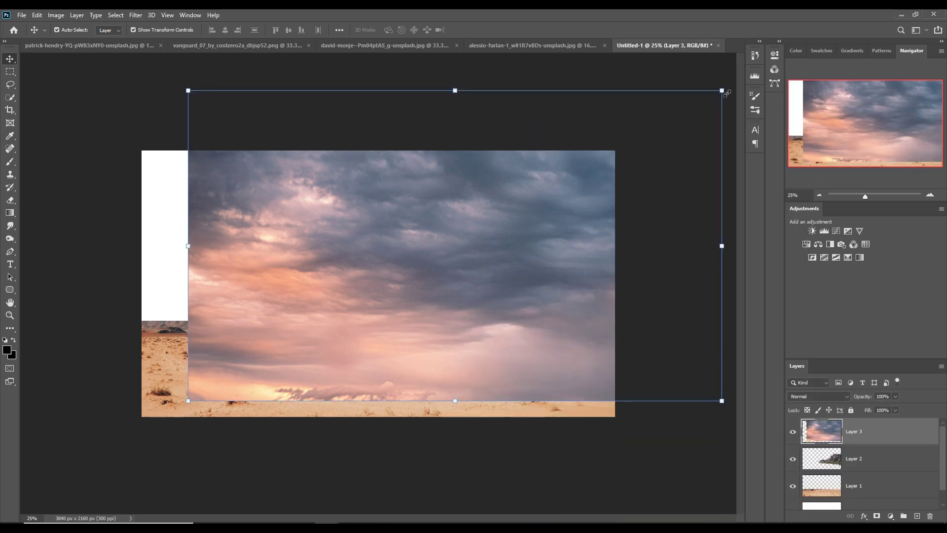
- Scale the sky layer to span the canvas width and move it beneath the sand and cliff layers
{"action": "left_click_drag", "start_coordinate": [722, 91], "coordinate": [564, 222]}
{"action": "left_click_drag", "start_coordinate": [457, 253], "coordinate": [410, 204]}
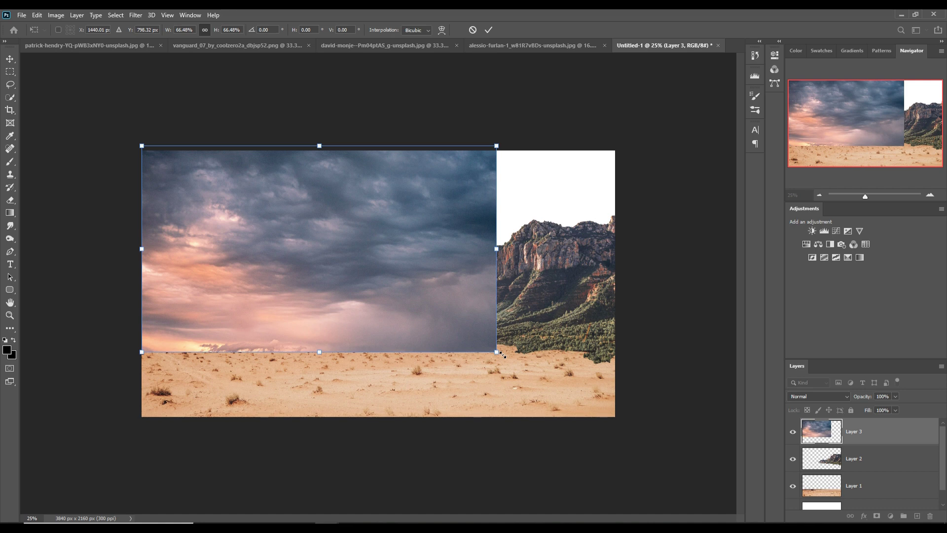
{"action": "left_click_drag", "start_coordinate": [498, 354], "coordinate": [615, 345]}
{"action": "left_click", "coordinate": [491, 31]}
{"action": "left_click_drag", "start_coordinate": [883, 432], "coordinate": [878, 502]}
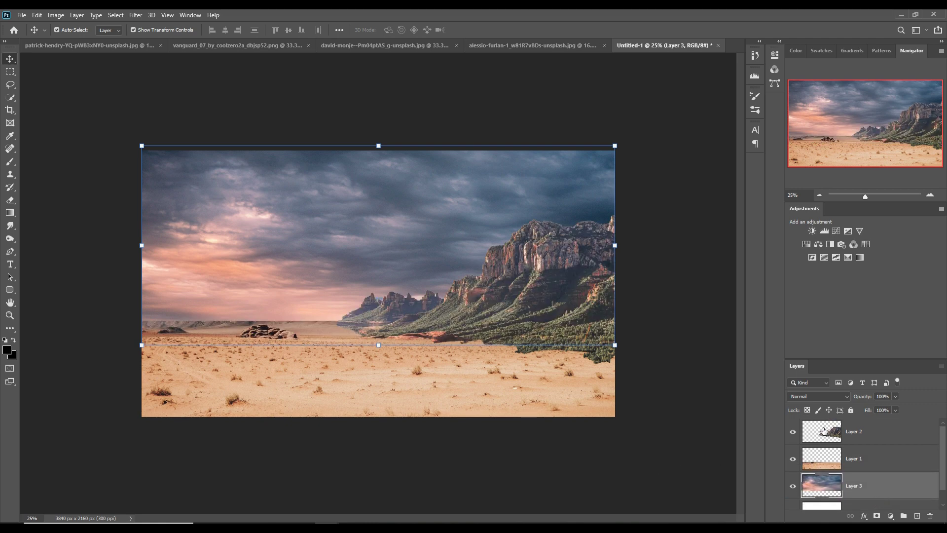
- Select the leftover sky patches between the distant rock peaks with the Lasso tool, delete them from the cliff layer and deselect
{"action": "scroll", "coordinate": [404, 261], "scroll_direction": "up", "scroll_amount": 4}
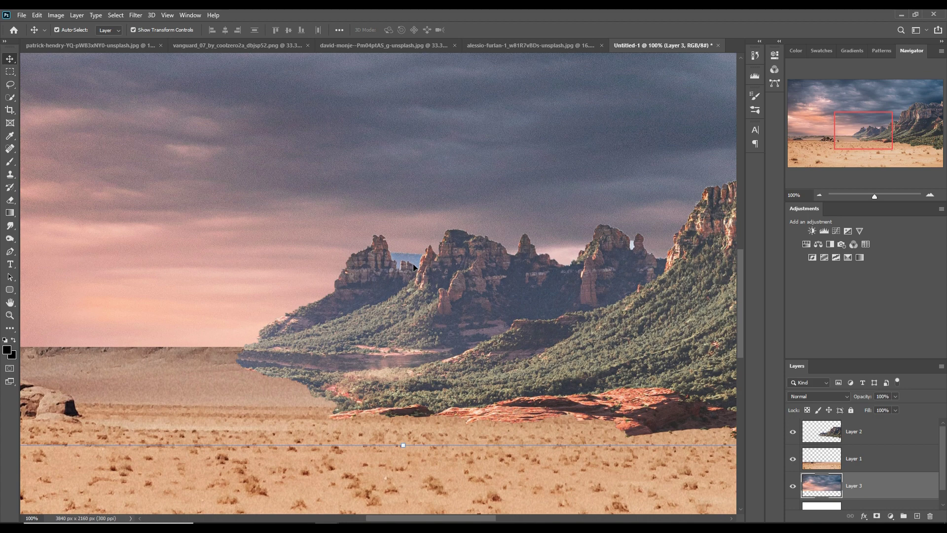
{"action": "right_click", "coordinate": [15, 89]}
{"action": "left_click", "coordinate": [55, 89]}
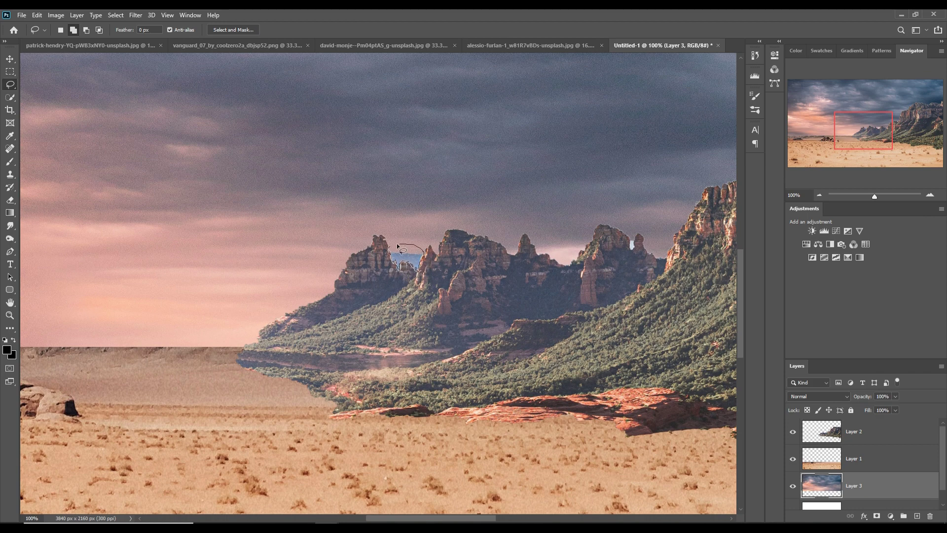
{"action": "left_click_drag", "start_coordinate": [390, 245], "coordinate": [389, 245]}
{"action": "left_click_drag", "start_coordinate": [632, 240], "coordinate": [633, 241]}
{"action": "key", "text": "Delete"}
{"action": "left_click", "coordinate": [869, 443]}
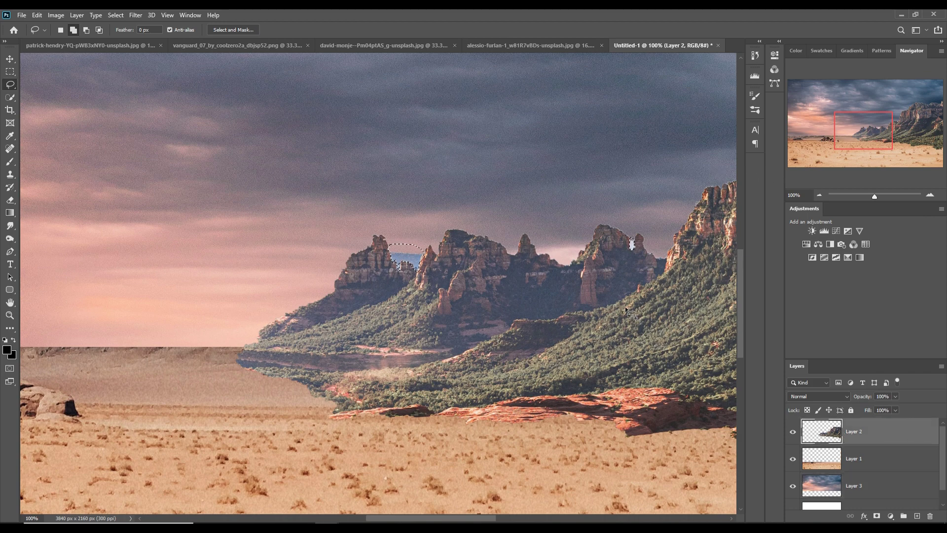
{"action": "key", "text": "Delete"}
{"action": "left_click", "coordinate": [116, 15]}
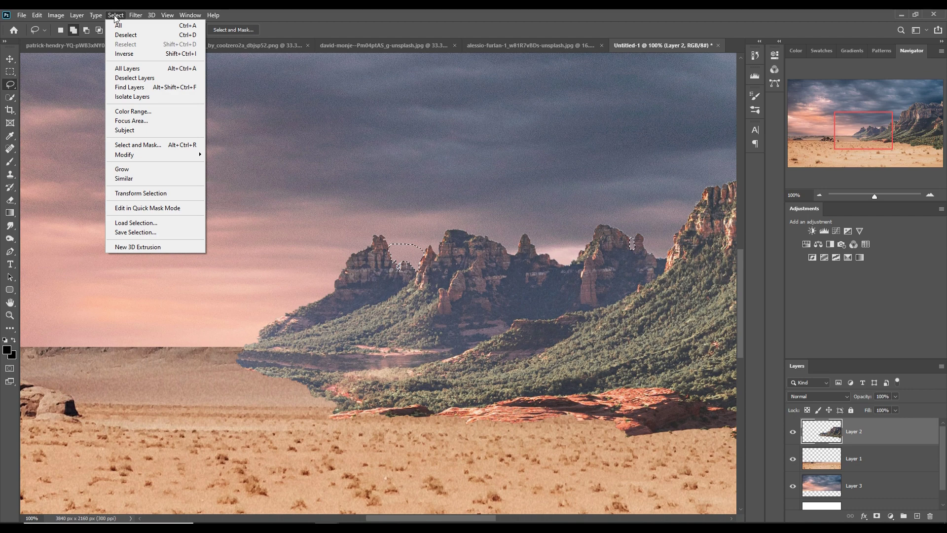
{"action": "left_click", "coordinate": [126, 35]}
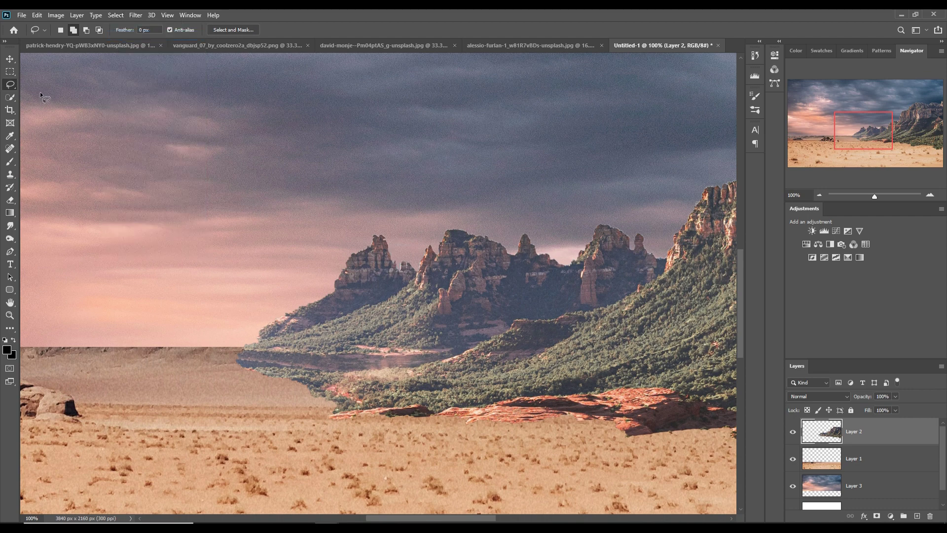
- Add a layer mask to the cliff layer
{"action": "left_click", "coordinate": [10, 59]}
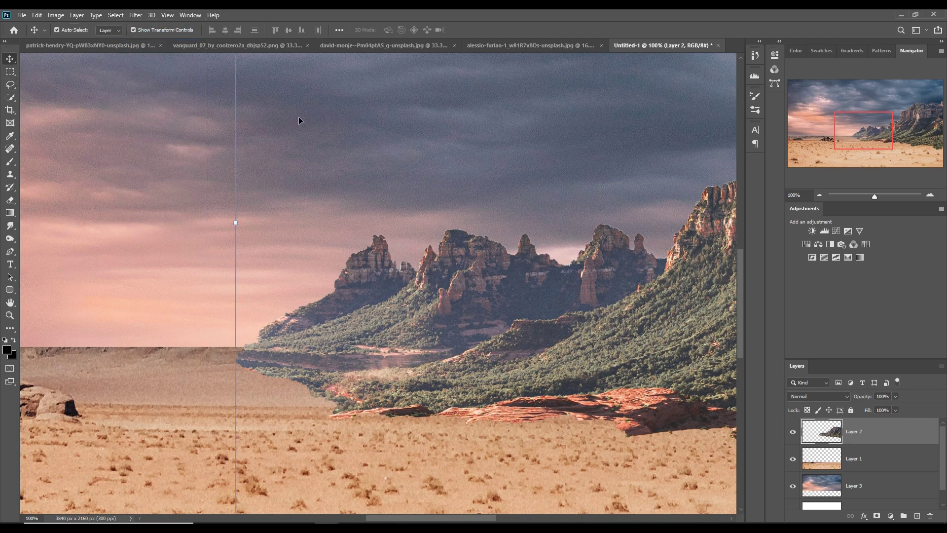
{"action": "key", "text": "ctrl+minus"}
{"action": "key", "text": "ctrl+minus"}
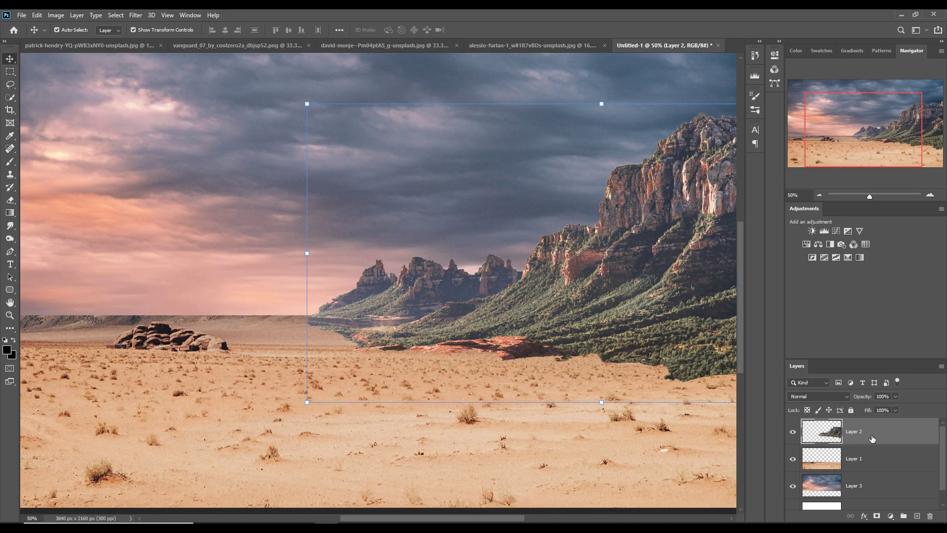
{"action": "left_click", "coordinate": [877, 516]}
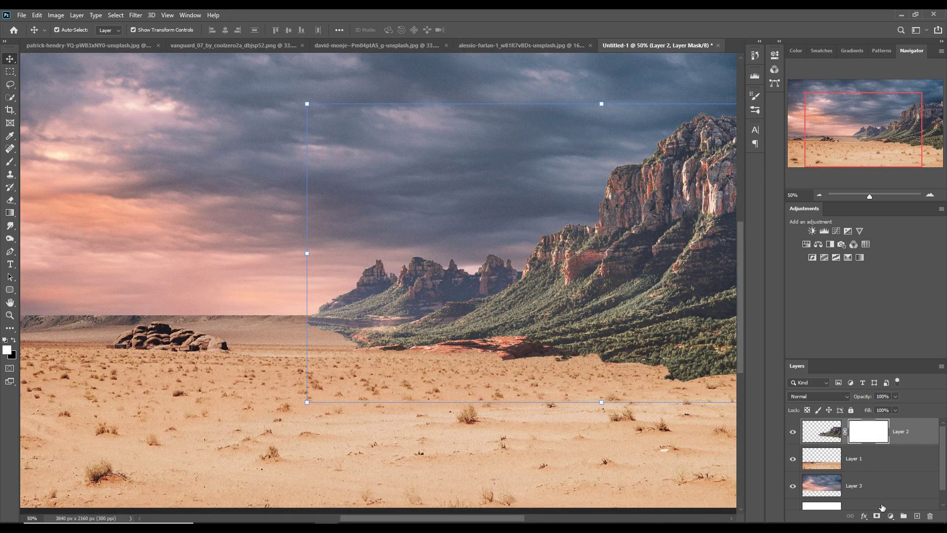
- Paint black on the cliff mask with a 175 px brush at 35% opacity to fade the red-rock base into the sand
{"action": "left_click", "coordinate": [9, 160]}
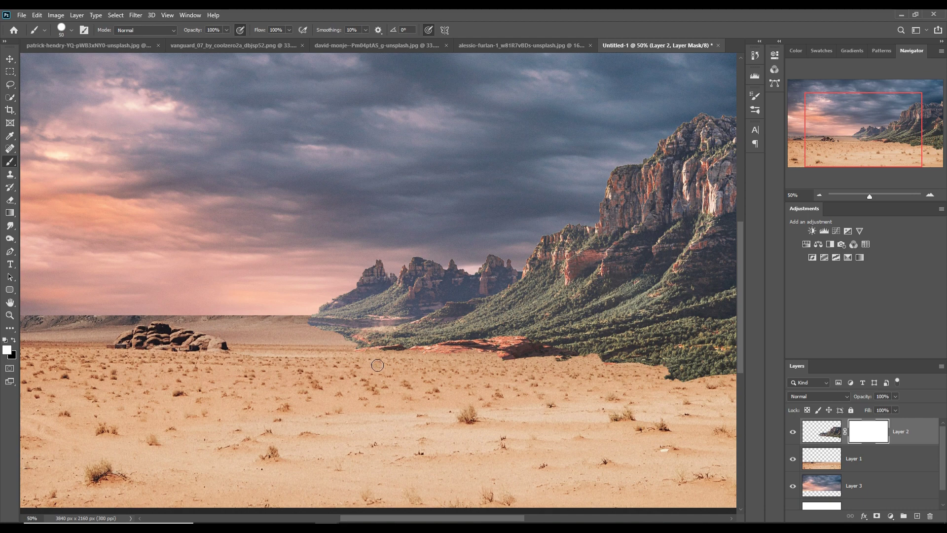
{"action": "key", "text": "bracketright"}
{"action": "key", "text": "bracketright"}
{"action": "key", "text": "bracketright"}
{"action": "key", "text": "bracketright"}
{"action": "key", "text": "bracketright"}
{"action": "key", "text": "bracketright"}
{"action": "key", "text": "bracketright"}
{"action": "key", "text": "bracketright"}
{"action": "left_click", "coordinate": [227, 29]}
{"action": "left_click_drag", "start_coordinate": [229, 40], "coordinate": [198, 45]}
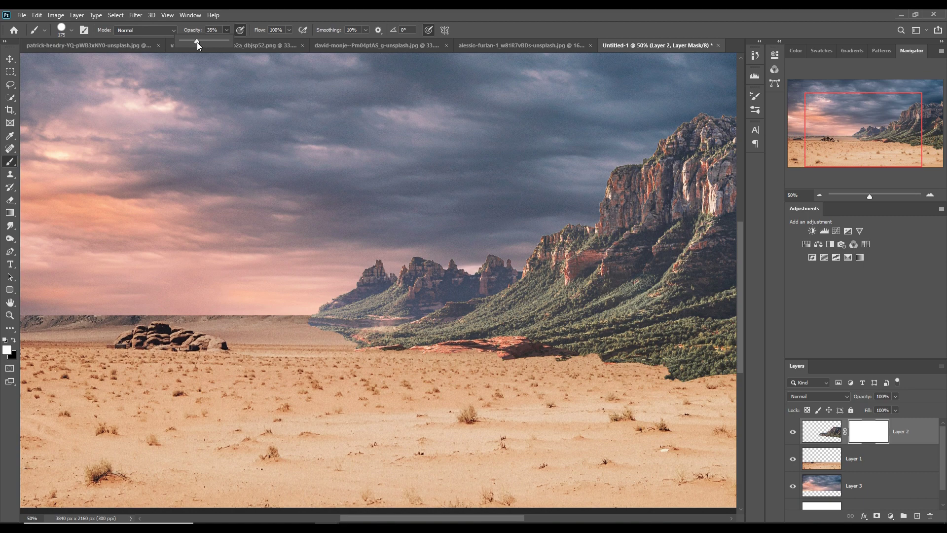
{"action": "left_click", "coordinate": [338, 376]}
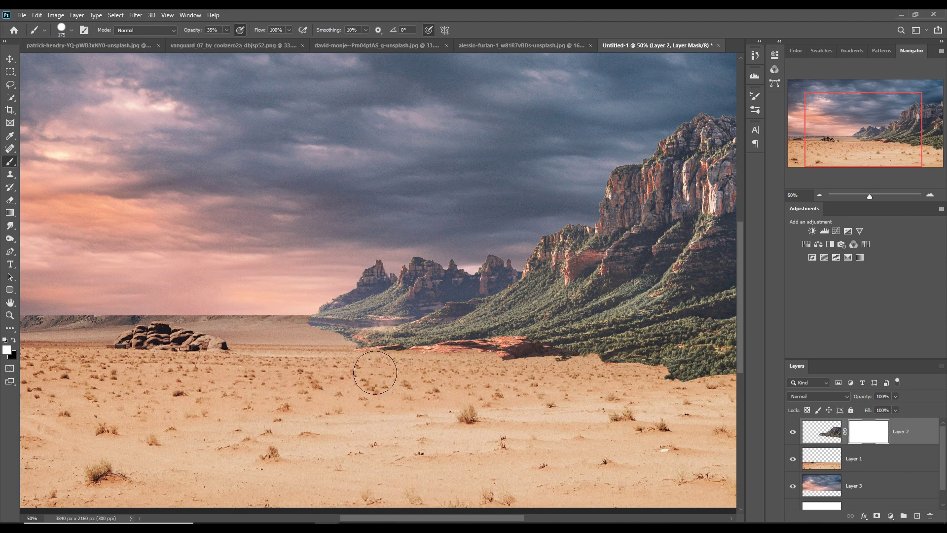
{"action": "left_click", "coordinate": [13, 340]}
{"action": "mouse_move", "coordinate": [462, 386]}
{"action": "left_mouse_down"}
{"action": "mouse_move", "coordinate": [368, 376]}
{"action": "mouse_move", "coordinate": [418, 371]}
{"action": "mouse_move", "coordinate": [452, 386]}
{"action": "mouse_move", "coordinate": [339, 374]}
{"action": "mouse_move", "coordinate": [332, 364]}
{"action": "mouse_move", "coordinate": [492, 375]}
{"action": "mouse_move", "coordinate": [592, 399]}
{"action": "mouse_move", "coordinate": [515, 389]}
{"action": "mouse_move", "coordinate": [608, 391]}
{"action": "mouse_move", "coordinate": [498, 383]}
{"action": "left_mouse_up"}
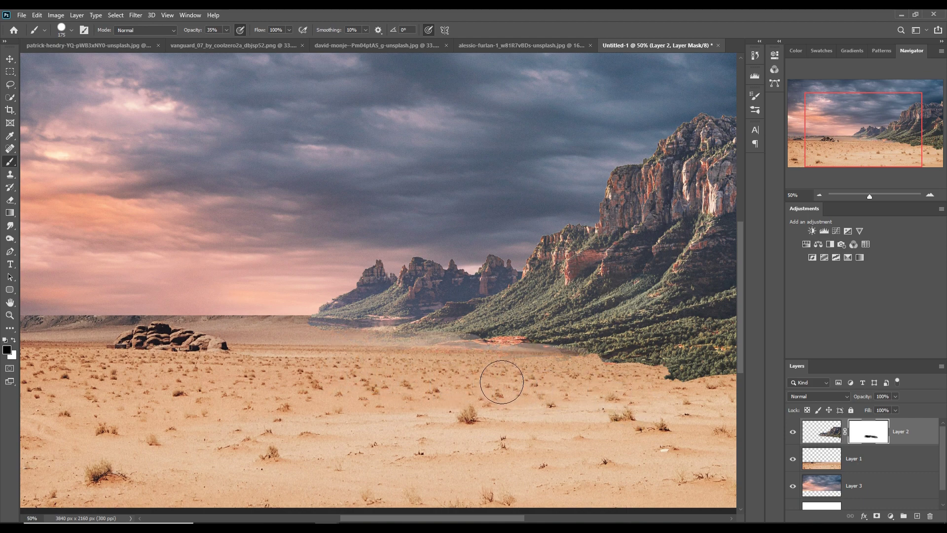
- Switch to the Soft Round brush and fade the green slope's lower edge into the sand on the cliff mask
{"action": "left_click", "coordinate": [71, 30]}
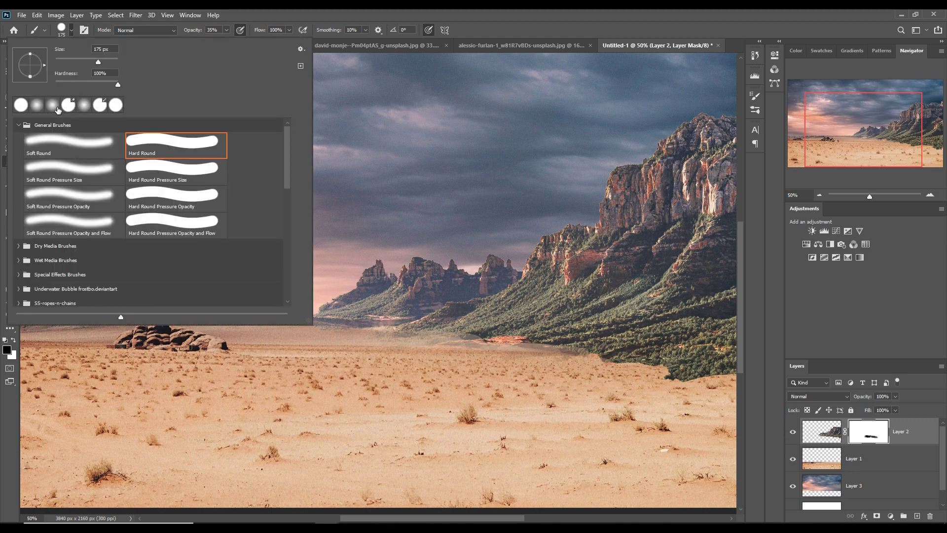
{"action": "left_click", "coordinate": [58, 147]}
{"action": "left_click", "coordinate": [481, 11]}
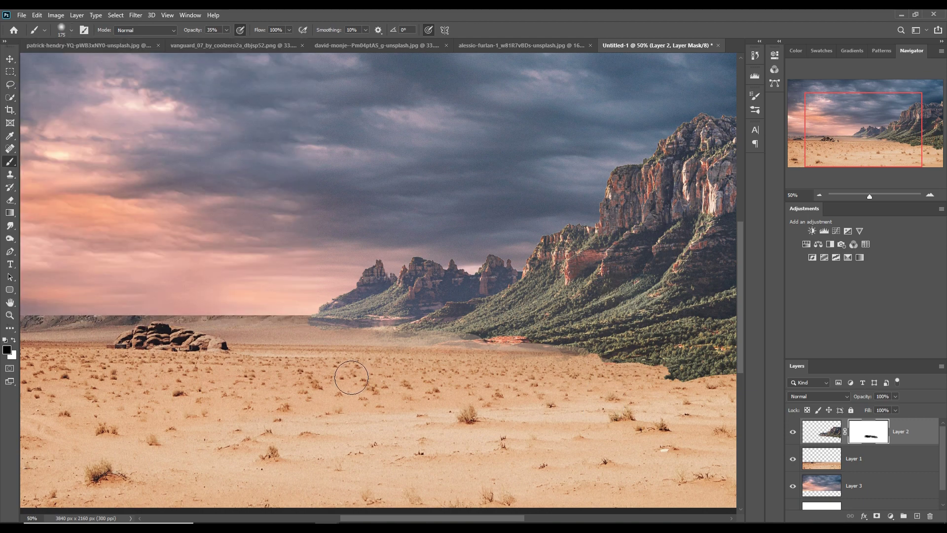
{"action": "left_click_drag", "start_coordinate": [472, 373], "coordinate": [661, 355]}
{"action": "scroll", "coordinate": [661, 355], "scroll_direction": "down", "scroll_amount": 2}
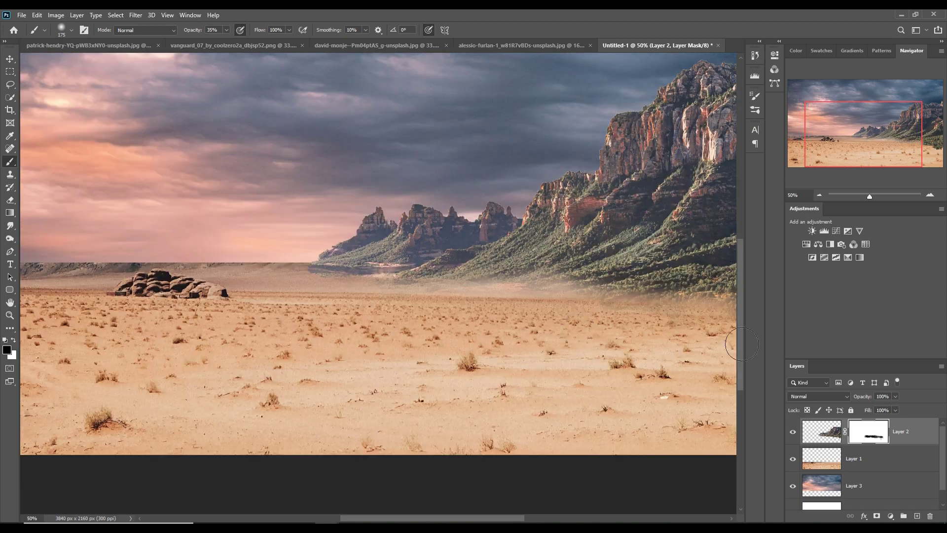
- Reduce the brush to 125 px and refine the fade along the whole cliff base up to the canvas's right edge
{"action": "key", "text": "["}
{"action": "key", "text": "["}
{"action": "left_click_drag", "start_coordinate": [309, 305], "coordinate": [744, 314]}
{"action": "scroll", "coordinate": [666, 338], "scroll_direction": "right", "scroll_amount": 4}
{"action": "key", "text": "v"}
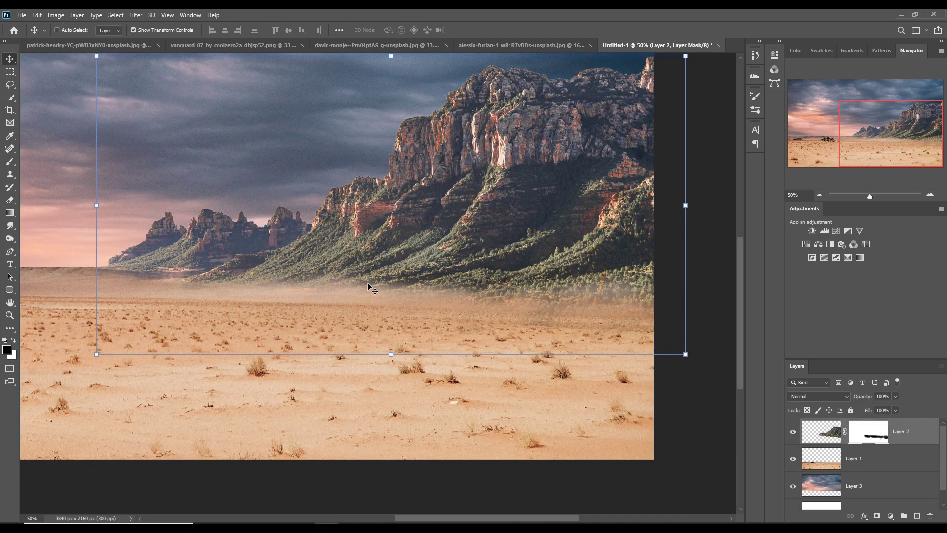
{"action": "left_click_drag", "start_coordinate": [373, 289], "coordinate": [311, 344]}
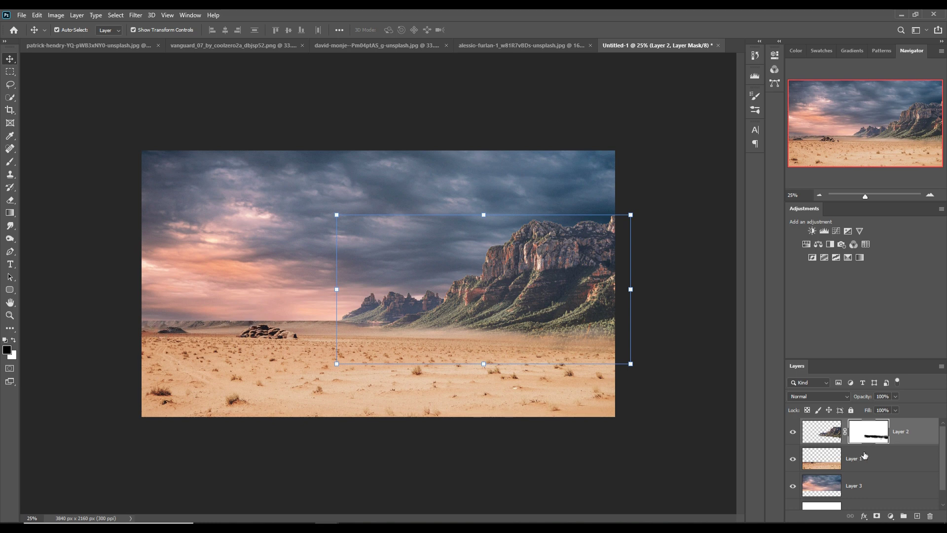
- Add a layer mask to the sand layer and paint black along its horizon left of the cliffs to soften it into the sky
{"action": "left_click", "coordinate": [864, 457]}
{"action": "left_click", "coordinate": [876, 516]}
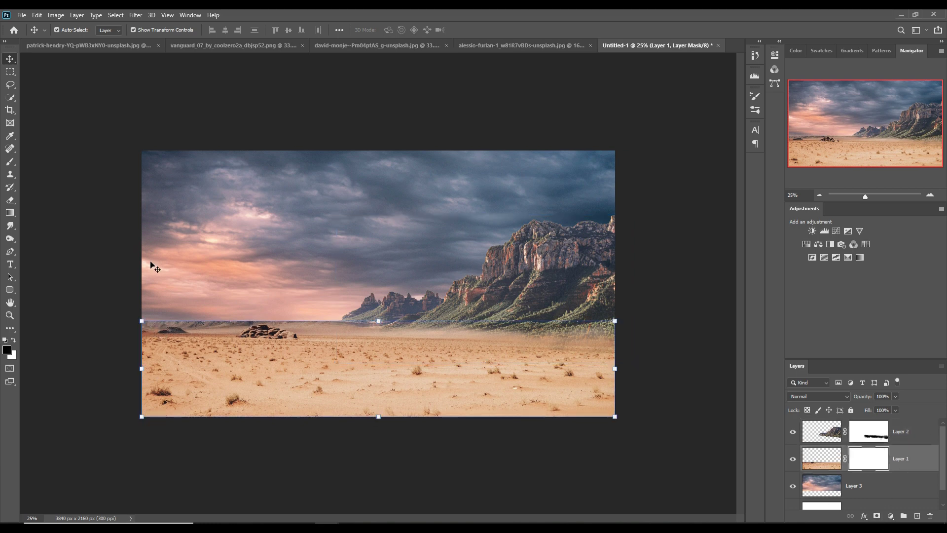
{"action": "left_click", "coordinate": [10, 161]}
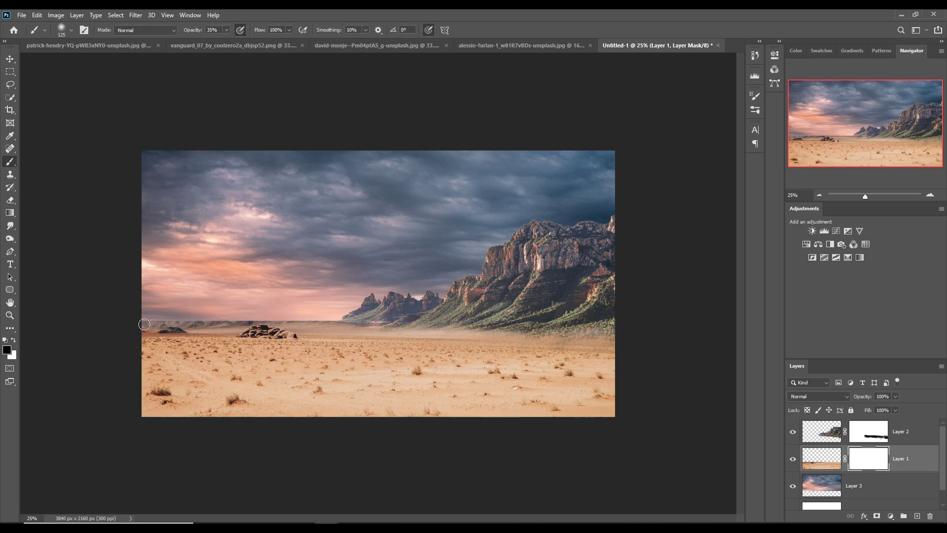
{"action": "mouse_move", "coordinate": [228, 328]}
{"action": "left_mouse_down"}
{"action": "mouse_move", "coordinate": [260, 326]}
{"action": "mouse_move", "coordinate": [214, 325]}
{"action": "mouse_move", "coordinate": [367, 325]}
{"action": "mouse_move", "coordinate": [321, 319]}
{"action": "left_mouse_up"}
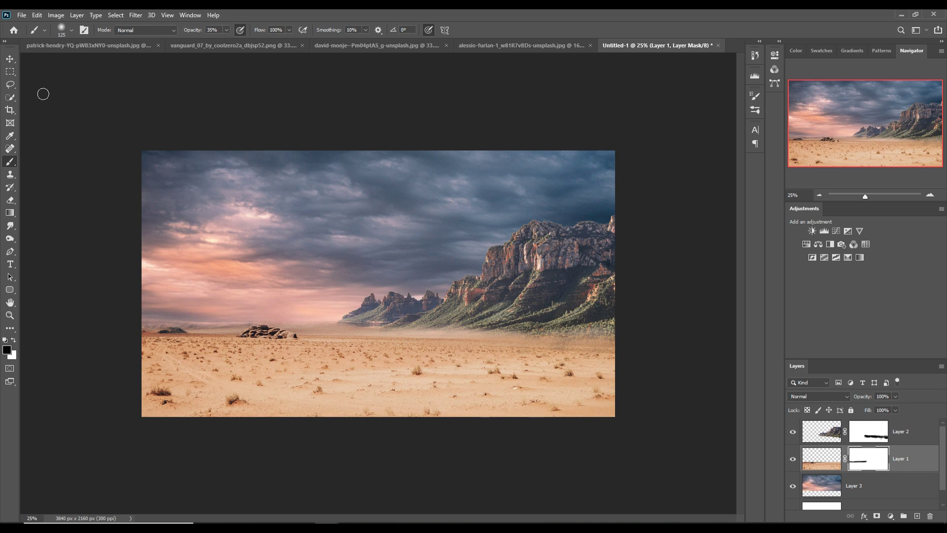
{"action": "key", "text": "v"}
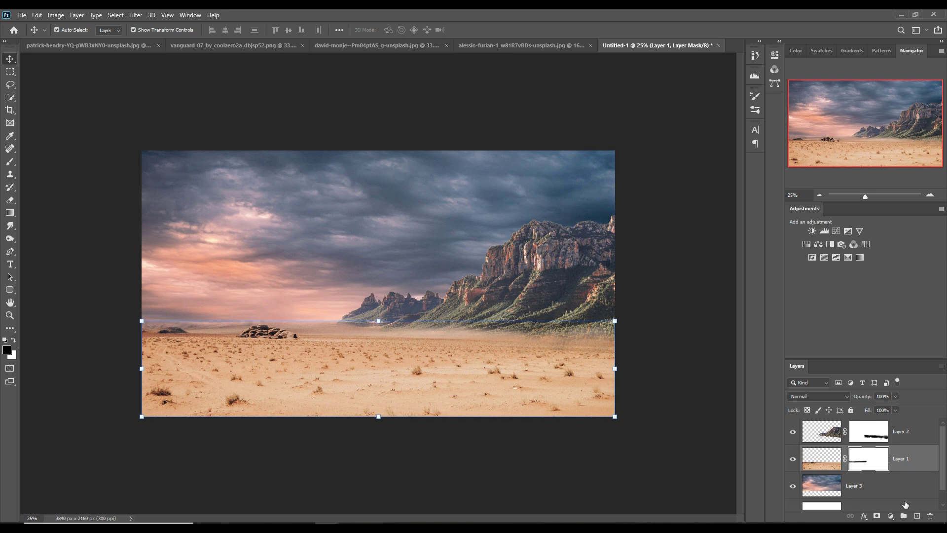
- Add a Curves adjustment clipped to the sand layer and pull its midtones down to darken the sand
{"action": "left_click", "coordinate": [891, 516]}
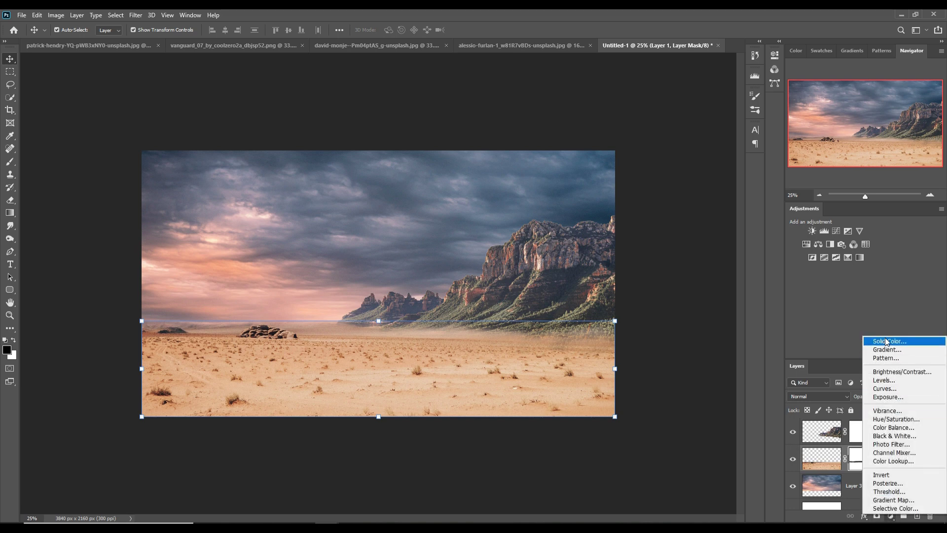
{"action": "left_click", "coordinate": [883, 389]}
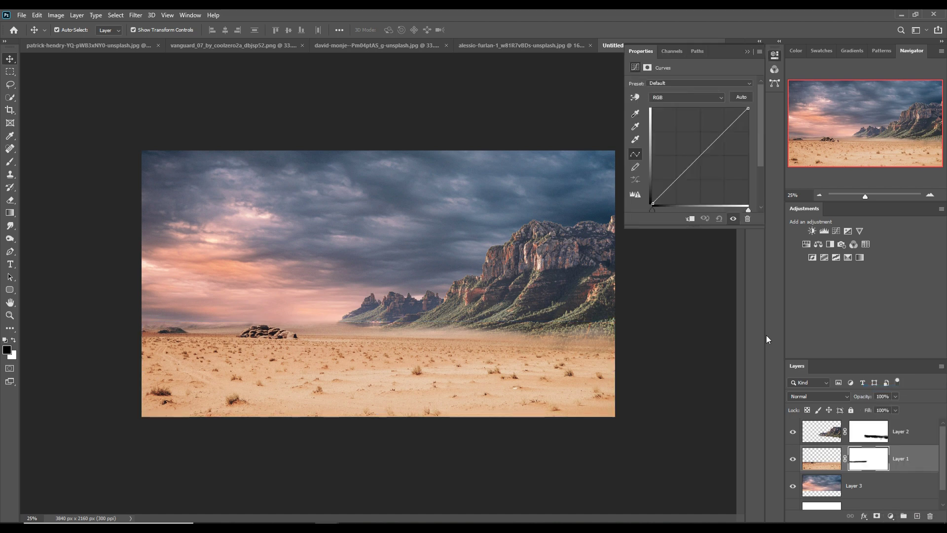
{"action": "left_click", "coordinate": [709, 158]}
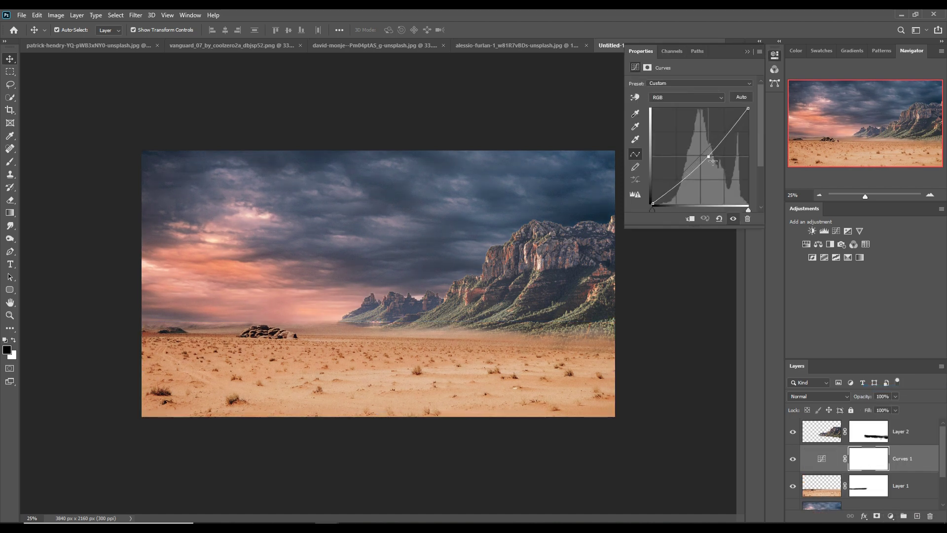
{"action": "left_click", "coordinate": [691, 219]}
{"action": "left_click_drag", "start_coordinate": [713, 162], "coordinate": [711, 166]}
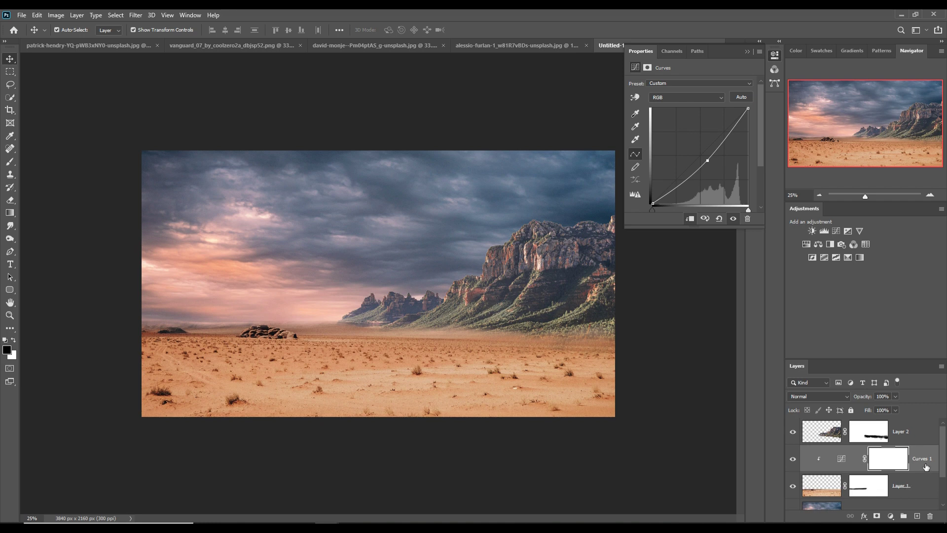
- Add a Hue/Saturation adjustment clipped to the sand layer with hue -10, saturation -28 and lightness -14
{"action": "left_click", "coordinate": [891, 515]}
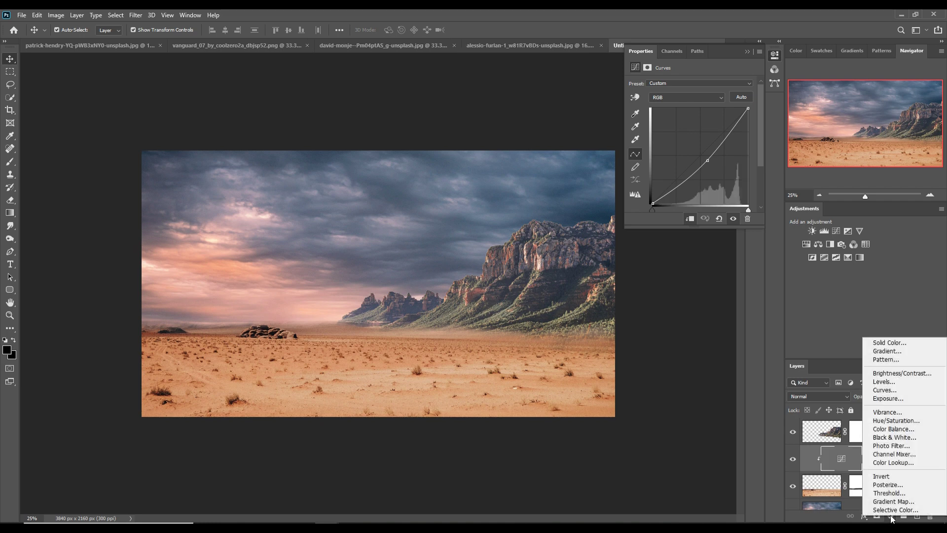
{"action": "left_click", "coordinate": [890, 420]}
{"action": "left_click", "coordinate": [692, 219]}
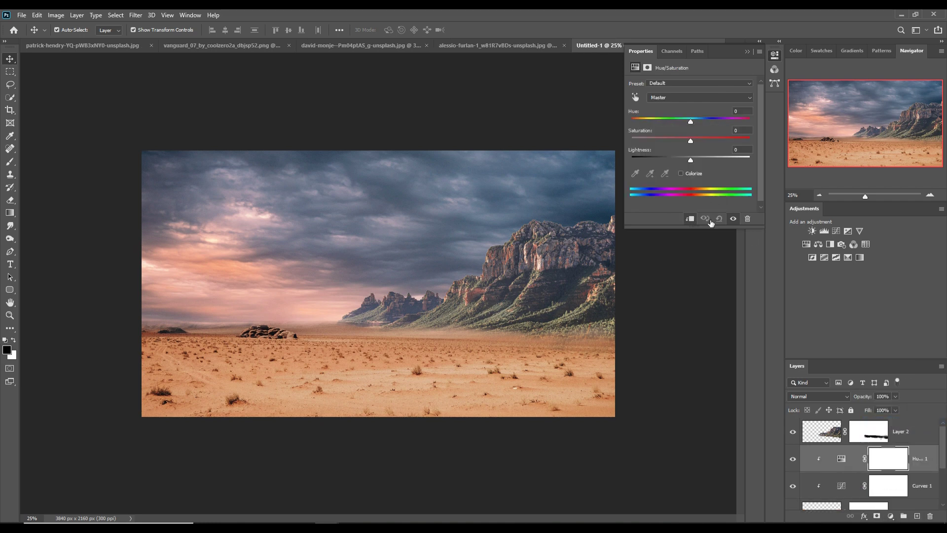
{"action": "left_click_drag", "start_coordinate": [693, 143], "coordinate": [685, 146]}
{"action": "left_click_drag", "start_coordinate": [676, 144], "coordinate": [682, 161]}
{"action": "left_click_drag", "start_coordinate": [691, 120], "coordinate": [685, 126]}
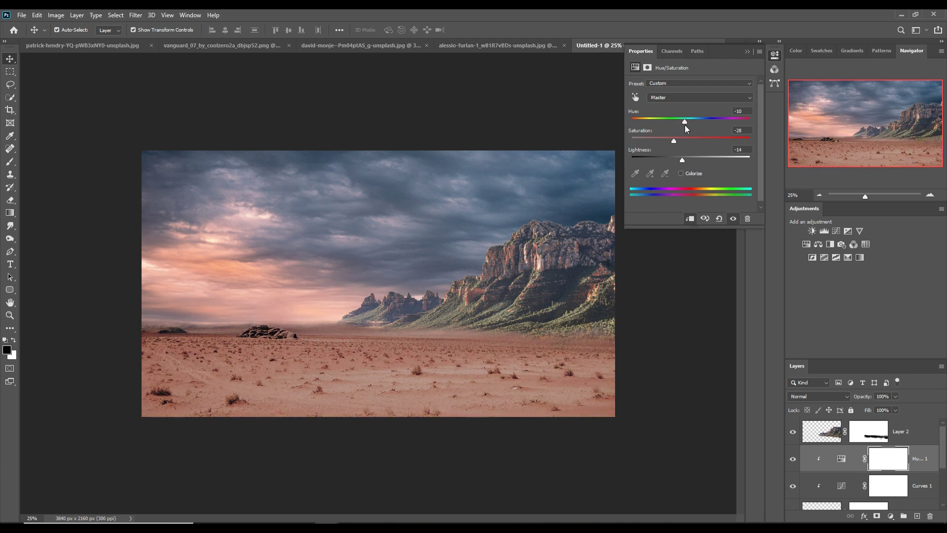
- Bring the spaceship image into the desert composite, scale it to 101.30% and place it on the sand left of the cliffs
{"action": "double_click", "coordinate": [745, 52]}
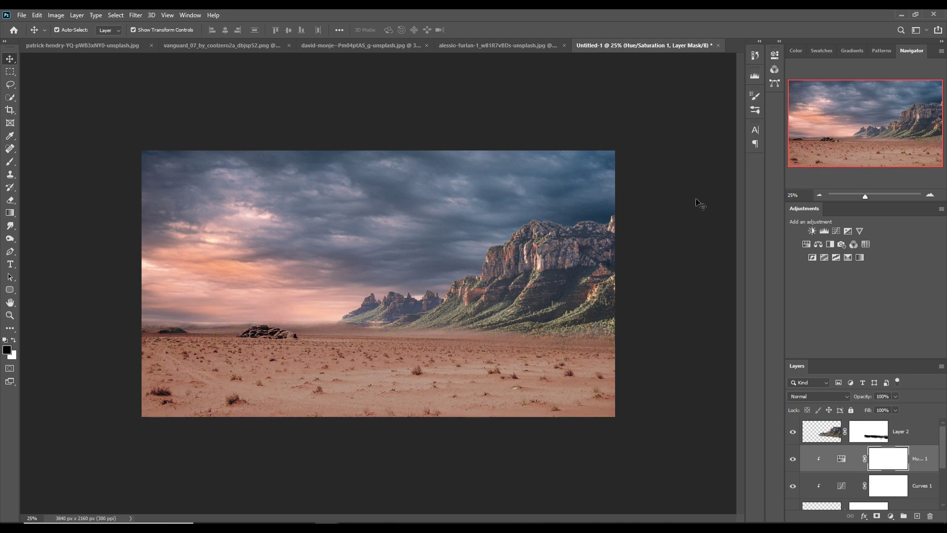
{"action": "left_click", "coordinate": [464, 46]}
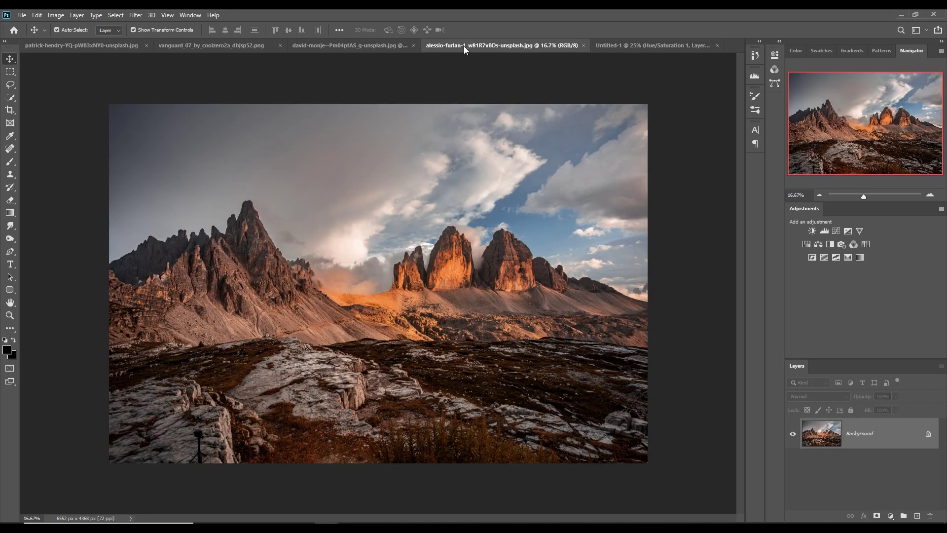
{"action": "left_click", "coordinate": [356, 46]}
{"action": "left_click", "coordinate": [194, 46]}
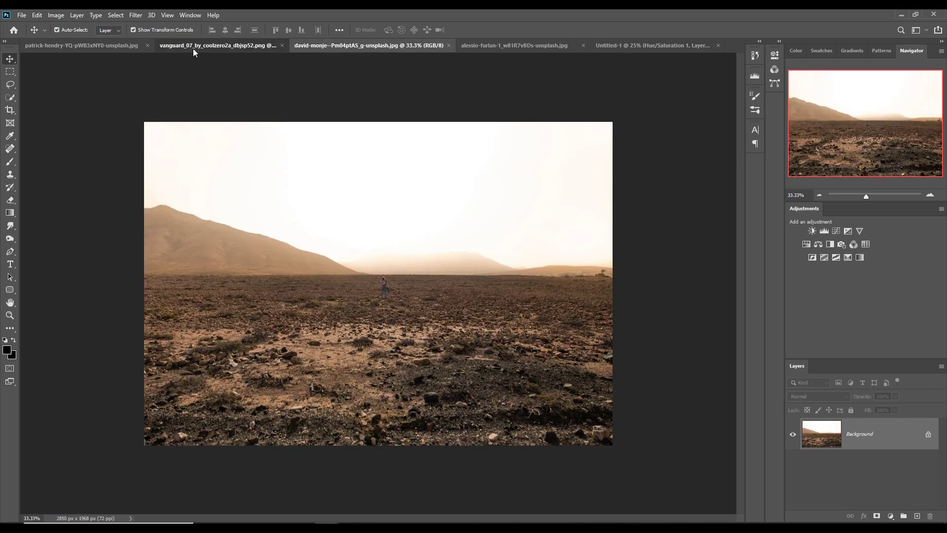
{"action": "left_click_drag", "start_coordinate": [236, 45], "coordinate": [496, 124]}
{"action": "left_click", "coordinate": [588, 46]}
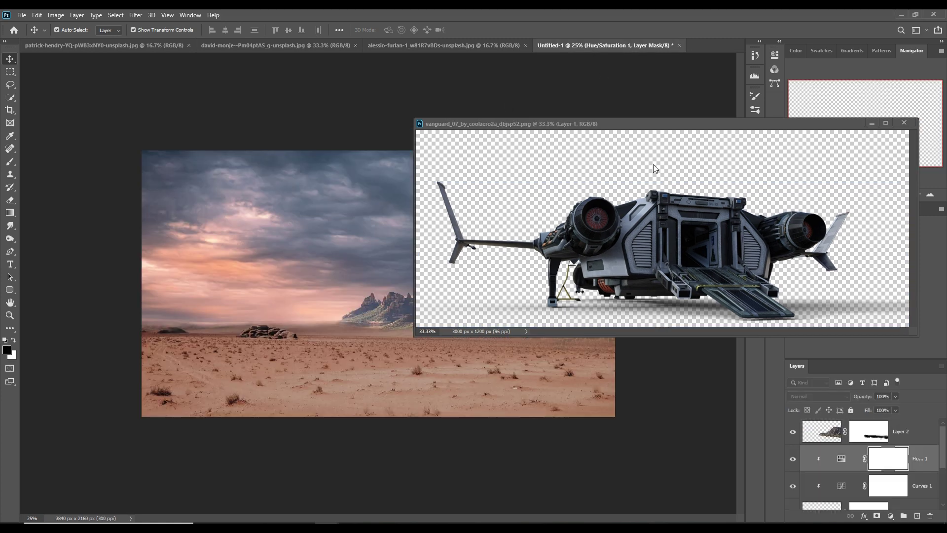
{"action": "left_click_drag", "start_coordinate": [692, 209], "coordinate": [345, 279]}
{"action": "left_click_drag", "start_coordinate": [506, 267], "coordinate": [452, 281]}
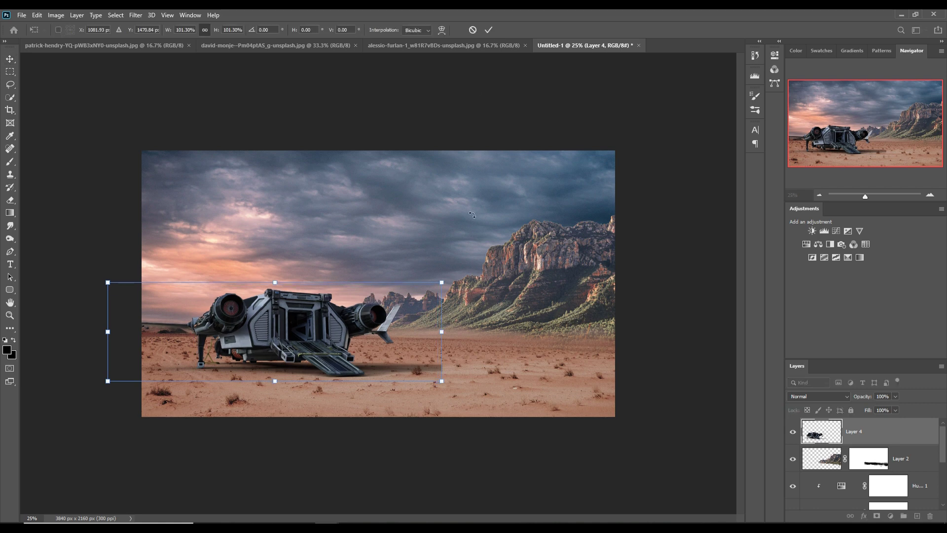
{"action": "left_click", "coordinate": [488, 30]}
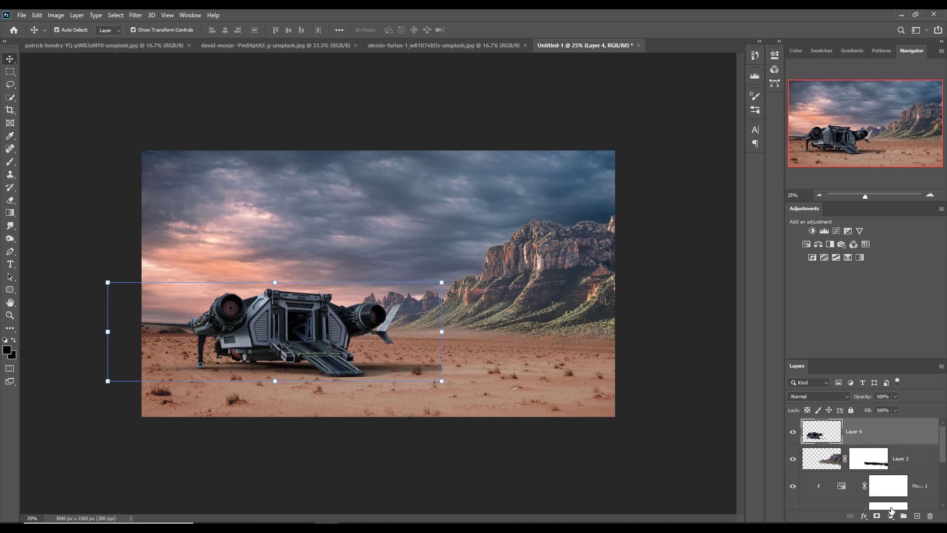
- Add a layer mask to the spaceship layer and paint black over the hard edges of its ground shadow to blend them into the sand
{"action": "left_click", "coordinate": [877, 516]}
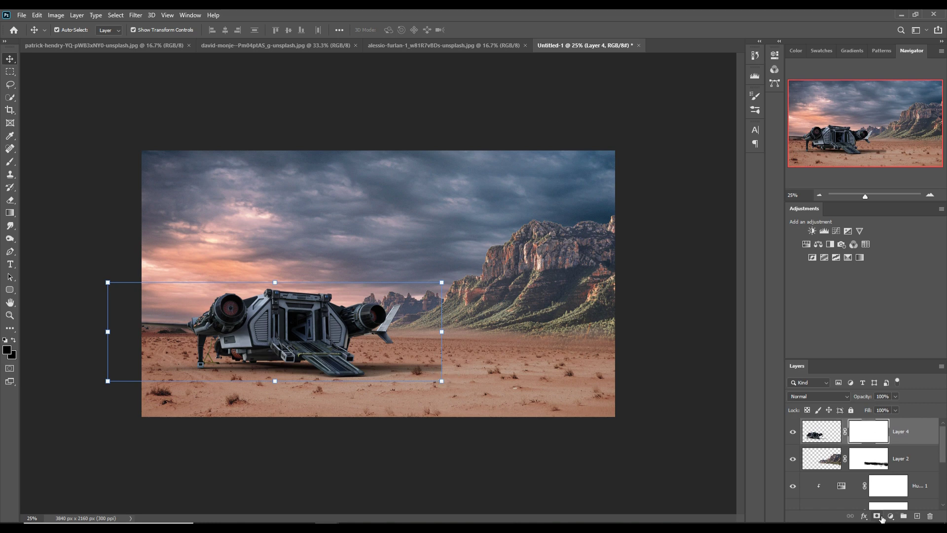
{"action": "left_click", "coordinate": [10, 161]}
{"action": "mouse_move", "coordinate": [425, 363]}
{"action": "left_mouse_down"}
{"action": "mouse_move", "coordinate": [483, 372]}
{"action": "mouse_move", "coordinate": [424, 372]}
{"action": "left_mouse_up"}
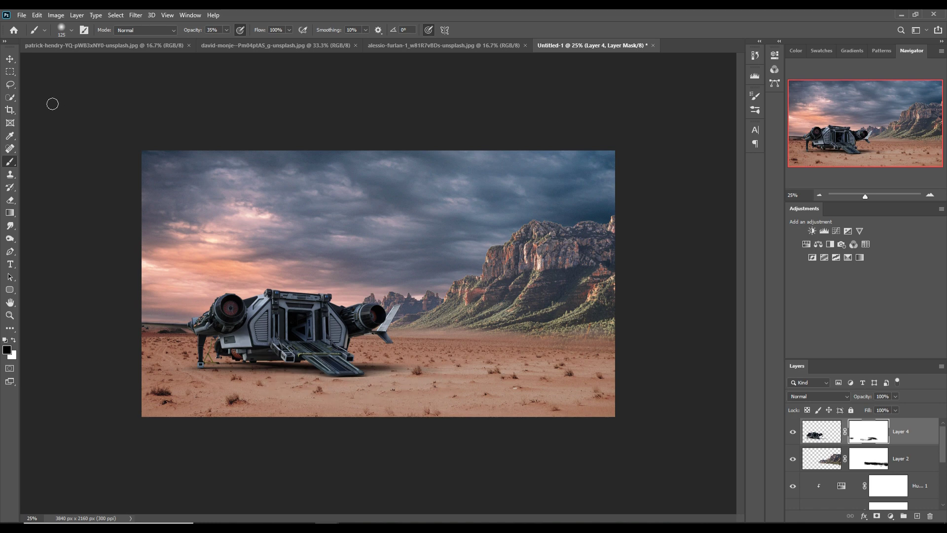
{"action": "left_click", "coordinate": [10, 59]}
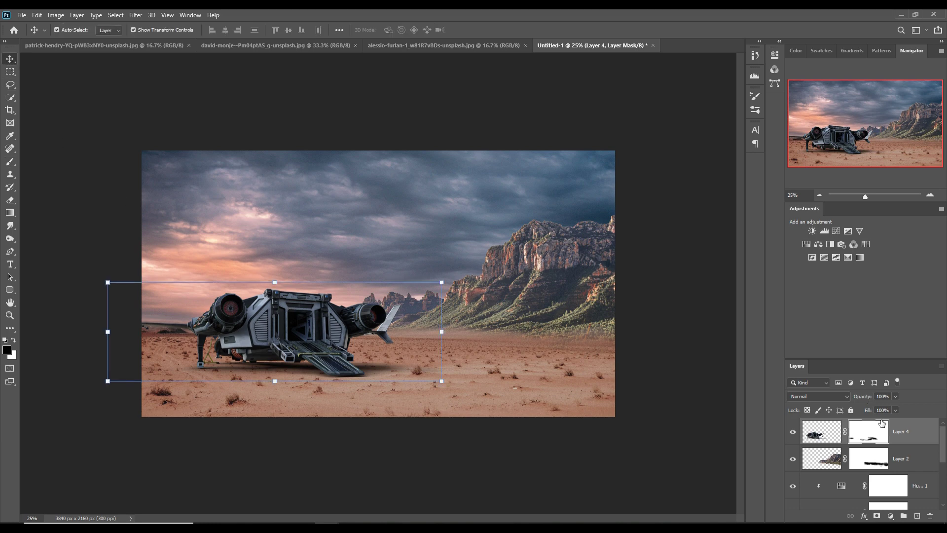
- Add a Color Balance adjustment clipped to the spaceship layer and shift its midtones slightly toward red and blue
{"action": "left_click", "coordinate": [891, 517]}
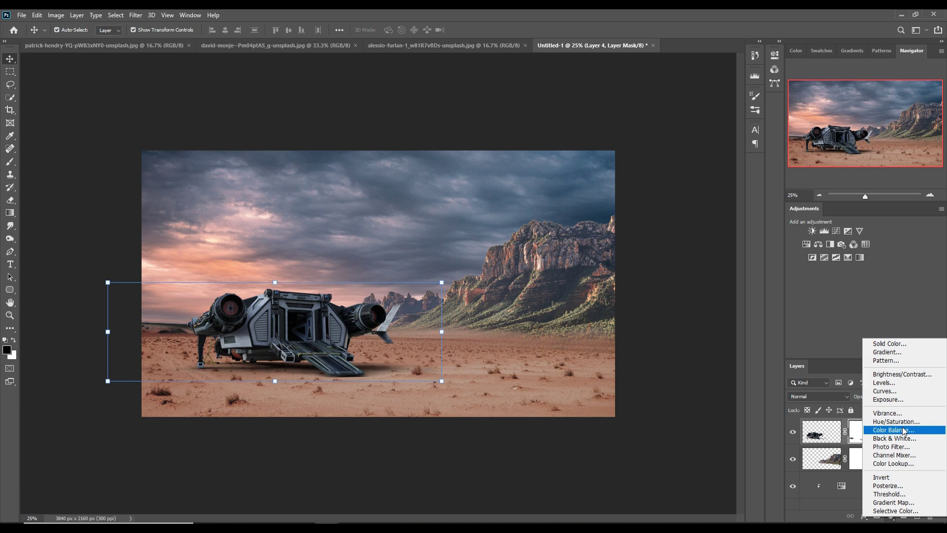
{"action": "left_click", "coordinate": [902, 432]}
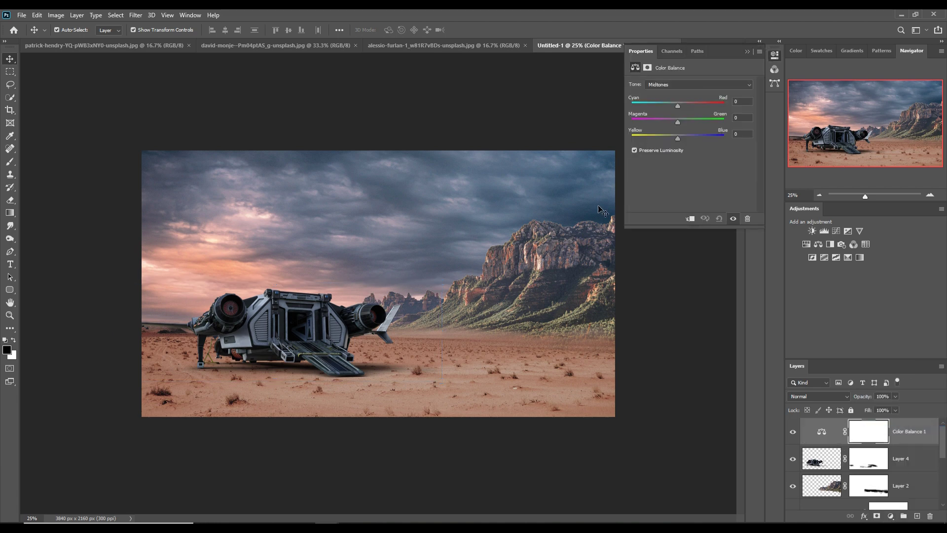
{"action": "left_click", "coordinate": [690, 219]}
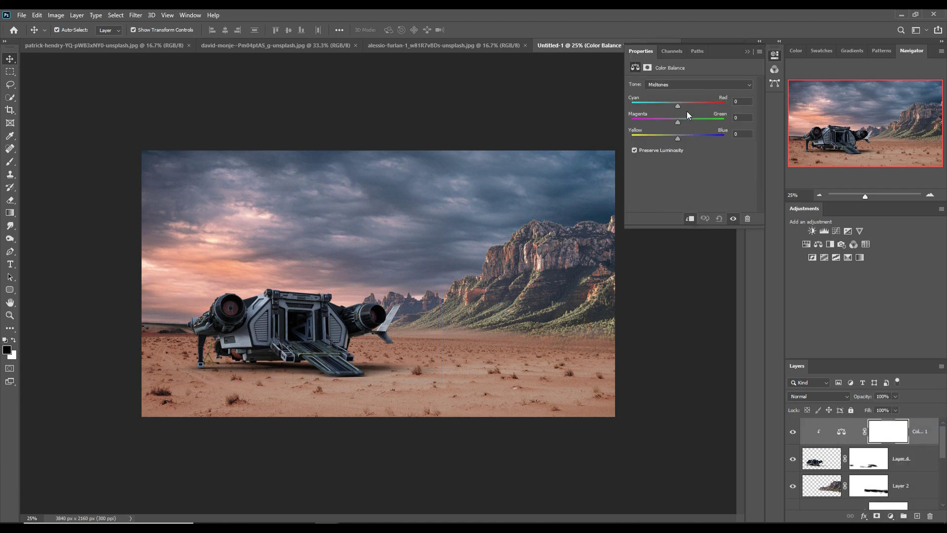
{"action": "left_click_drag", "start_coordinate": [677, 105], "coordinate": [679, 105]}
{"action": "left_click_drag", "start_coordinate": [677, 140], "coordinate": [680, 140]}
{"action": "left_click", "coordinate": [747, 52]}
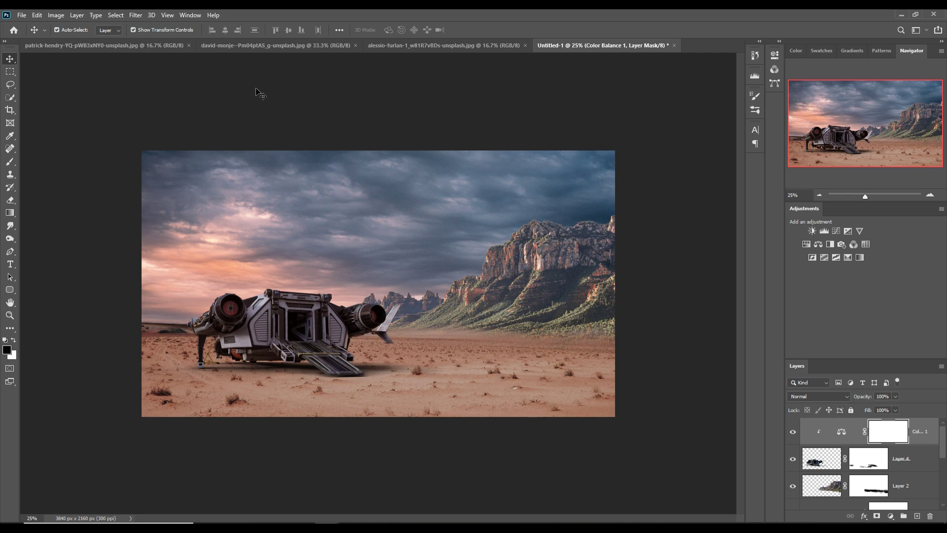
- Crop the canyon photo tightly around the standing woman, to about 1283 x 3950 px, leaving out the dog
{"action": "left_click", "coordinate": [136, 46]}
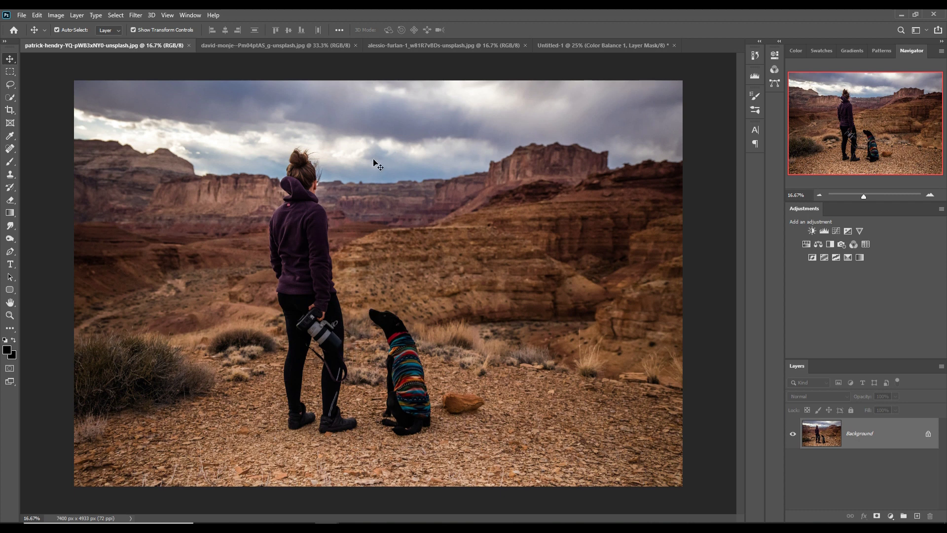
{"action": "left_click", "coordinate": [10, 113]}
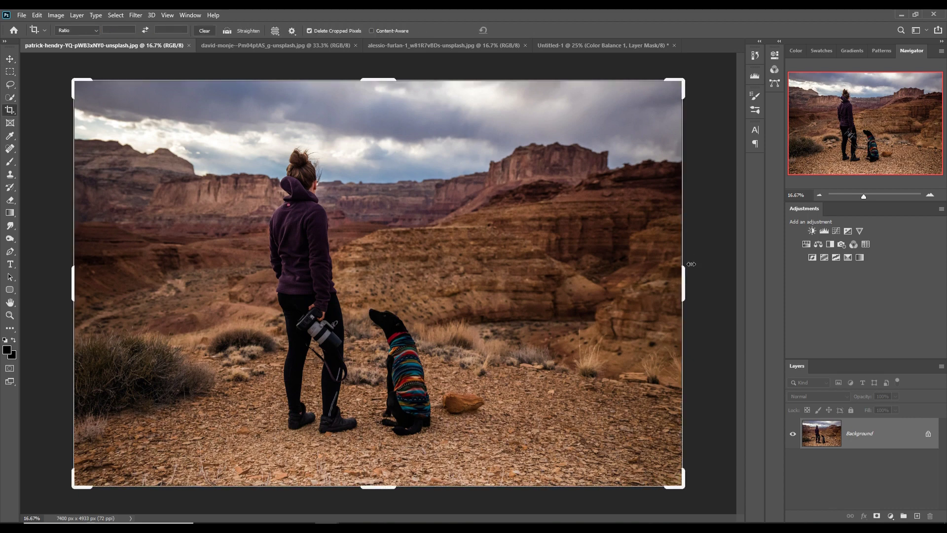
{"action": "left_click_drag", "start_coordinate": [691, 264], "coordinate": [527, 281]}
{"action": "left_click_drag", "start_coordinate": [238, 283], "coordinate": [333, 277]}
{"action": "left_click_drag", "start_coordinate": [374, 89], "coordinate": [376, 106]}
{"action": "left_click_drag", "start_coordinate": [385, 457], "coordinate": [385, 444]}
{"action": "left_click", "coordinate": [516, 30]}
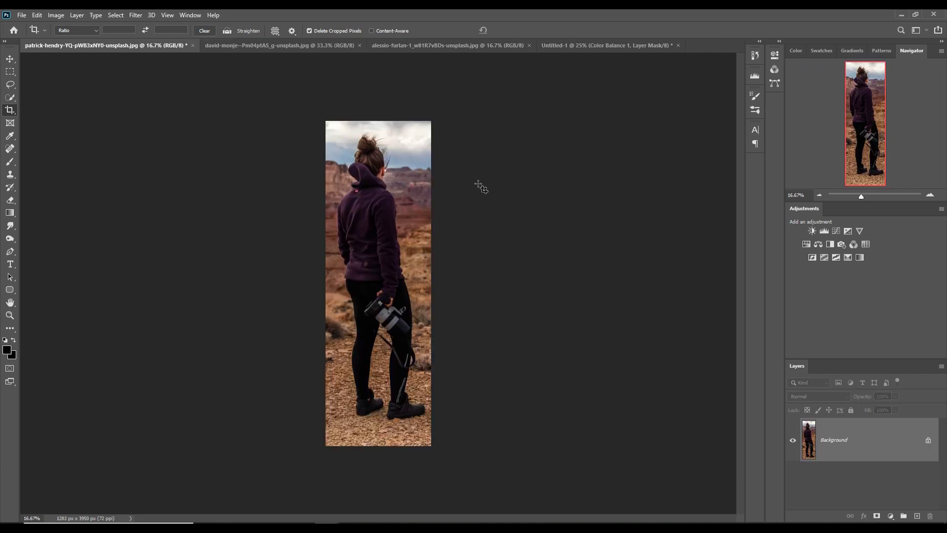
- Select the woman with automatic subject selection and move the cutout into the desert composite
{"action": "left_click", "coordinate": [115, 15]}
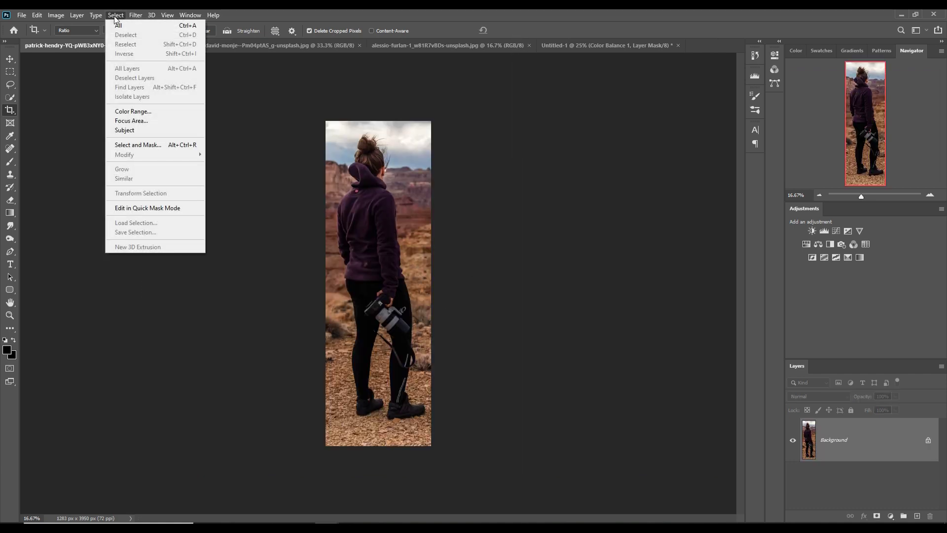
{"action": "left_click", "coordinate": [124, 130]}
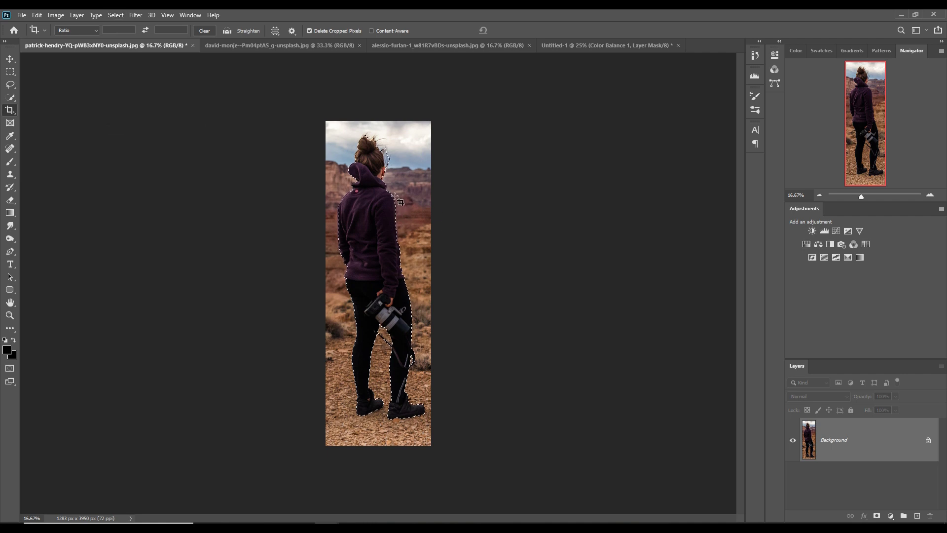
{"action": "key", "text": "v"}
{"action": "left_click_drag", "start_coordinate": [106, 45], "coordinate": [492, 84]}
{"action": "left_click_drag", "start_coordinate": [521, 214], "coordinate": [434, 215]}
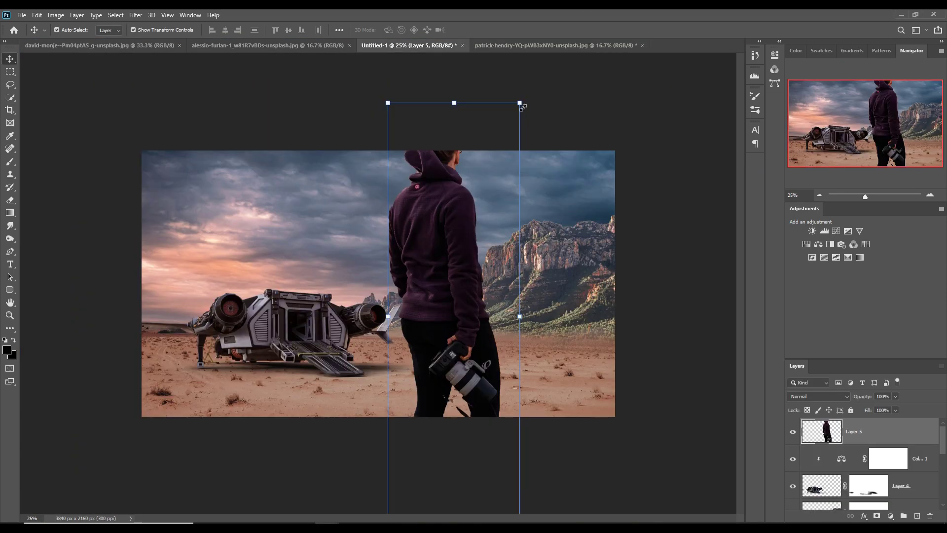
- Scale the woman down to 42.63% and position her between the spaceship and the cliffs
{"action": "left_click_drag", "start_coordinate": [522, 107], "coordinate": [479, 232]}
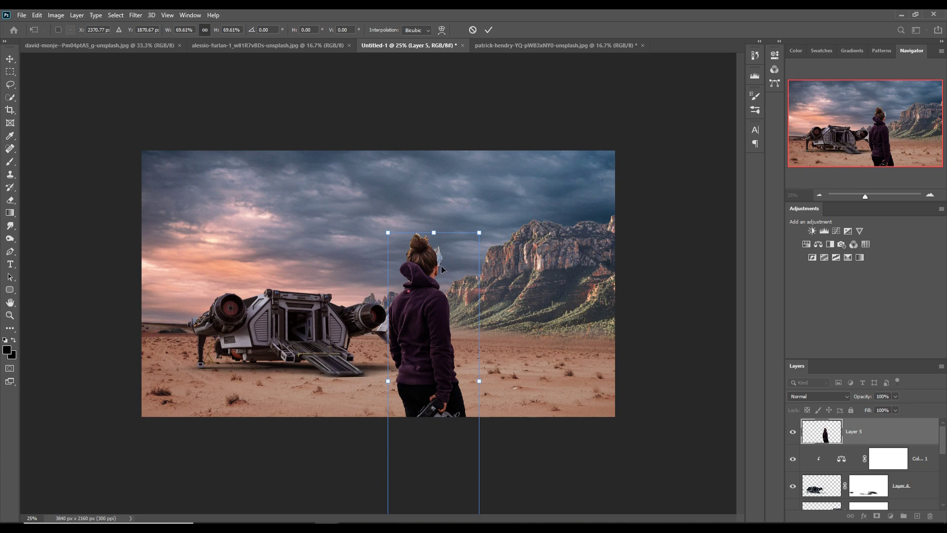
{"action": "left_click_drag", "start_coordinate": [430, 356], "coordinate": [428, 285]}
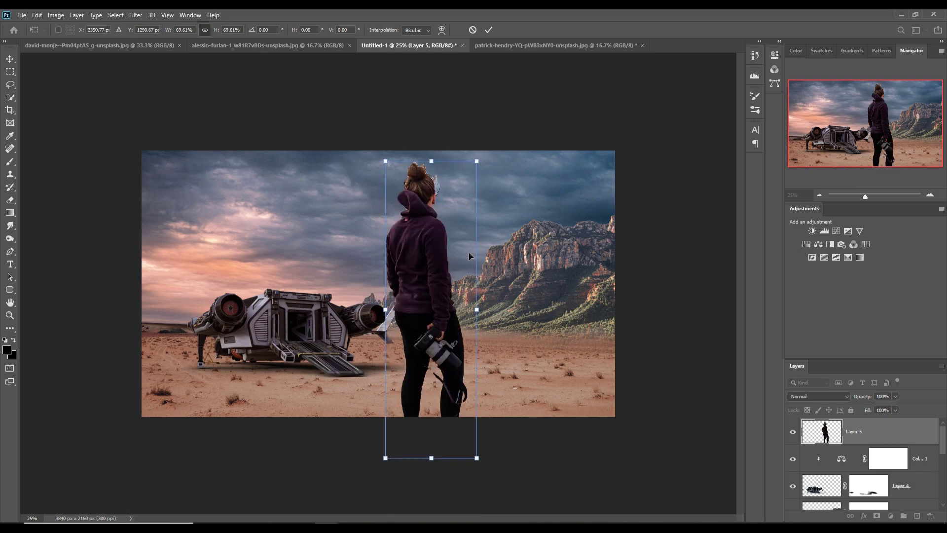
{"action": "left_click_drag", "start_coordinate": [475, 170], "coordinate": [434, 243]}
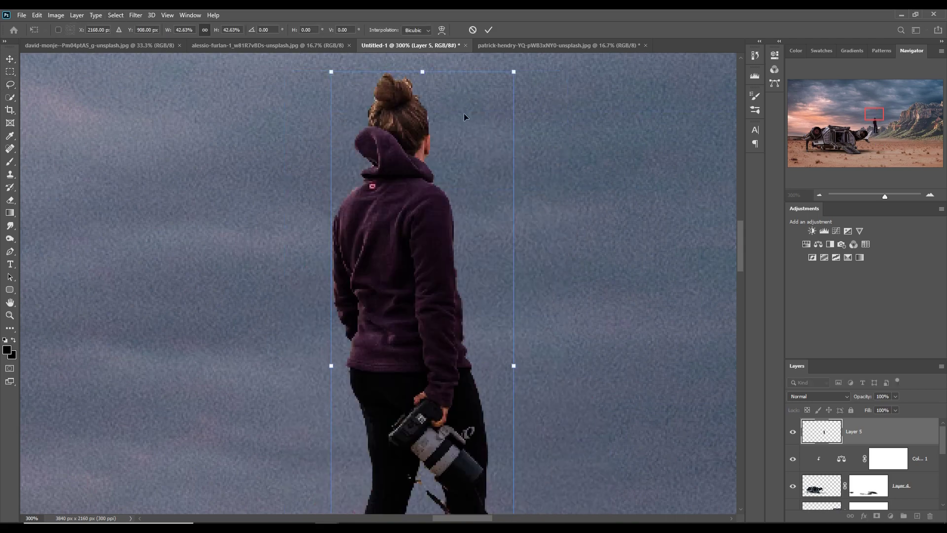
{"action": "scroll", "coordinate": [457, 298], "scroll_direction": "down", "scroll_amount": 5}
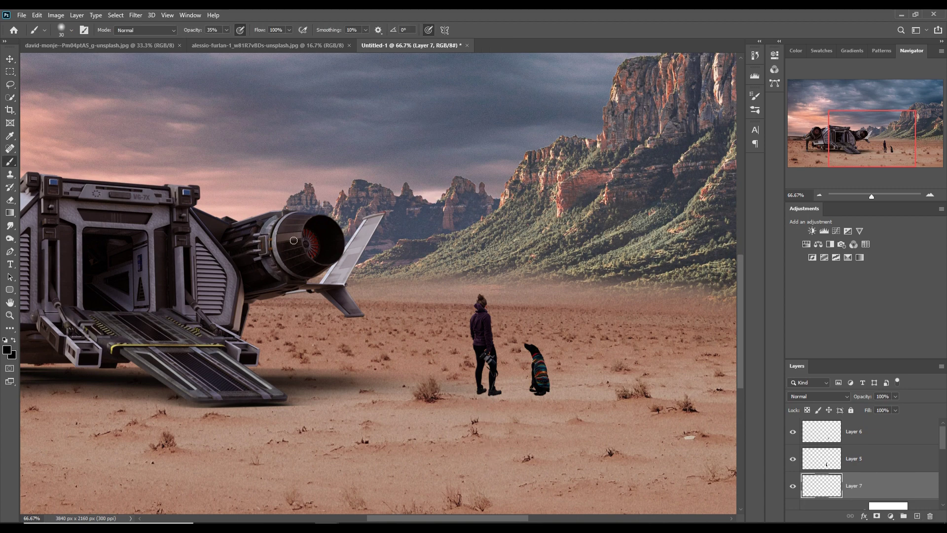
- Paint soft black shadows at 13% brush opacity on the layer below the figures, stretching diagonally forward from the woman's and dog's feet
{"action": "key", "text": "Escape"}
{"action": "mouse_move", "coordinate": [481, 394]}
{"action": "left_mouse_down"}
{"action": "mouse_move", "coordinate": [493, 493]}
{"action": "mouse_move", "coordinate": [501, 454]}
{"action": "mouse_move", "coordinate": [504, 469]}
{"action": "mouse_move", "coordinate": [473, 464]}
{"action": "mouse_move", "coordinate": [491, 491]}
{"action": "mouse_move", "coordinate": [515, 434]}
{"action": "mouse_move", "coordinate": [592, 454]}
{"action": "mouse_move", "coordinate": [543, 474]}
{"action": "left_mouse_up"}
{"action": "key", "text": "ctrl+z"}
{"action": "key", "text": "ctrl+z"}
{"action": "key", "text": "ctrl+z"}
{"action": "key", "text": "1"}
{"action": "key", "text": "3"}
{"action": "key", "text": "ctrl+z"}
{"action": "key", "text": "ctrl+z"}
{"action": "left_click_drag", "start_coordinate": [538, 392], "coordinate": [601, 444]}
{"action": "key", "text": "v"}
- Add an Exposure adjustment clipped to the sand layer with exposure -0.50 and offset -0.0333
{"action": "left_click", "coordinate": [666, 407]}
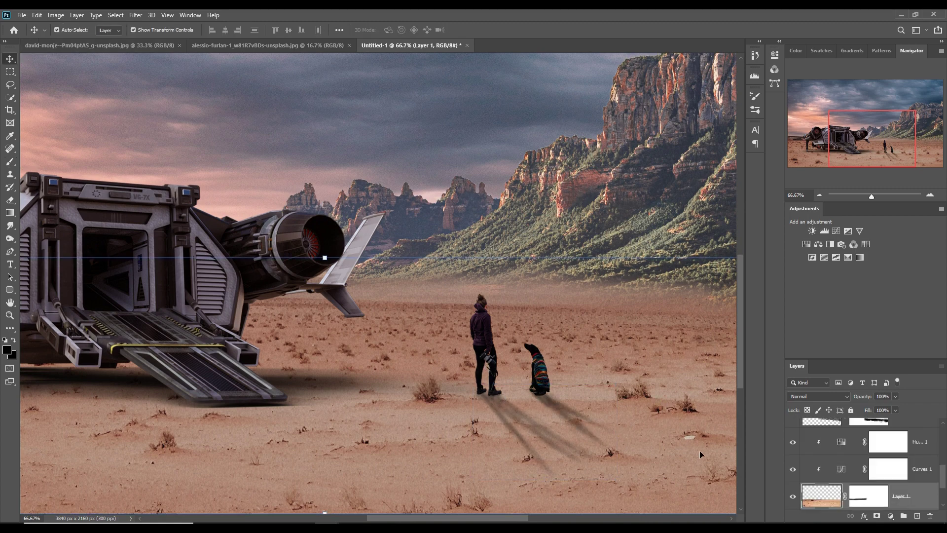
{"action": "scroll", "coordinate": [706, 449], "scroll_direction": "down", "scroll_amount": 2}
{"action": "scroll", "coordinate": [706, 449], "scroll_direction": "down", "scroll_amount": 2}
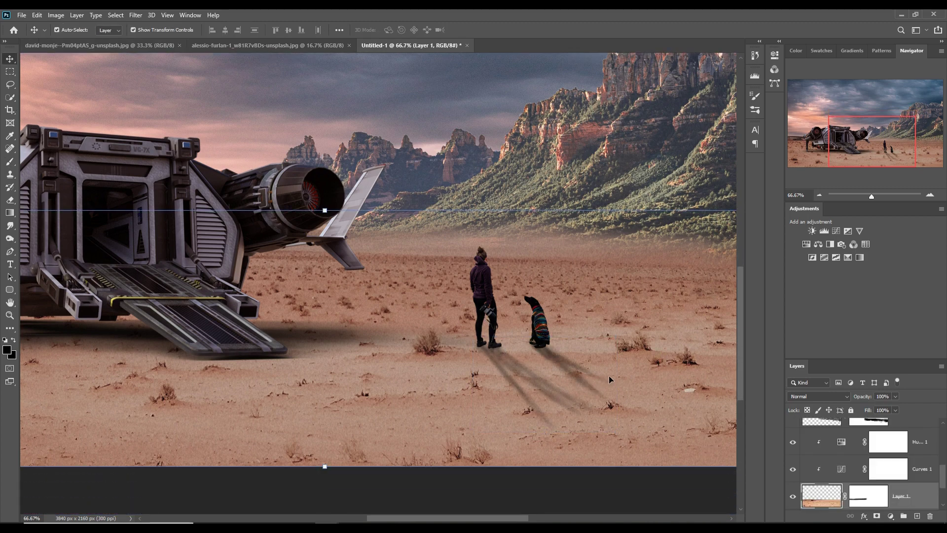
{"action": "scroll", "coordinate": [610, 379], "scroll_direction": "down", "scroll_amount": 3}
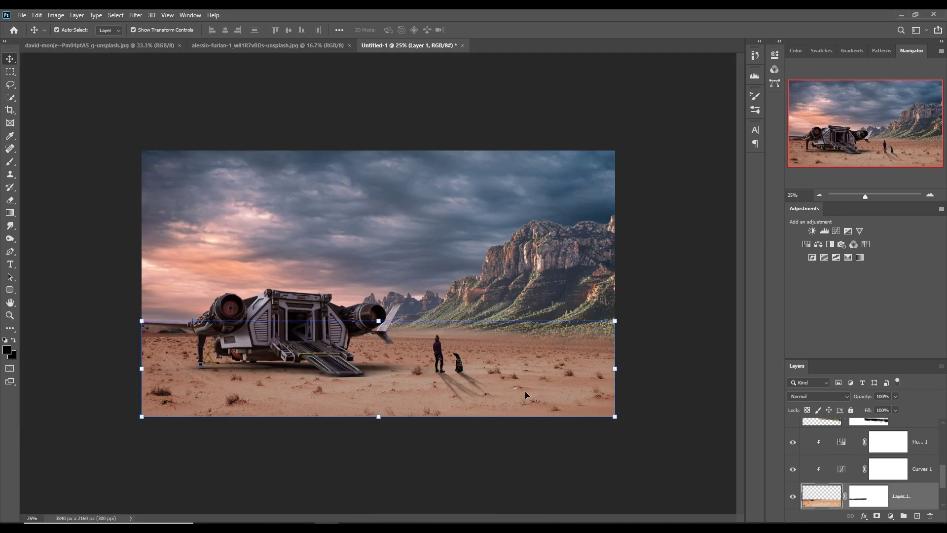
{"action": "left_click", "coordinate": [892, 516]}
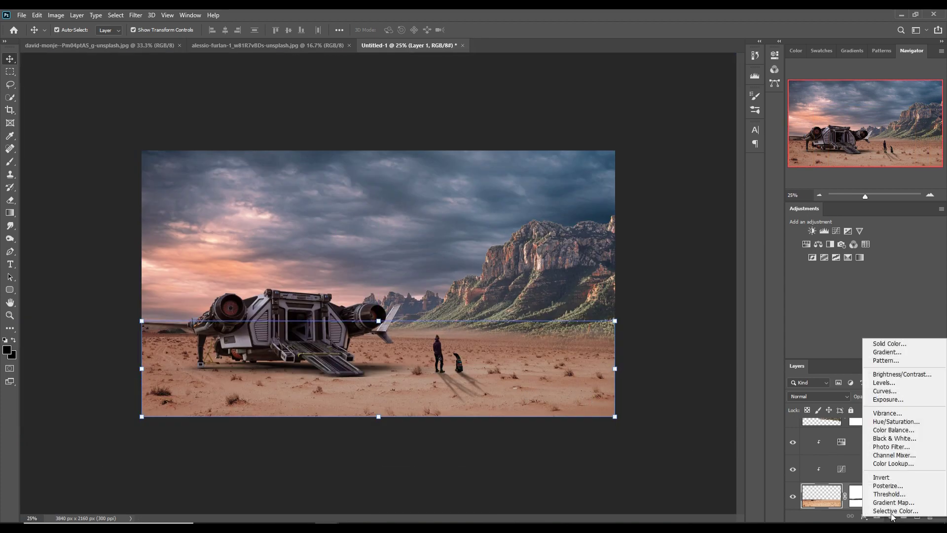
{"action": "left_click", "coordinate": [905, 399]}
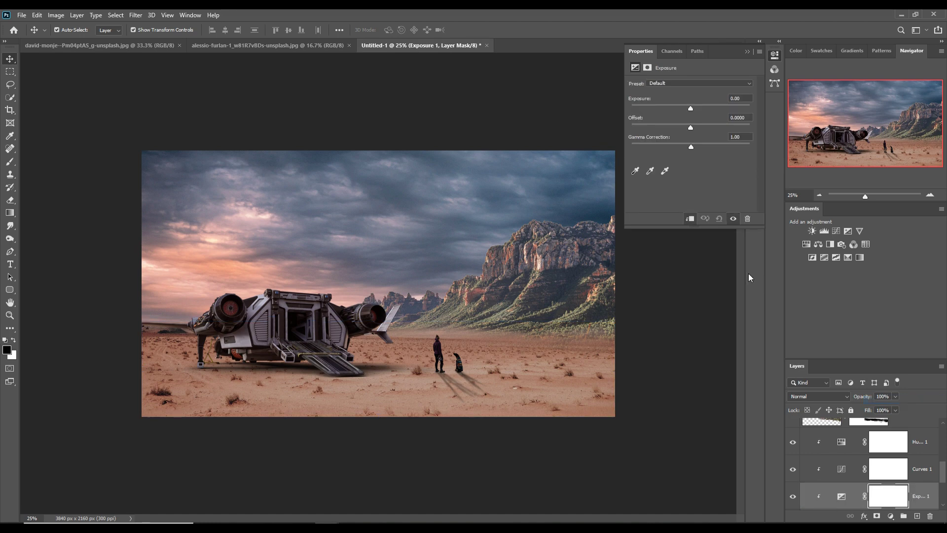
{"action": "left_click_drag", "start_coordinate": [691, 109], "coordinate": [687, 108]}
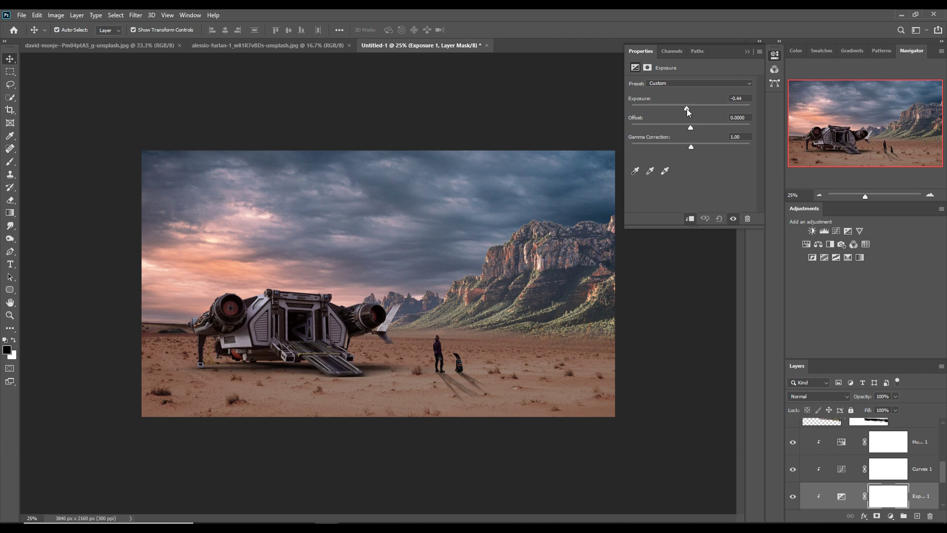
{"action": "left_click_drag", "start_coordinate": [691, 127], "coordinate": [687, 127]}
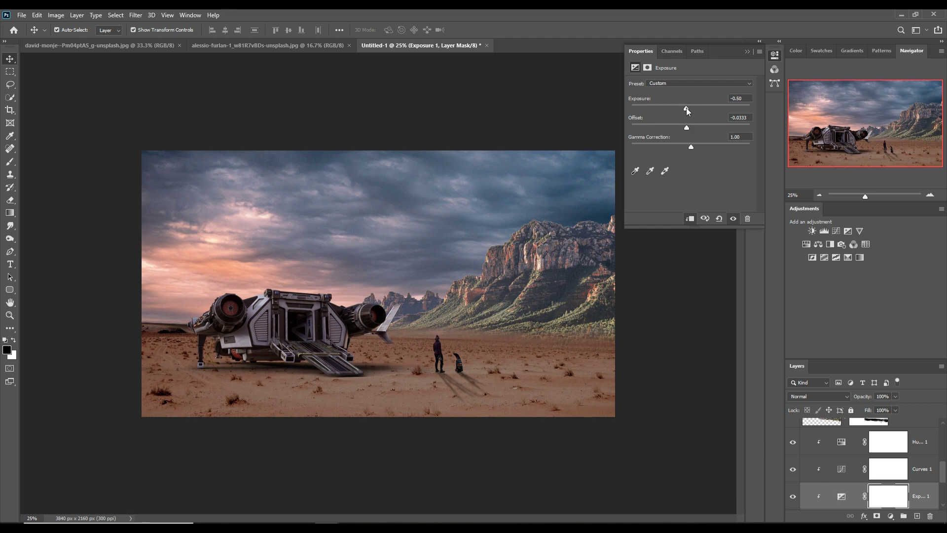
{"action": "left_click", "coordinate": [758, 42]}
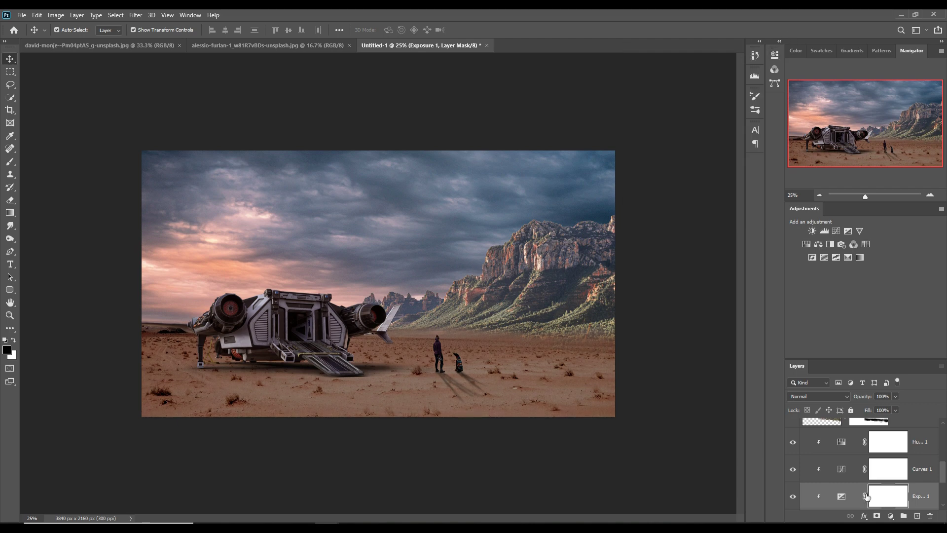
- Paint black at 13% opacity on the Exposure mask, enlarging the brush to 300 px, to relight the sand from the ship to the right edge
{"action": "left_click", "coordinate": [9, 163]}
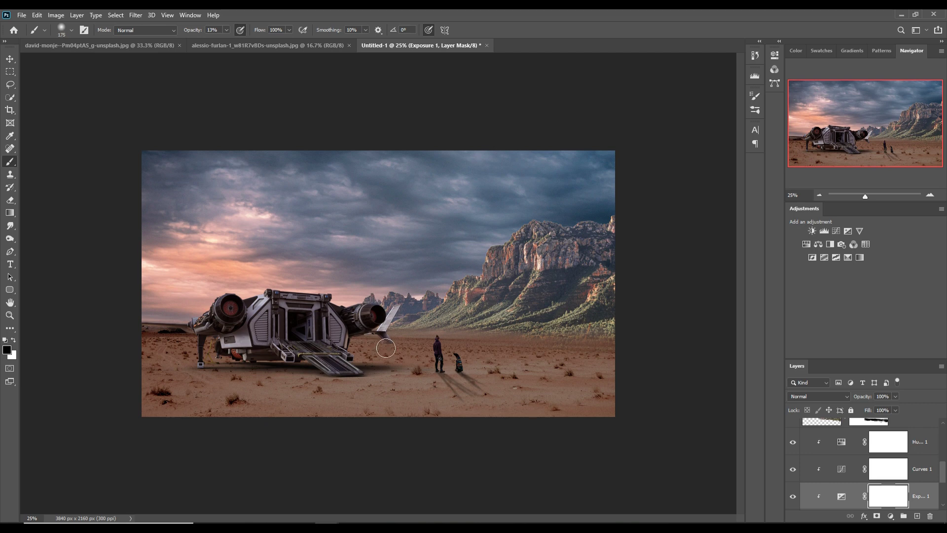
{"action": "mouse_move", "coordinate": [391, 353]}
{"action": "left_mouse_down"}
{"action": "mouse_move", "coordinate": [338, 338]}
{"action": "mouse_move", "coordinate": [338, 327]}
{"action": "left_mouse_up"}
{"action": "key", "text": "bracketright"}
{"action": "mouse_move", "coordinate": [417, 381]}
{"action": "left_mouse_down"}
{"action": "mouse_move", "coordinate": [463, 383]}
{"action": "mouse_move", "coordinate": [360, 342]}
{"action": "mouse_move", "coordinate": [462, 376]}
{"action": "mouse_move", "coordinate": [440, 351]}
{"action": "mouse_move", "coordinate": [412, 345]}
{"action": "mouse_move", "coordinate": [592, 352]}
{"action": "mouse_move", "coordinate": [477, 351]}
{"action": "mouse_move", "coordinate": [492, 338]}
{"action": "mouse_move", "coordinate": [662, 370]}
{"action": "left_mouse_up"}
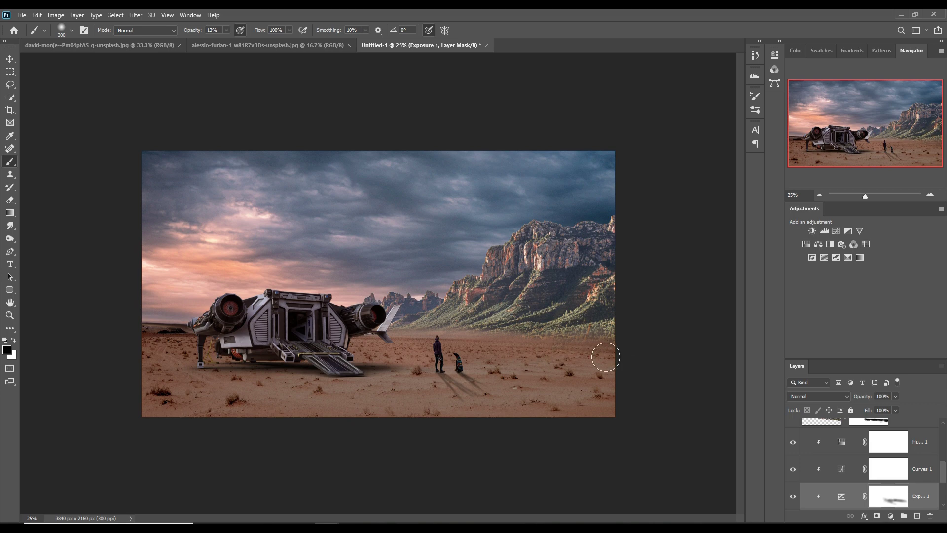
{"action": "mouse_move", "coordinate": [543, 360]}
{"action": "left_mouse_down"}
{"action": "mouse_move", "coordinate": [516, 414]}
{"action": "mouse_move", "coordinate": [419, 365]}
{"action": "mouse_move", "coordinate": [651, 358]}
{"action": "mouse_move", "coordinate": [510, 352]}
{"action": "mouse_move", "coordinate": [569, 347]}
{"action": "mouse_move", "coordinate": [543, 343]}
{"action": "mouse_move", "coordinate": [569, 338]}
{"action": "mouse_move", "coordinate": [340, 346]}
{"action": "mouse_move", "coordinate": [407, 330]}
{"action": "mouse_move", "coordinate": [363, 342]}
{"action": "left_mouse_up"}
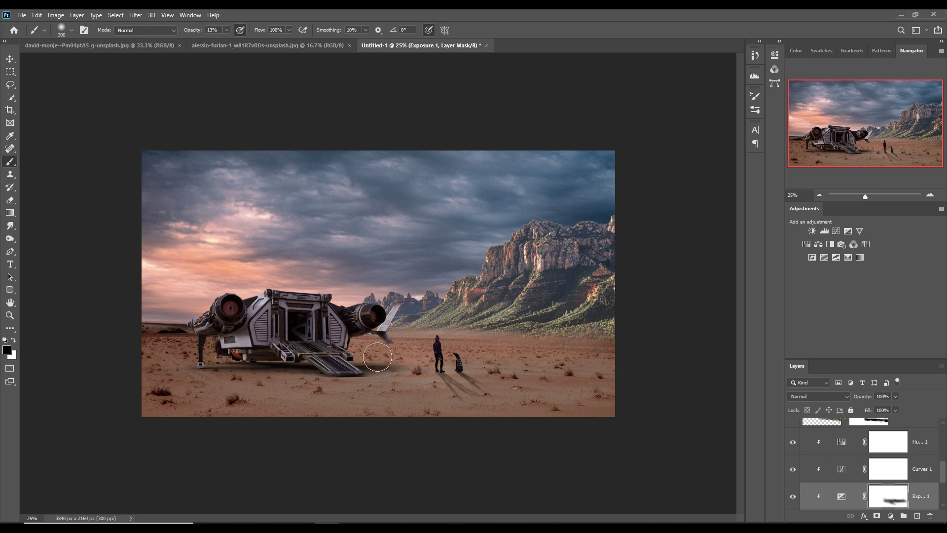
{"action": "mouse_move", "coordinate": [442, 367]}
{"action": "left_mouse_down"}
{"action": "mouse_move", "coordinate": [580, 377]}
{"action": "mouse_move", "coordinate": [579, 357]}
{"action": "mouse_move", "coordinate": [543, 353]}
{"action": "mouse_move", "coordinate": [621, 351]}
{"action": "mouse_move", "coordinate": [447, 340]}
{"action": "left_mouse_up"}
{"action": "left_click", "coordinate": [10, 59]}
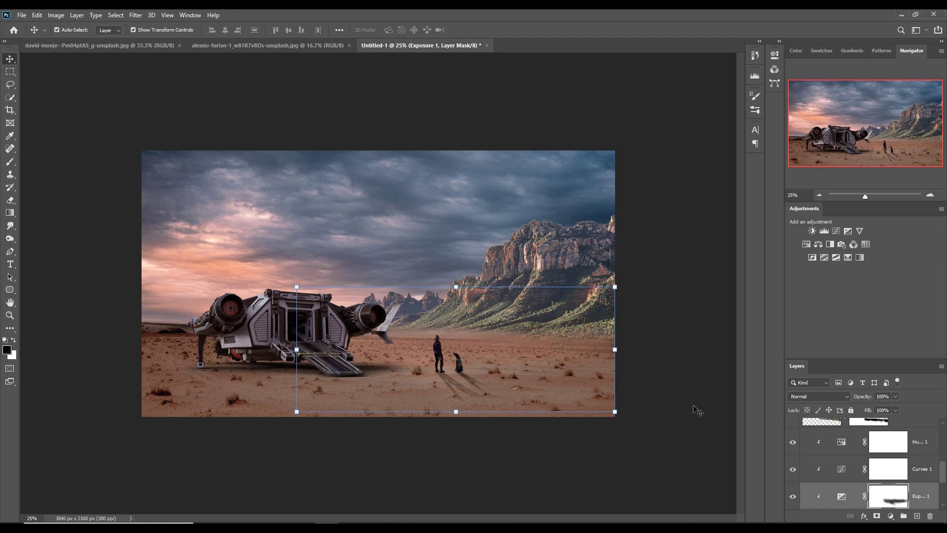
- Add a Curves adjustment clipped to the cliffs layer and bend its RGB curve slightly downward to darken the cliffs
{"action": "left_click", "coordinate": [905, 494]}
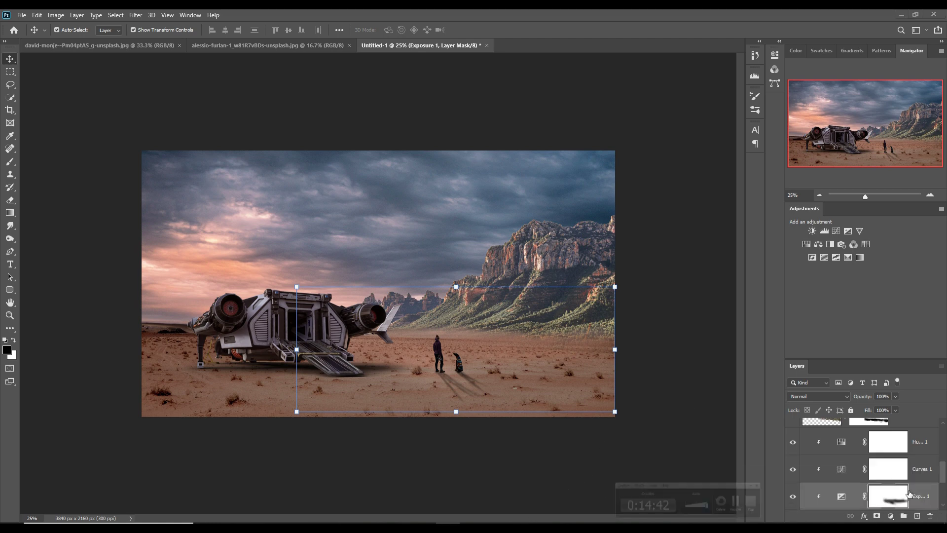
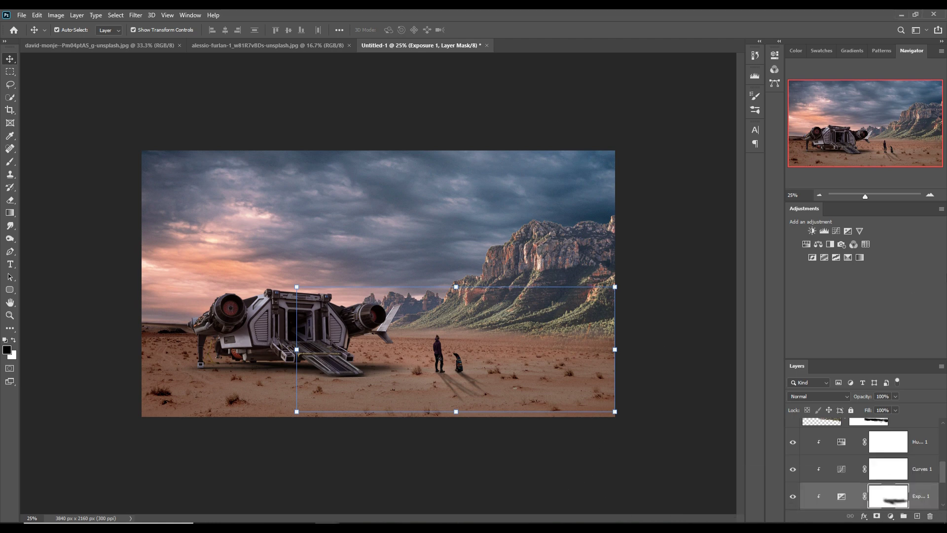
{"action": "left_click", "coordinate": [520, 258]}
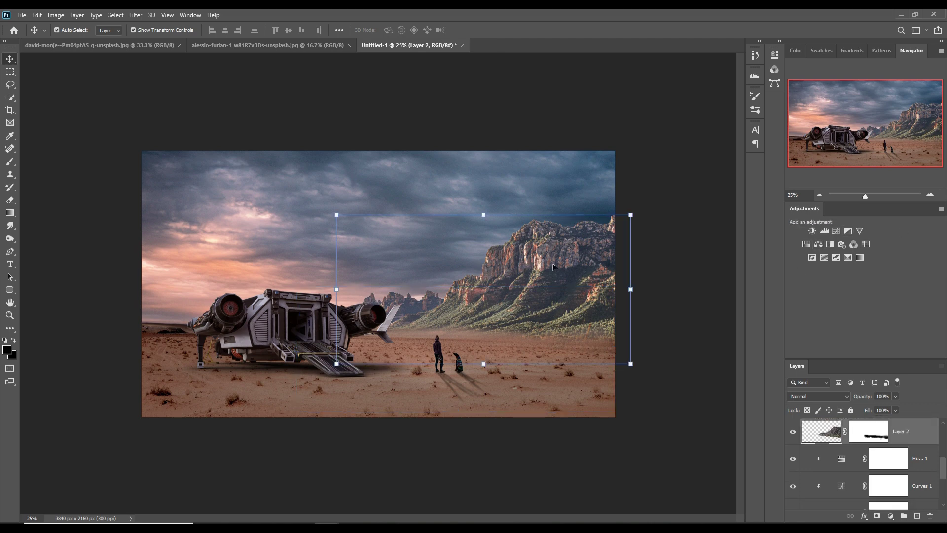
{"action": "left_click", "coordinate": [891, 516]}
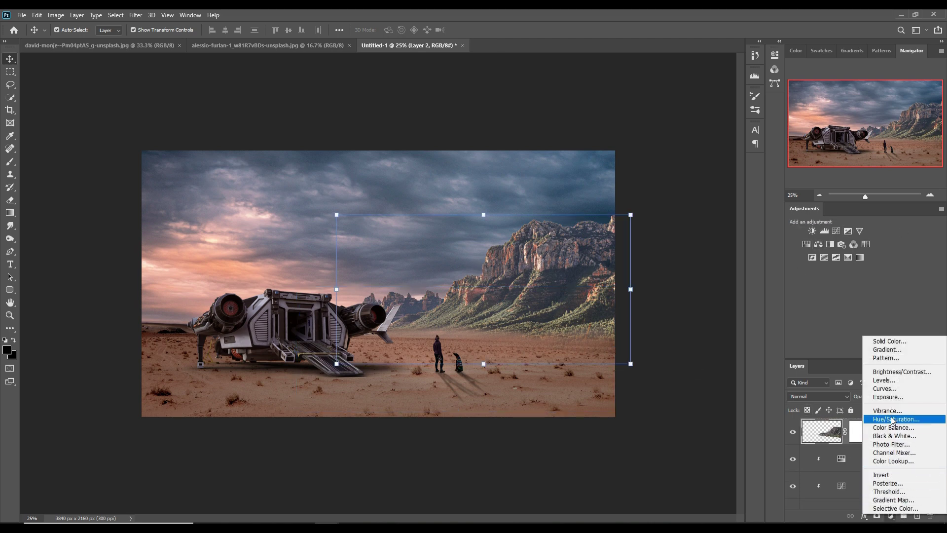
{"action": "left_click", "coordinate": [888, 389]}
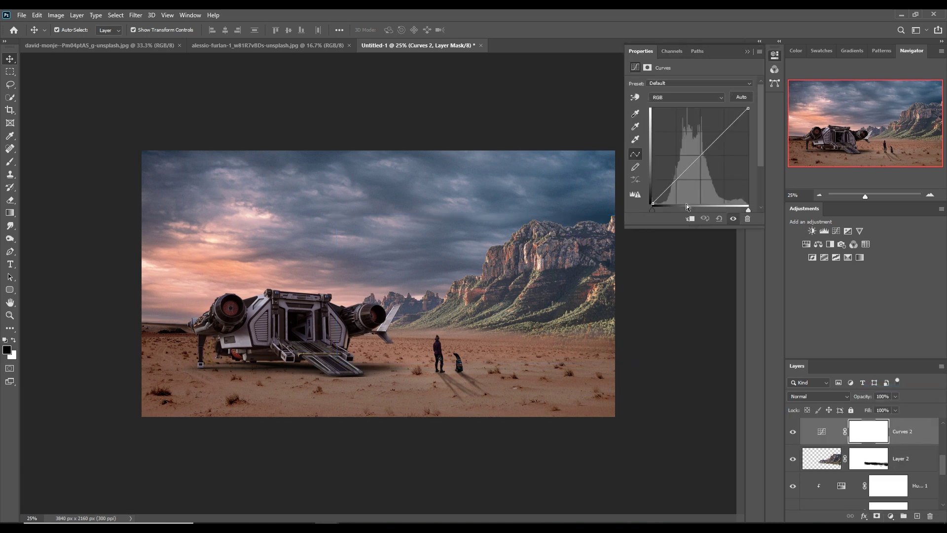
{"action": "left_click", "coordinate": [690, 219]}
{"action": "left_click_drag", "start_coordinate": [707, 159], "coordinate": [689, 181]}
{"action": "left_click_drag", "start_coordinate": [732, 141], "coordinate": [726, 134]}
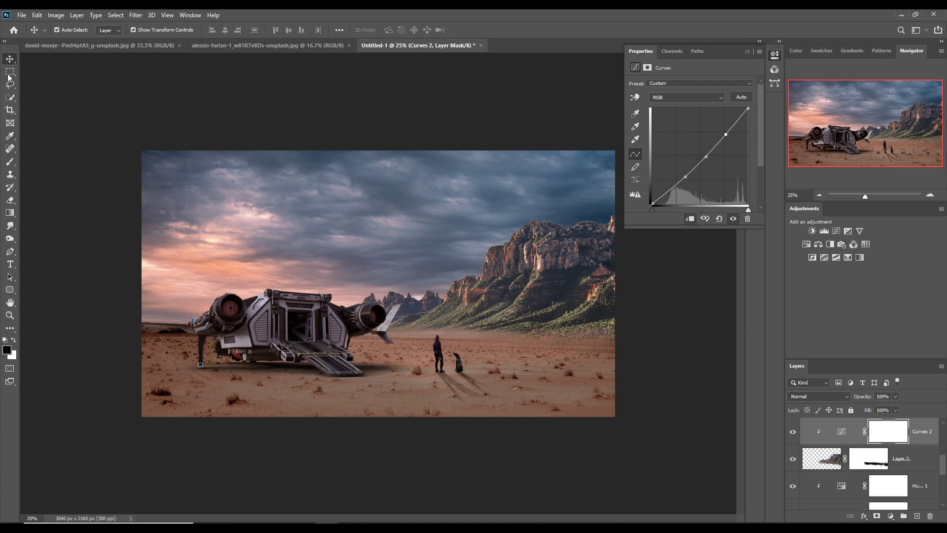
- Add a Levels adjustment clipped to the sand layer, directly above it, and set the input black level to 67
{"action": "left_click", "coordinate": [344, 388]}
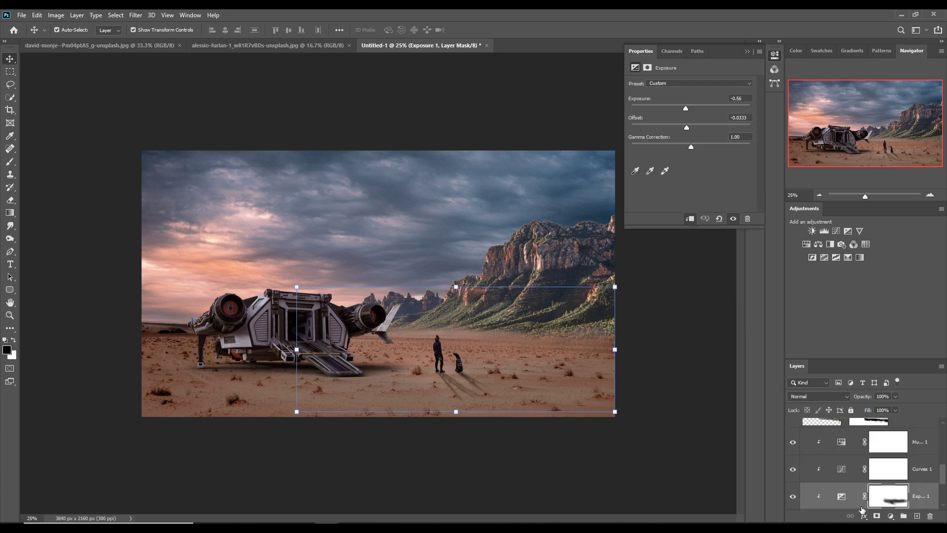
{"action": "scroll", "coordinate": [877, 493], "scroll_direction": "down", "scroll_amount": 1}
{"action": "left_click", "coordinate": [829, 499]}
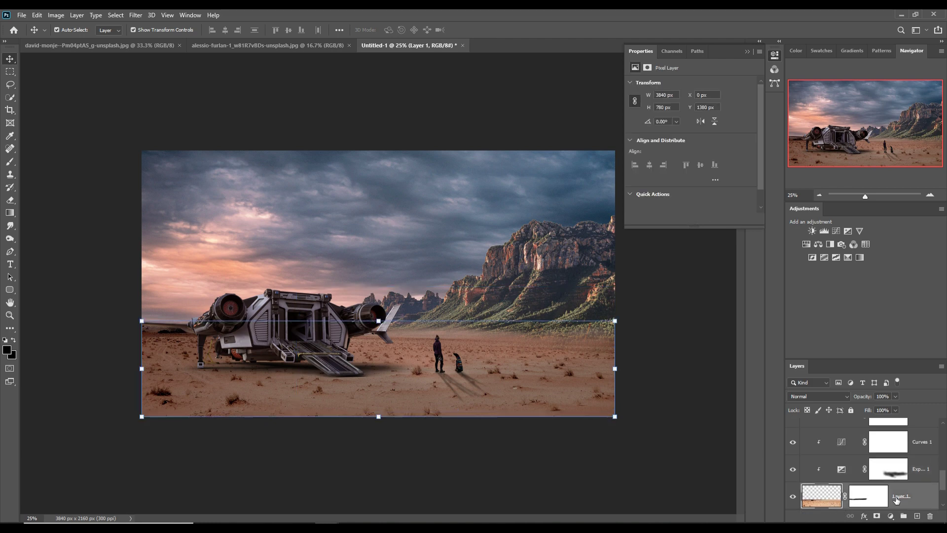
{"action": "left_click", "coordinate": [891, 517]}
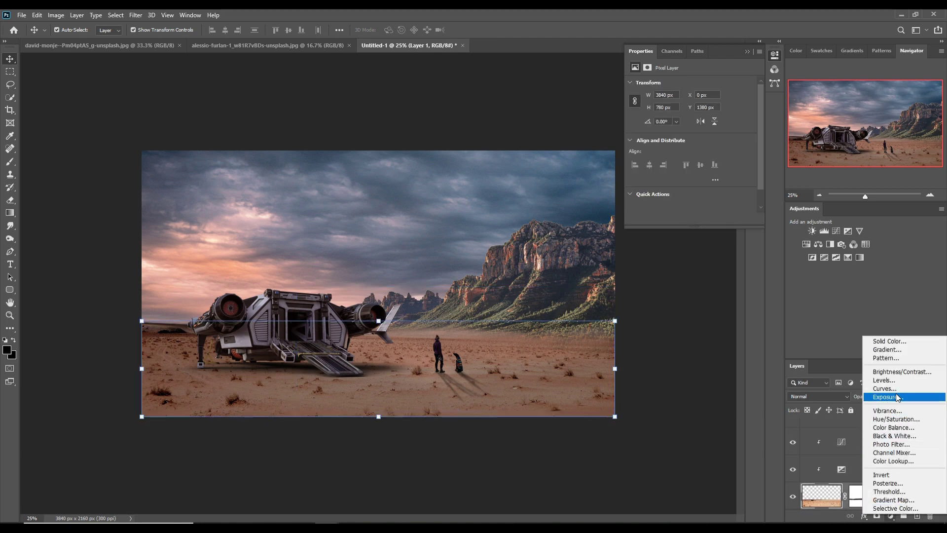
{"action": "left_click", "coordinate": [882, 381]}
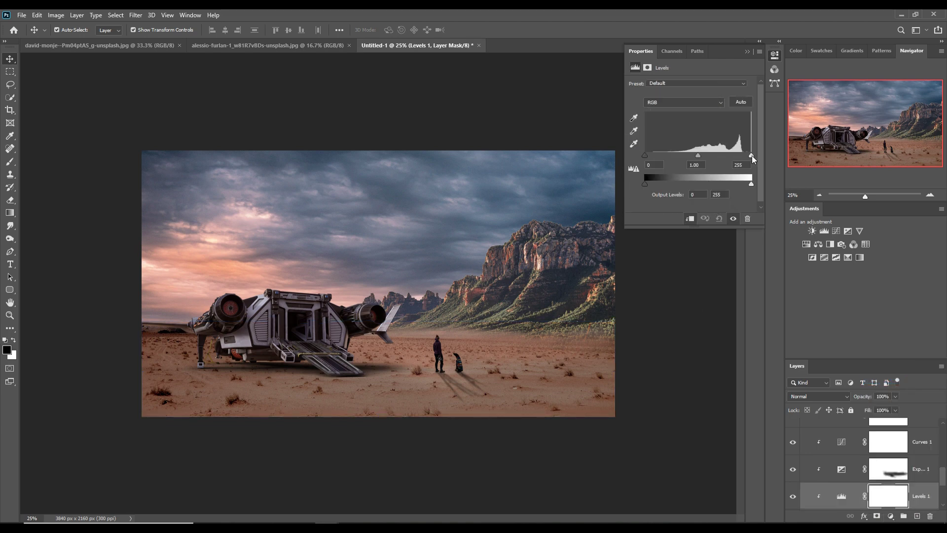
{"action": "left_click_drag", "start_coordinate": [751, 155], "coordinate": [750, 156]}
{"action": "left_click_drag", "start_coordinate": [646, 156], "coordinate": [673, 150]}
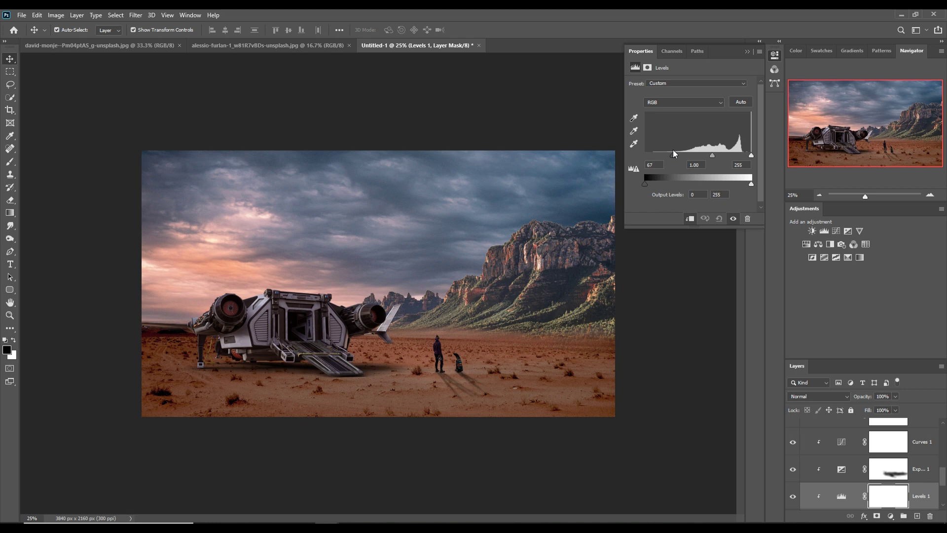
{"action": "left_click", "coordinate": [747, 51]}
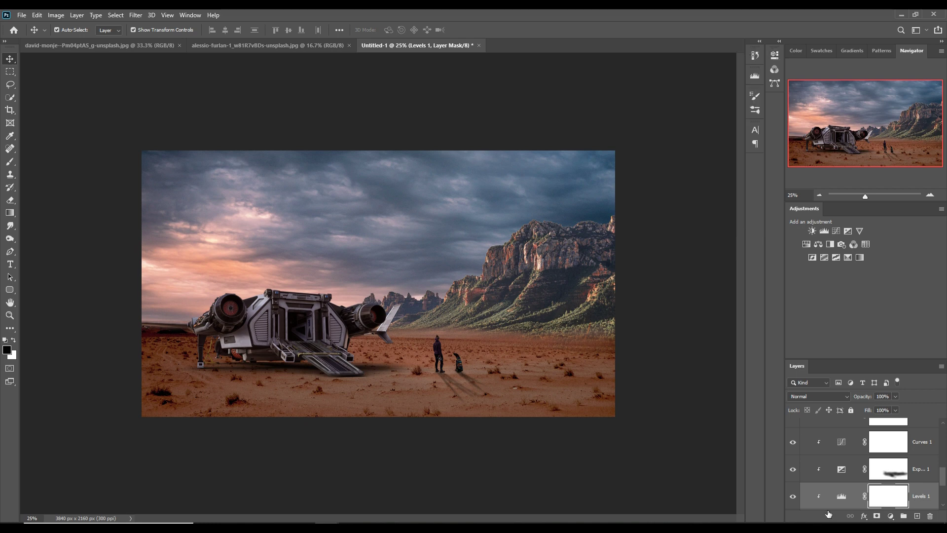
- Set the sand's existing Hue/Saturation adjustment to hue -5, saturation -43 and lightness -2
{"action": "left_click", "coordinate": [846, 475]}
{"action": "double_click", "coordinate": [844, 471]}
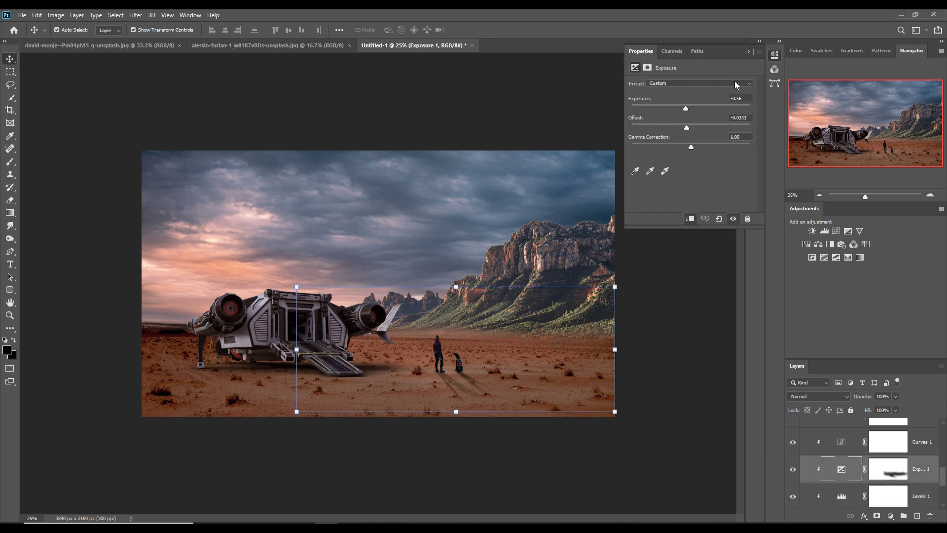
{"action": "left_click", "coordinate": [747, 52]}
{"action": "scroll", "coordinate": [839, 476], "scroll_direction": "up", "scroll_amount": 1}
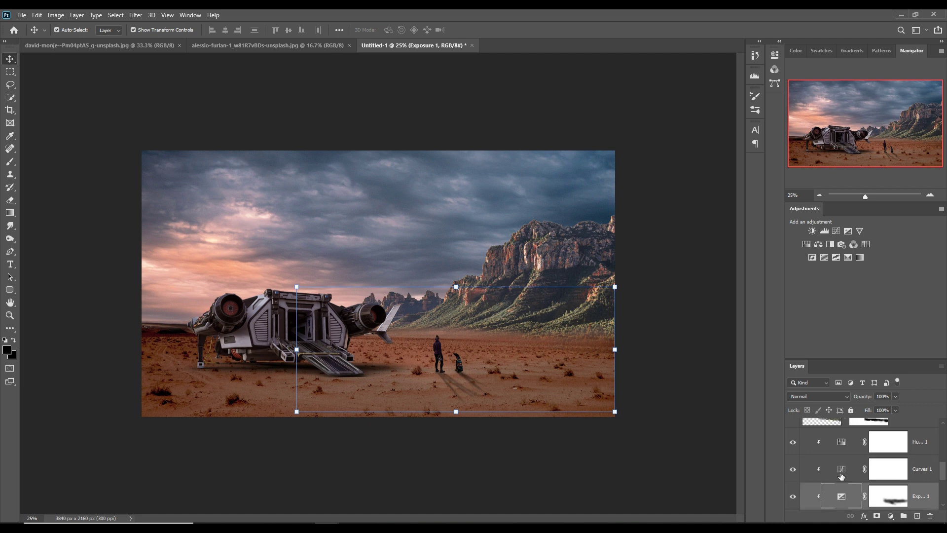
{"action": "double_click", "coordinate": [842, 444]}
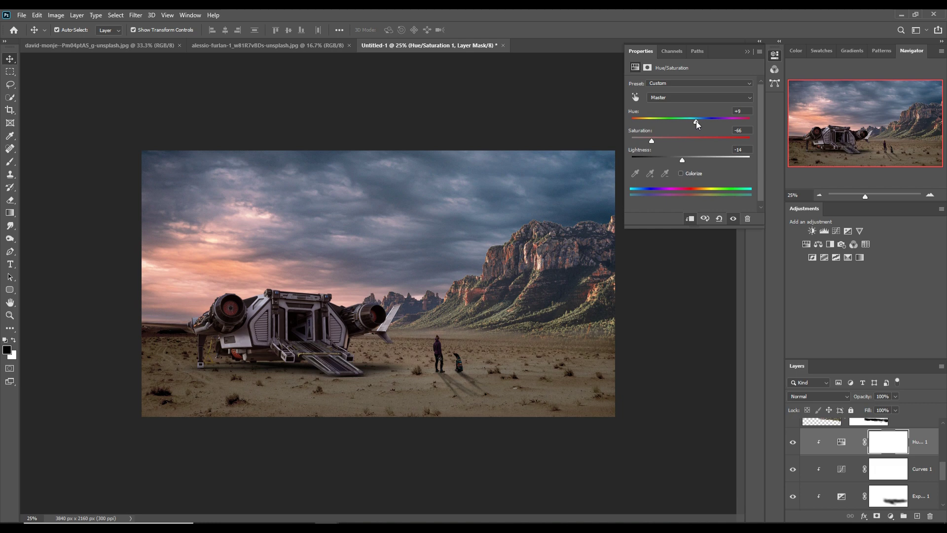
{"action": "mouse_move", "coordinate": [697, 120]}
{"action": "left_mouse_down"}
{"action": "mouse_move", "coordinate": [765, 114]}
{"action": "mouse_move", "coordinate": [614, 115]}
{"action": "mouse_move", "coordinate": [687, 112]}
{"action": "left_mouse_up"}
{"action": "left_click_drag", "start_coordinate": [683, 163], "coordinate": [689, 163]}
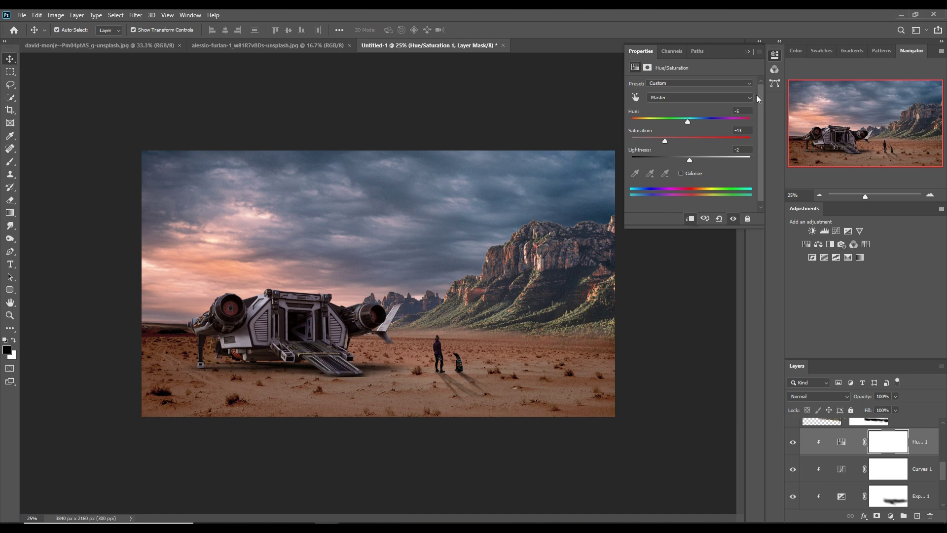
{"action": "left_click", "coordinate": [748, 51]}
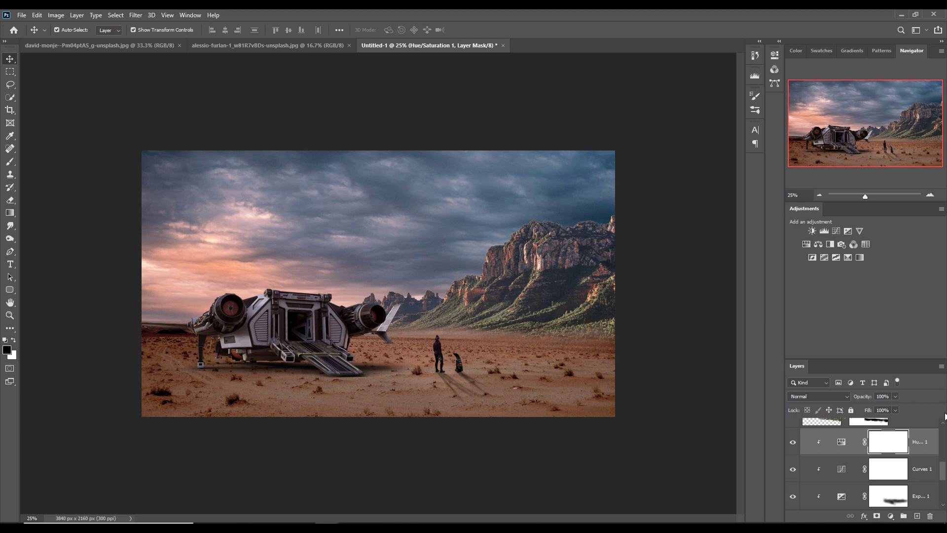
- Lower the Red channel curve in the sand's existing Curves adjustment, shaping both its darker and brighter tones
{"action": "double_click", "coordinate": [847, 475]}
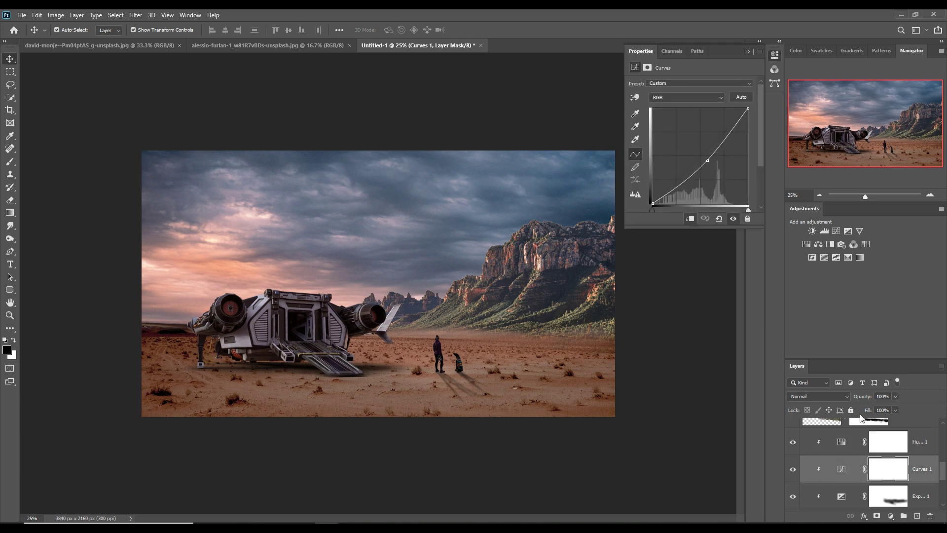
{"action": "left_click", "coordinate": [688, 97]}
{"action": "left_click", "coordinate": [679, 114]}
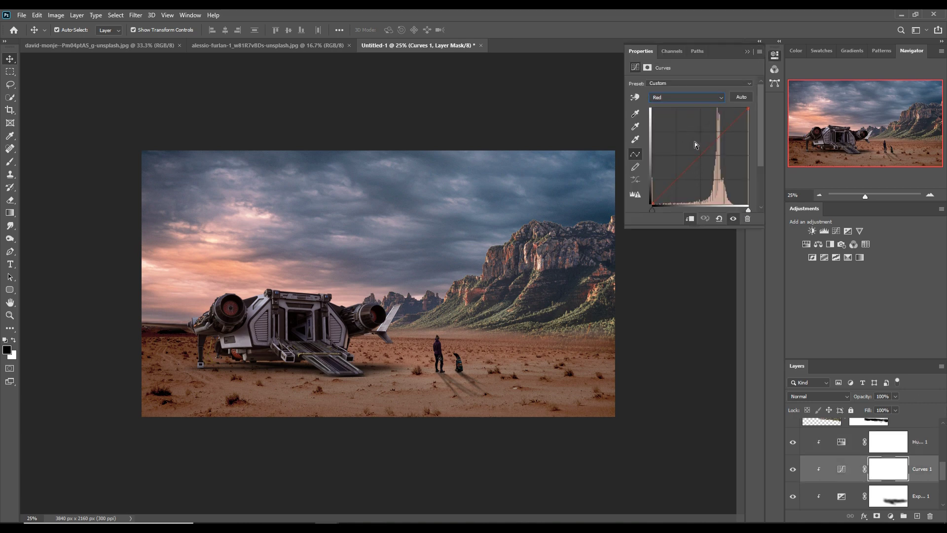
{"action": "left_click", "coordinate": [700, 158]}
{"action": "left_click_drag", "start_coordinate": [703, 160], "coordinate": [728, 138]}
{"action": "left_click_drag", "start_coordinate": [700, 180], "coordinate": [691, 177]}
{"action": "left_click", "coordinate": [748, 52]}
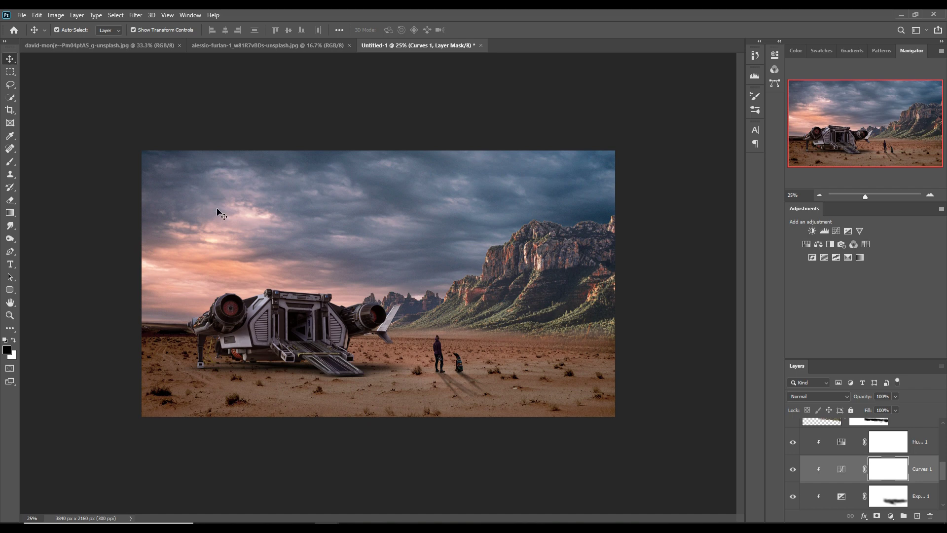
- Add a new layer above the cliffs' Curves adjustment, clip it to the cliffs and set its blend mode to Linear Dodge (Add)
{"action": "left_click", "coordinate": [353, 217]}
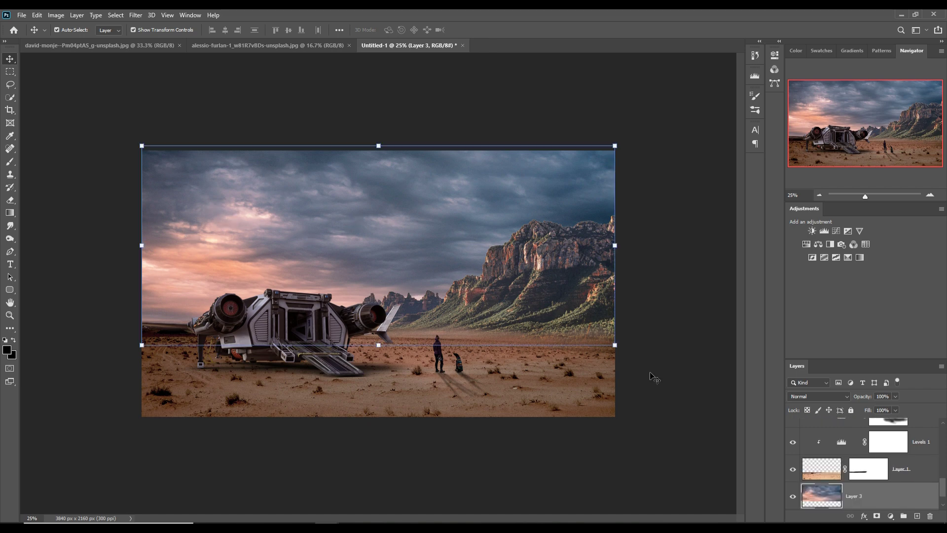
{"action": "left_click", "coordinate": [541, 268]}
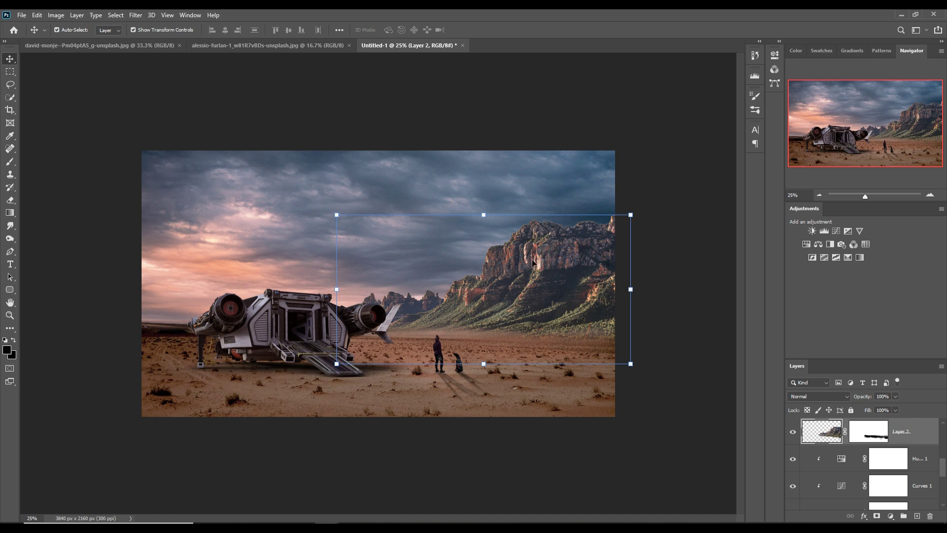
{"action": "scroll", "coordinate": [914, 439], "scroll_direction": "up", "scroll_amount": 2}
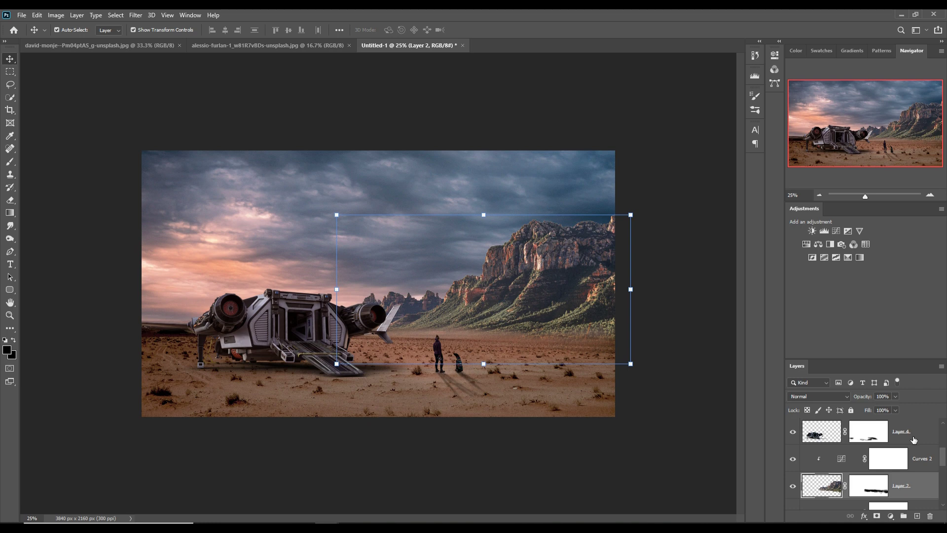
{"action": "left_click", "coordinate": [919, 466]}
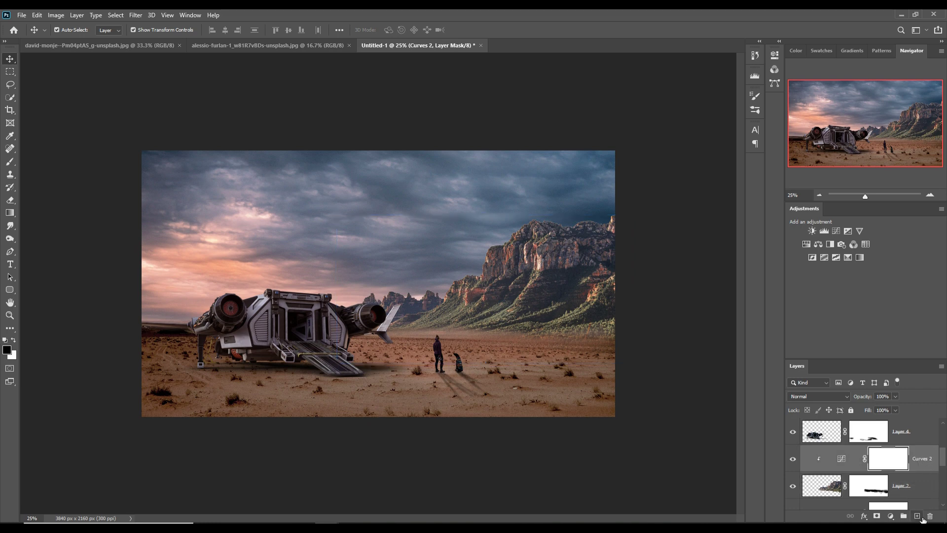
{"action": "left_click", "coordinate": [917, 517]}
{"action": "right_click", "coordinate": [883, 460]}
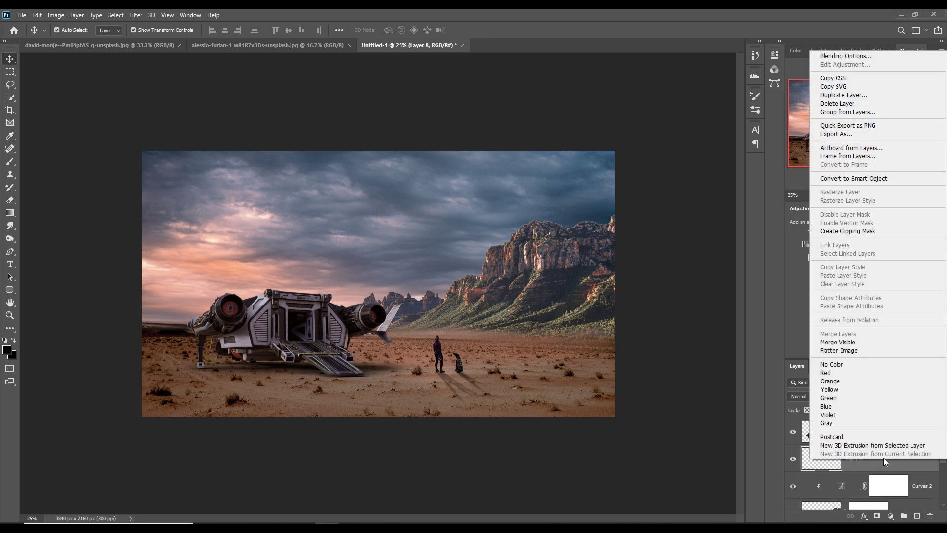
{"action": "left_click", "coordinate": [841, 230]}
{"action": "left_click", "coordinate": [823, 398]}
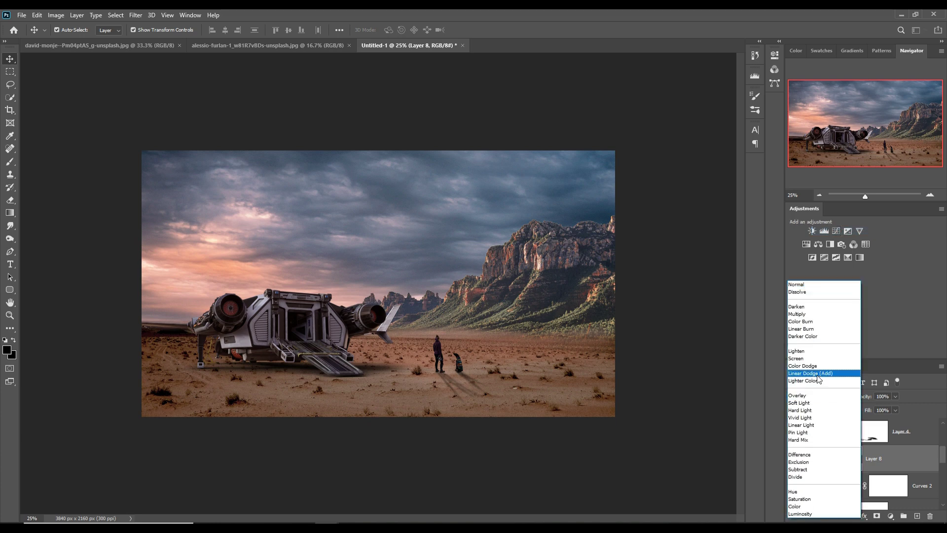
{"action": "left_click", "coordinate": [818, 374]}
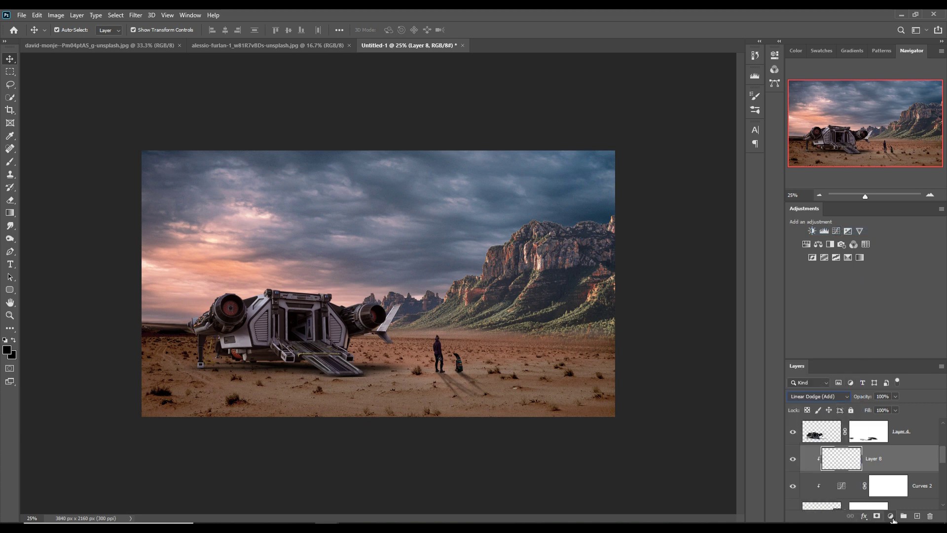
- Turn the clipped Linear Dodge layer above the cliffs into a Solid Color fill in orange fb6b02
{"action": "left_click", "coordinate": [892, 516]}
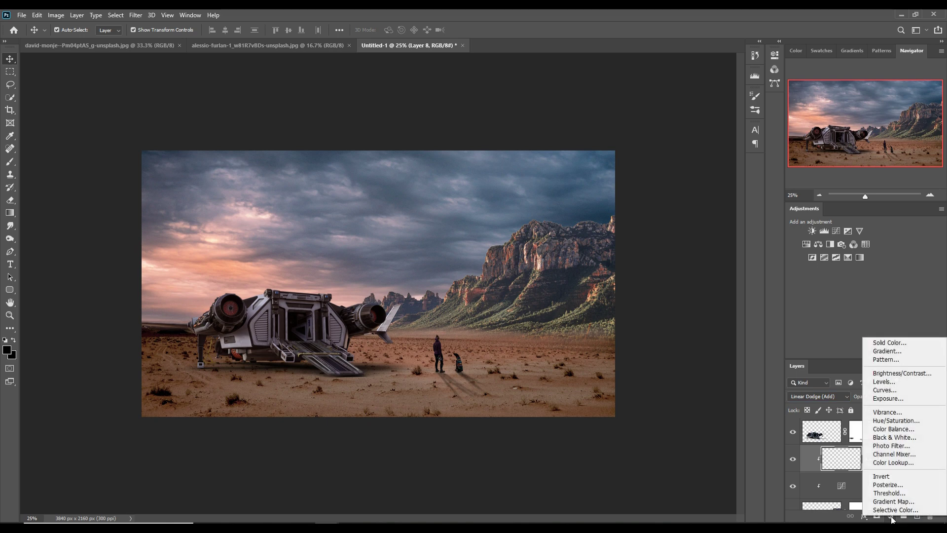
{"action": "left_click", "coordinate": [880, 341]}
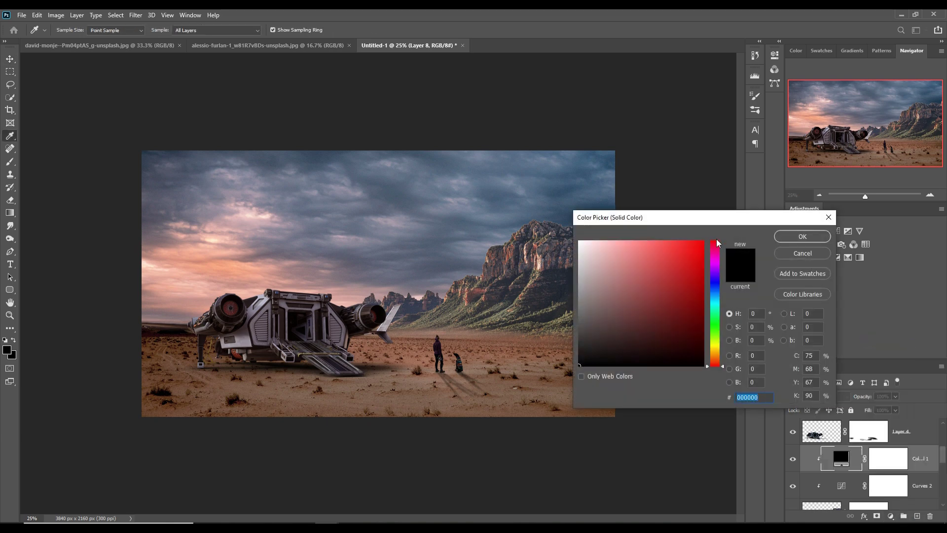
{"action": "left_click", "coordinate": [705, 245]}
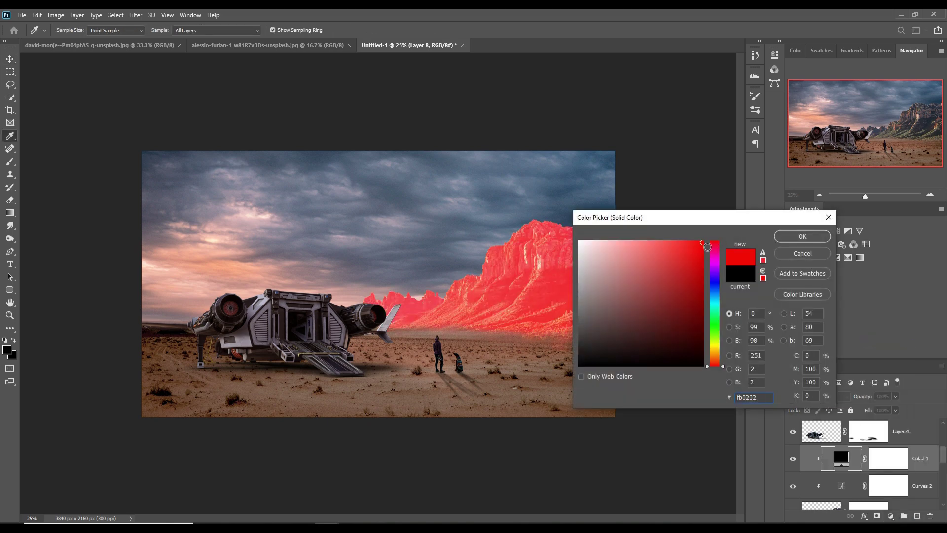
{"action": "left_click", "coordinate": [723, 364]}
{"action": "left_click_drag", "start_coordinate": [724, 364], "coordinate": [724, 357]}
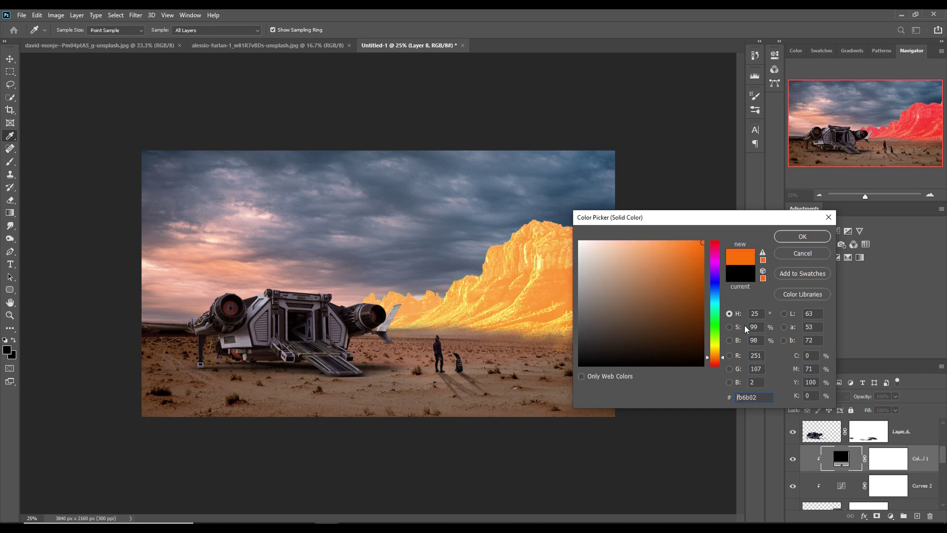
{"action": "left_click", "coordinate": [802, 239]}
- Split the underlying layer's black Blend If slider to 0 / 121 in the orange fill's blending options
{"action": "right_click", "coordinate": [843, 457]}
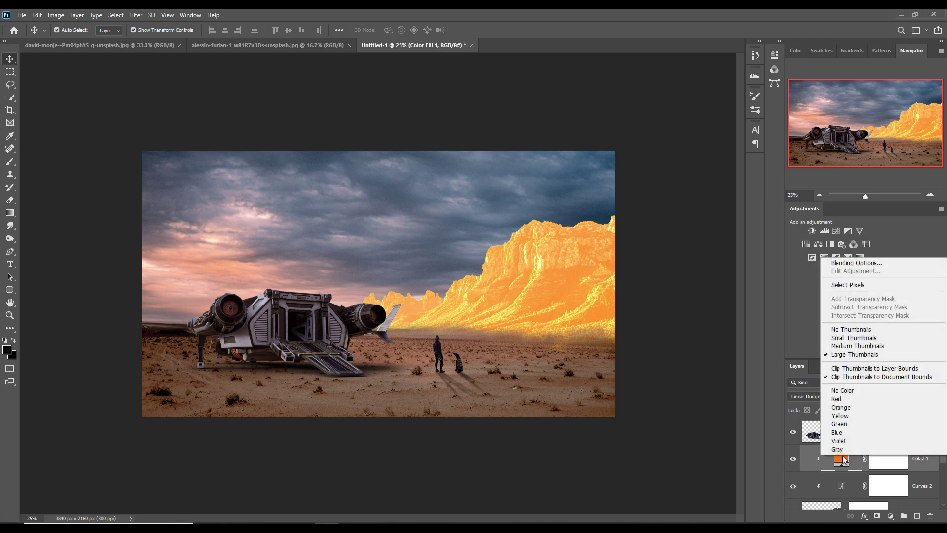
{"action": "left_click", "coordinate": [847, 263]}
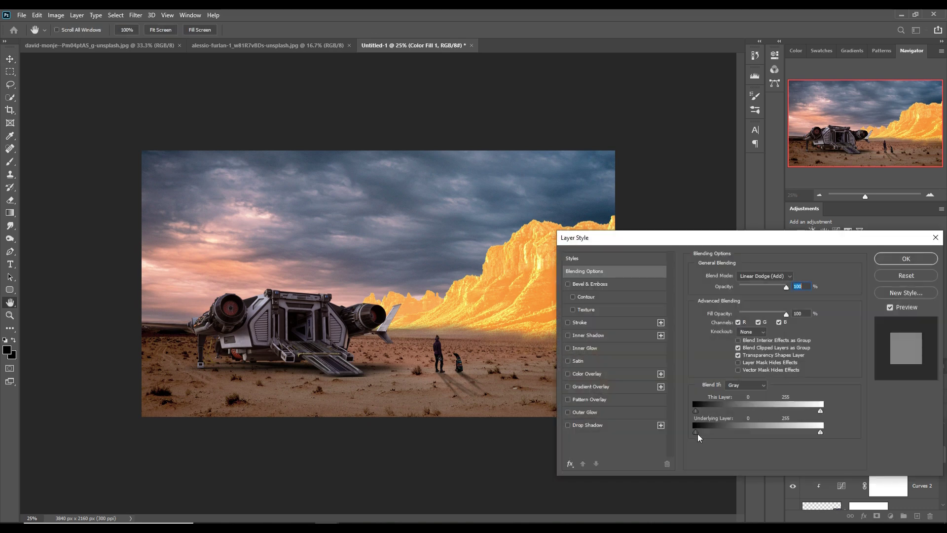
{"action": "left_click_drag", "start_coordinate": [696, 433], "coordinate": [755, 433]}
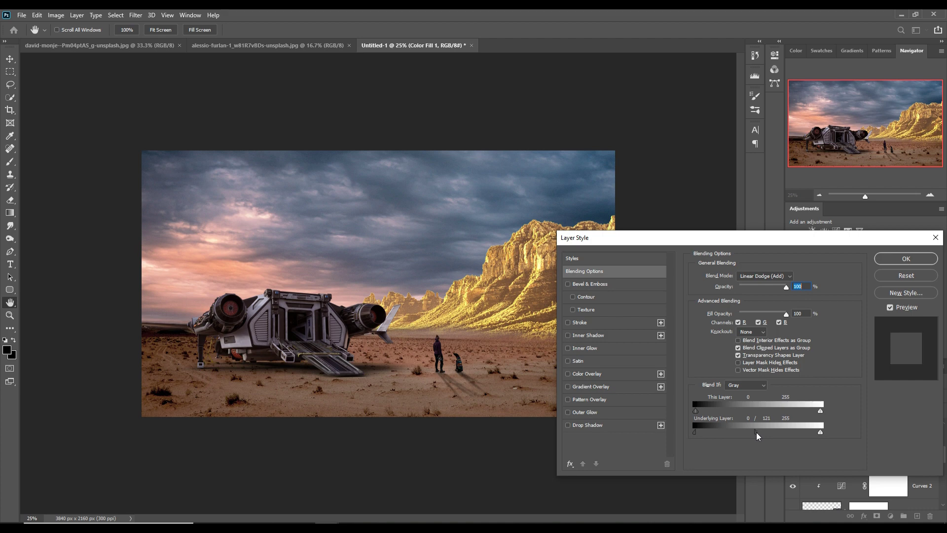
{"action": "left_click", "coordinate": [906, 259]}
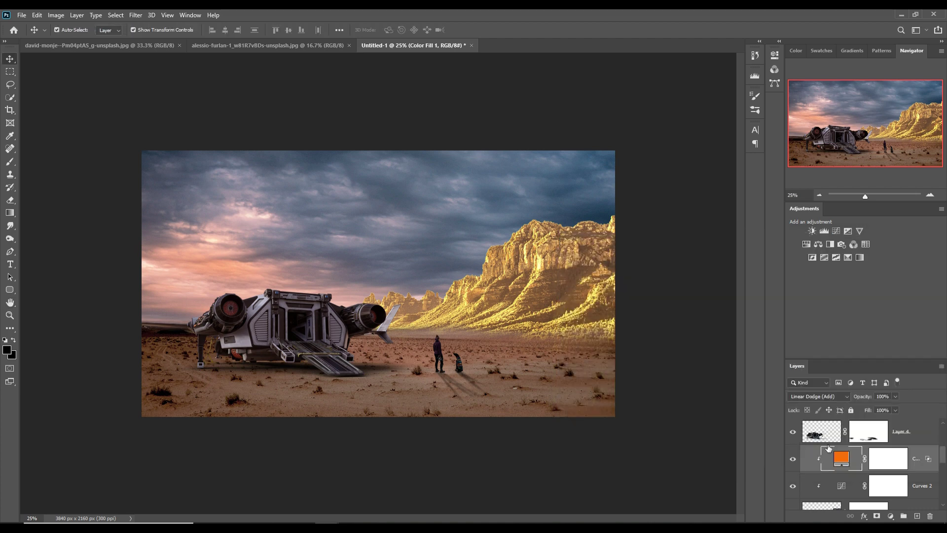
- Change the cliffs' orange fill colour to fd7b3b
{"action": "double_click", "coordinate": [844, 458]}
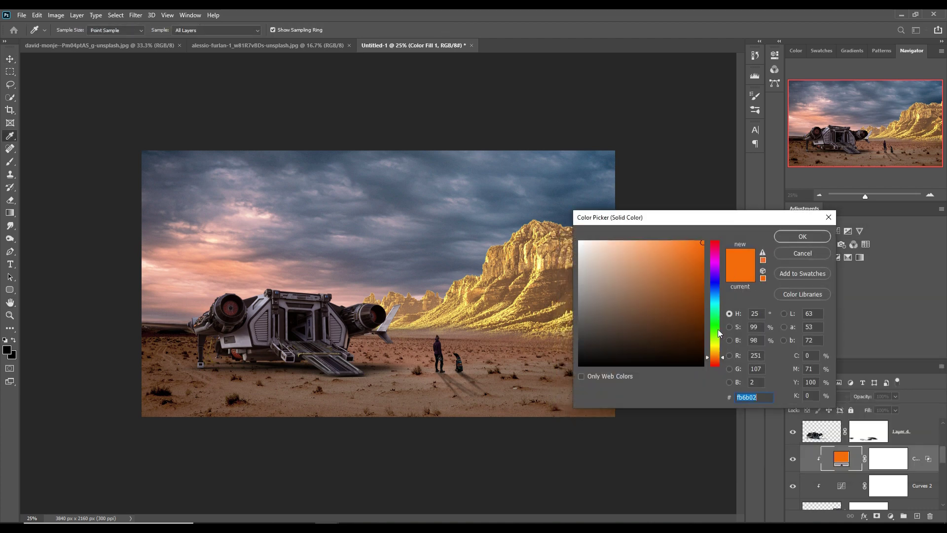
{"action": "left_click", "coordinate": [659, 244]}
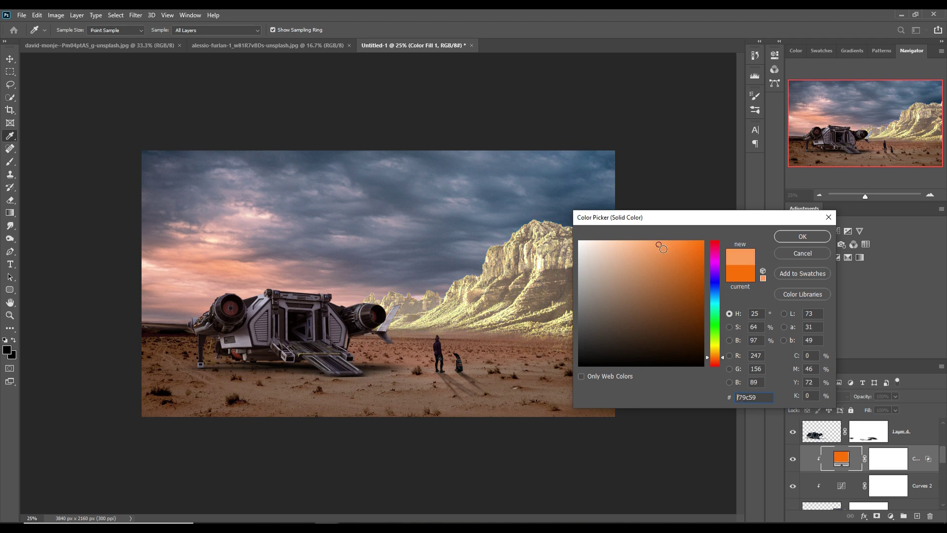
{"action": "left_click_drag", "start_coordinate": [672, 247], "coordinate": [680, 246]}
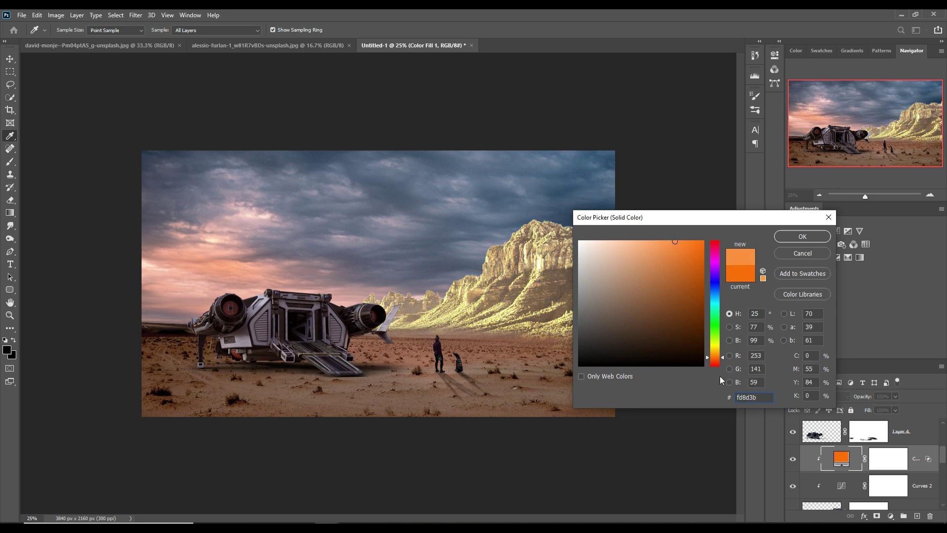
{"action": "left_click_drag", "start_coordinate": [724, 357], "coordinate": [723, 359]}
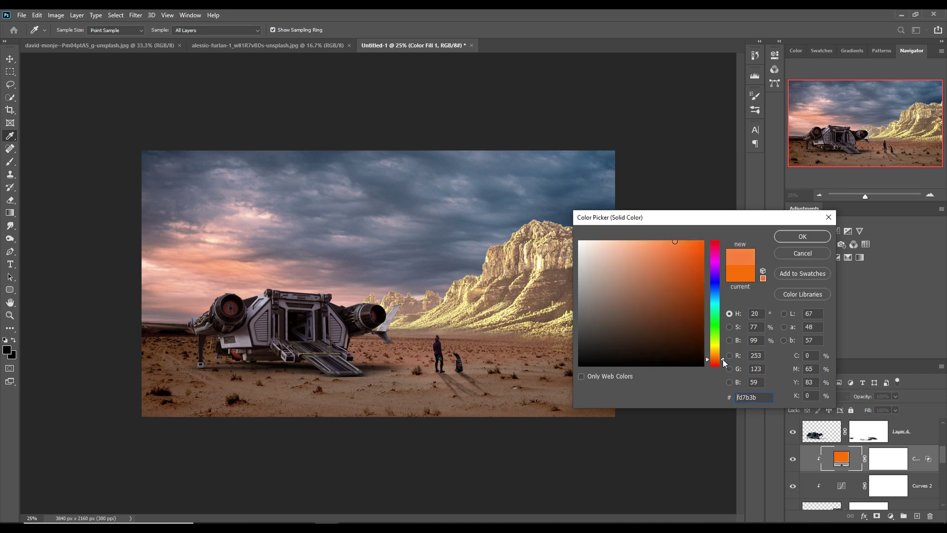
{"action": "left_click", "coordinate": [790, 238]}
- Invert the mask of the cliffs' orange fill to black, with the Brush tool active
{"action": "left_click", "coordinate": [899, 459]}
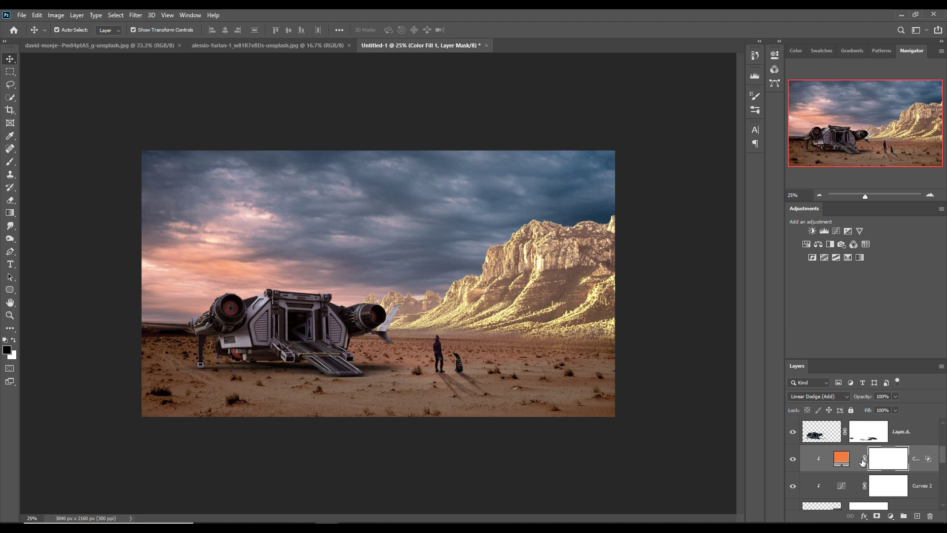
{"action": "left_click", "coordinate": [10, 162]}
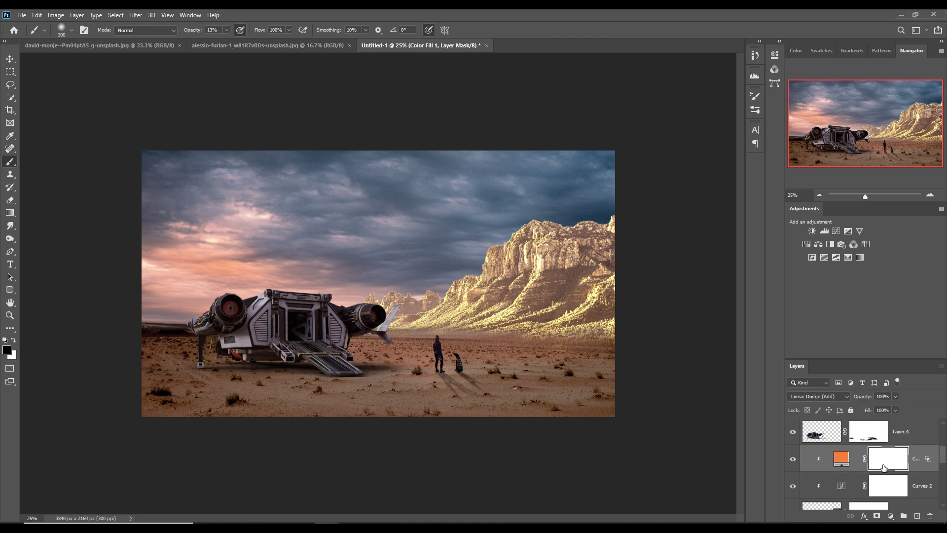
{"action": "left_click_drag", "start_coordinate": [886, 468], "coordinate": [891, 471]}
{"action": "key", "text": "ctrl+i"}
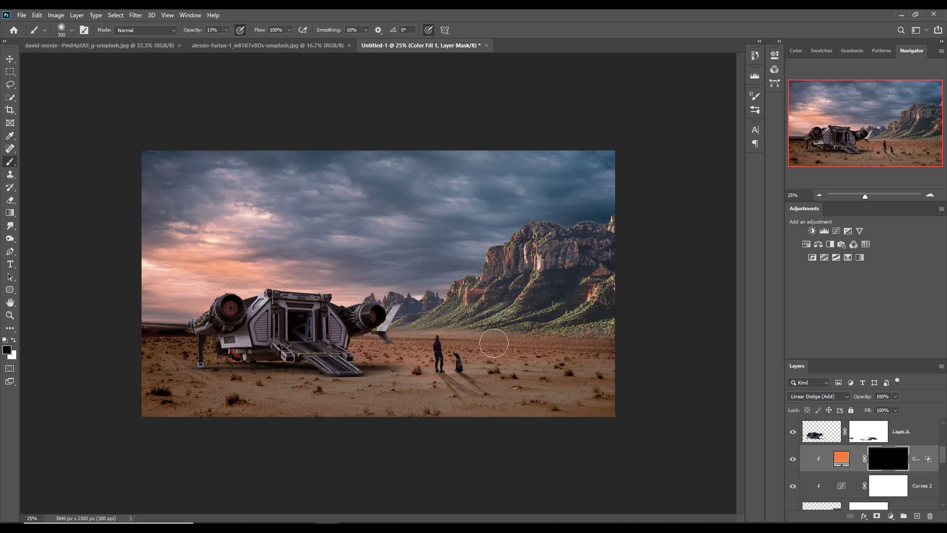
- Paint white on the orange fill's mask along the cliffs' ridge and slopes, raising the brush opacity to 51%
{"action": "left_click", "coordinate": [16, 340]}
{"action": "left_click_drag", "start_coordinate": [356, 306], "coordinate": [376, 304]}
{"action": "left_click", "coordinate": [227, 30]}
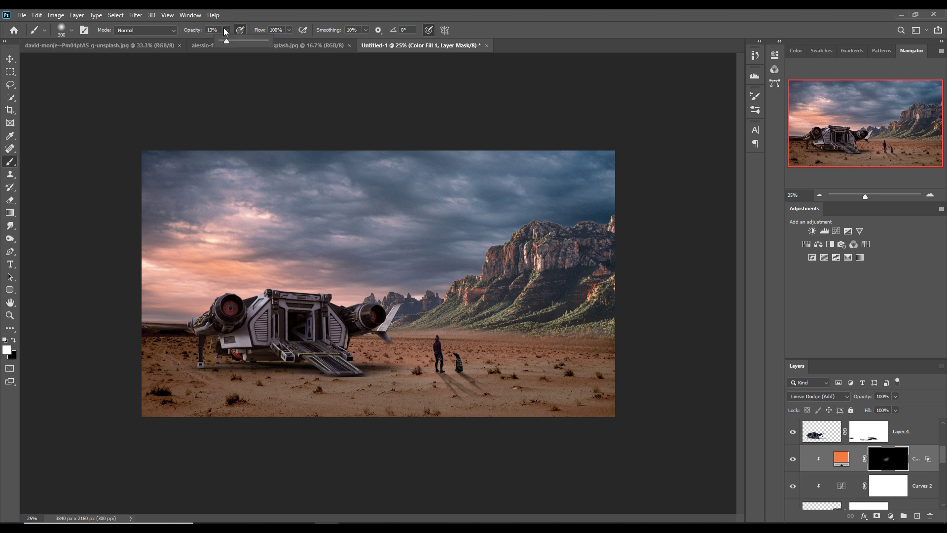
{"action": "left_click_drag", "start_coordinate": [226, 42], "coordinate": [245, 43]}
{"action": "mouse_move", "coordinate": [367, 323]}
{"action": "left_mouse_down"}
{"action": "mouse_move", "coordinate": [390, 308]}
{"action": "mouse_move", "coordinate": [459, 299]}
{"action": "left_mouse_up"}
{"action": "mouse_move", "coordinate": [505, 253]}
{"action": "left_mouse_down"}
{"action": "mouse_move", "coordinate": [532, 210]}
{"action": "mouse_move", "coordinate": [539, 232]}
{"action": "mouse_move", "coordinate": [439, 304]}
{"action": "mouse_move", "coordinate": [344, 300]}
{"action": "mouse_move", "coordinate": [375, 296]}
{"action": "mouse_move", "coordinate": [372, 331]}
{"action": "left_mouse_up"}
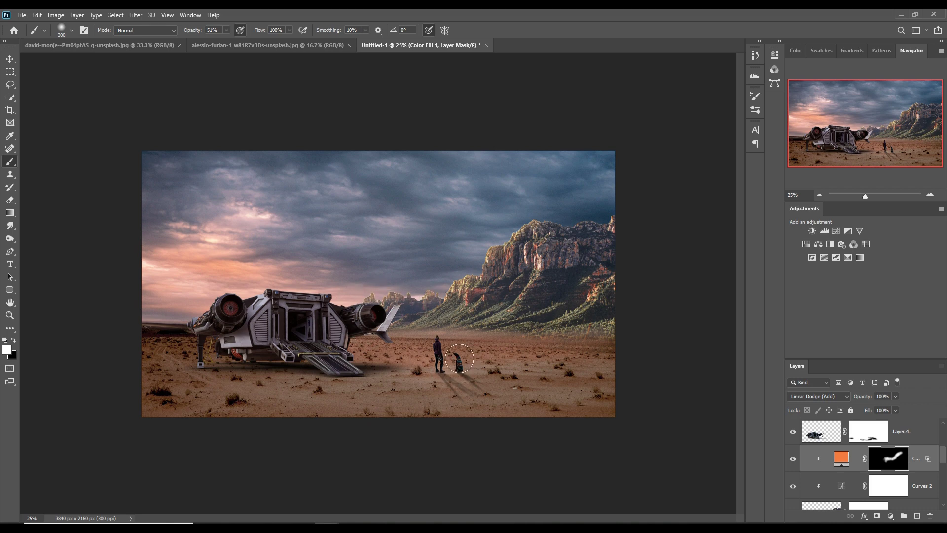
- Enlarge the brush to 1200 px at 14% opacity and paint a soft, wide area of light into the cliffs' orange fill mask
{"action": "key", "text": "bracketright"}
{"action": "key", "text": "bracketright"}
{"action": "key", "text": "bracketright"}
{"action": "key", "text": "bracketright"}
{"action": "key", "text": "bracketright"}
{"action": "key", "text": "bracketright"}
{"action": "key", "text": "bracketright"}
{"action": "key", "text": "bracketright"}
{"action": "key", "text": "bracketright"}
{"action": "left_click", "coordinate": [226, 30]}
{"action": "left_click_drag", "start_coordinate": [226, 41], "coordinate": [210, 41]}
{"action": "mouse_move", "coordinate": [503, 390]}
{"action": "left_mouse_down"}
{"action": "mouse_move", "coordinate": [550, 338]}
{"action": "mouse_move", "coordinate": [541, 360]}
{"action": "mouse_move", "coordinate": [451, 395]}
{"action": "mouse_move", "coordinate": [403, 380]}
{"action": "mouse_move", "coordinate": [443, 369]}
{"action": "mouse_move", "coordinate": [393, 392]}
{"action": "left_mouse_up"}
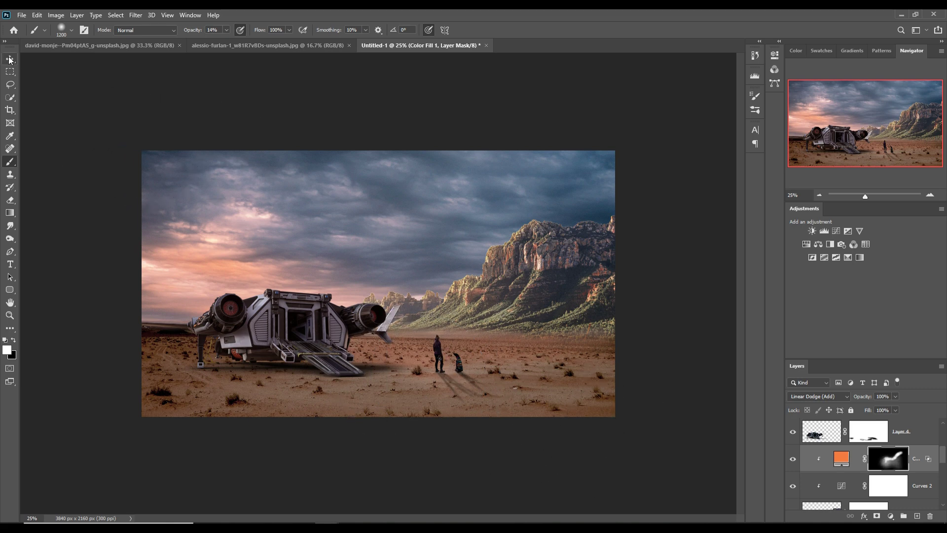
{"action": "key", "text": "v"}
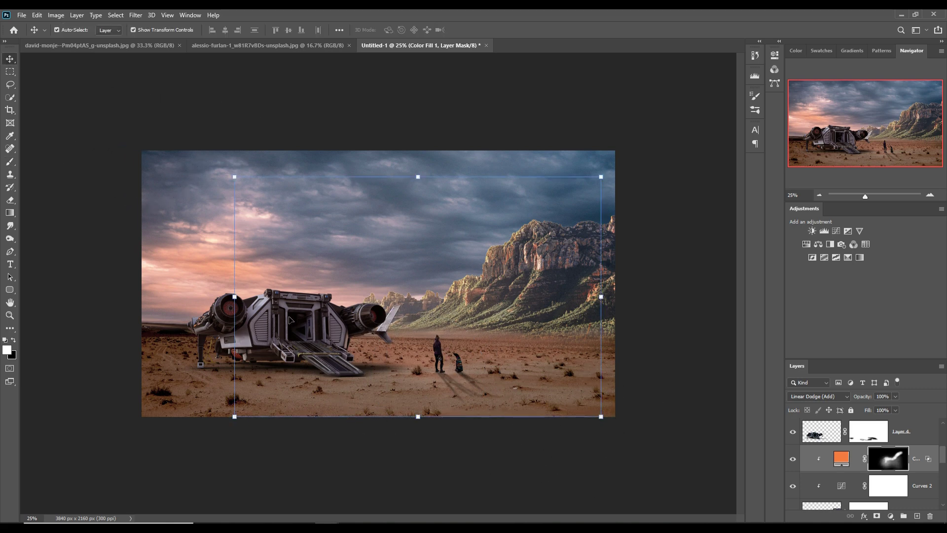
- Clip an orange Linear Dodge (Add) Solid Color fill to the spaceship and set its colour to fdb251
{"action": "left_click", "coordinate": [440, 355]}
{"action": "left_click", "coordinate": [273, 319]}
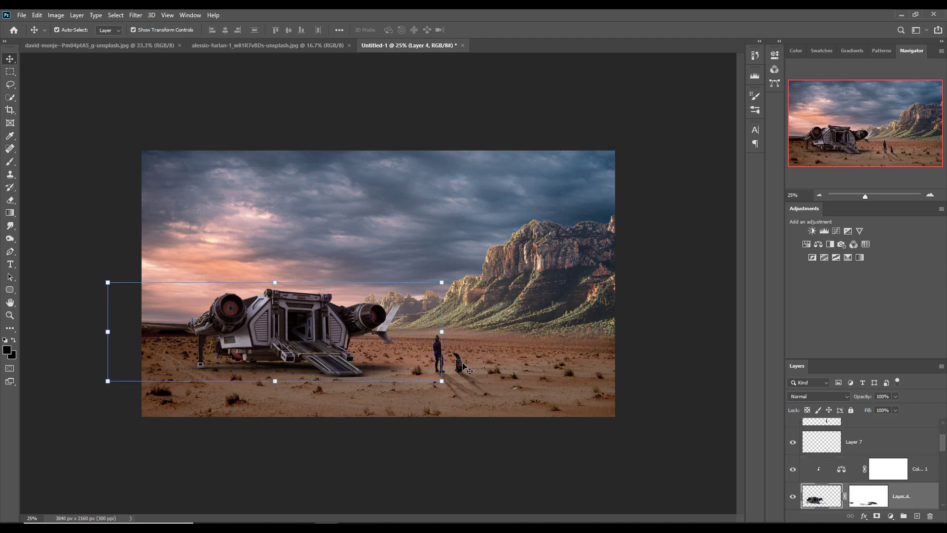
{"action": "double_click", "coordinate": [842, 468]}
{"action": "left_click", "coordinate": [805, 237]}
{"action": "double_click", "coordinate": [842, 469]}
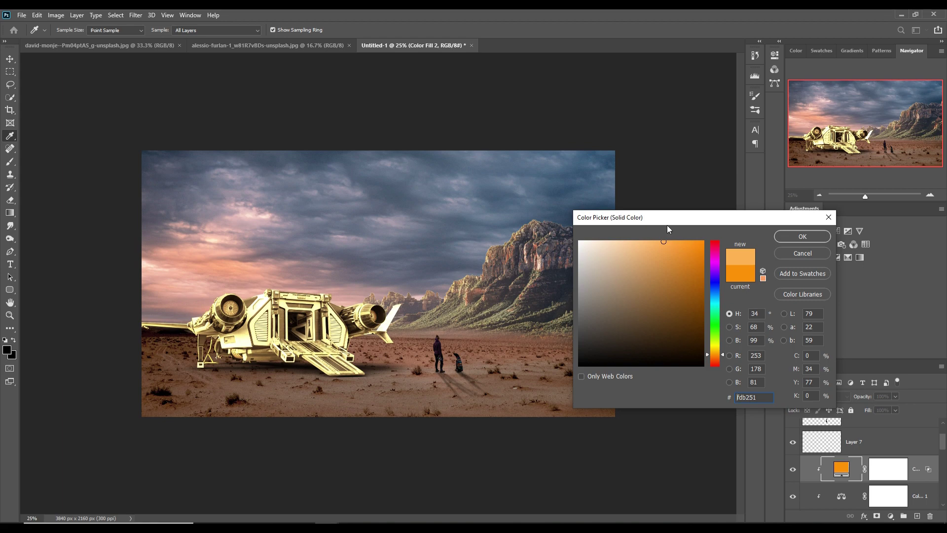
{"action": "left_click", "coordinate": [805, 237]}
- Invert the spaceship fill's mask and paint white along the ship's upper edges for warm rim light
{"action": "left_click", "coordinate": [888, 468]}
{"action": "key", "text": "ctrl+i"}
{"action": "key", "text": "b"}
{"action": "key", "text": "x"}
{"action": "left_click_drag", "start_coordinate": [187, 311], "coordinate": [408, 324]}
- Change the spaceship's light fill to a deeper, more saturated orange
{"action": "key", "text": "ctrl+j"}
{"action": "double_click", "coordinate": [841, 469]}
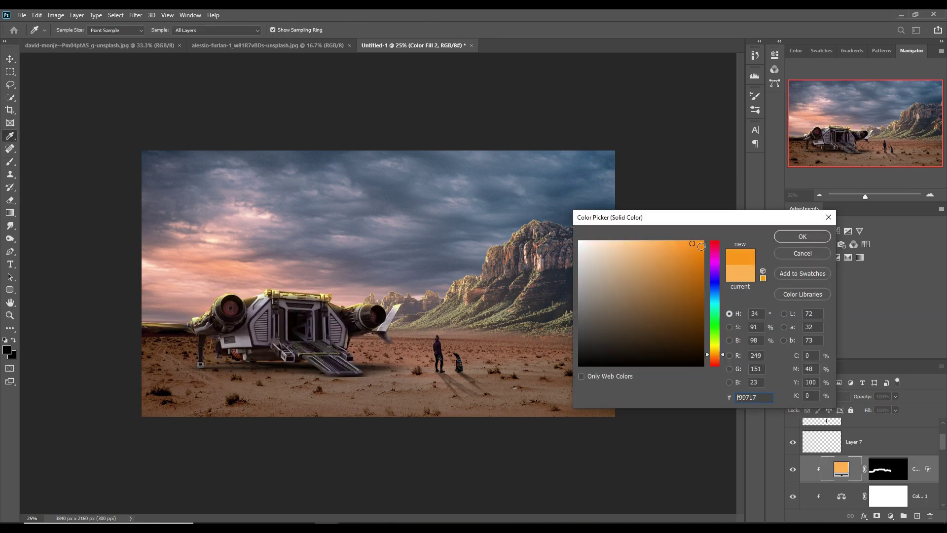
{"action": "left_click", "coordinate": [691, 257]}
{"action": "left_click", "coordinate": [804, 237]}
- Paint an orange glow inside both of the spaceship's engines
{"action": "key", "text": "alt+BackSpace"}
{"action": "key", "text": "ctrl+i"}
{"action": "left_click", "coordinate": [230, 309]}
{"action": "left_click", "coordinate": [378, 314]}
{"action": "key", "text": "ctrl+j"}
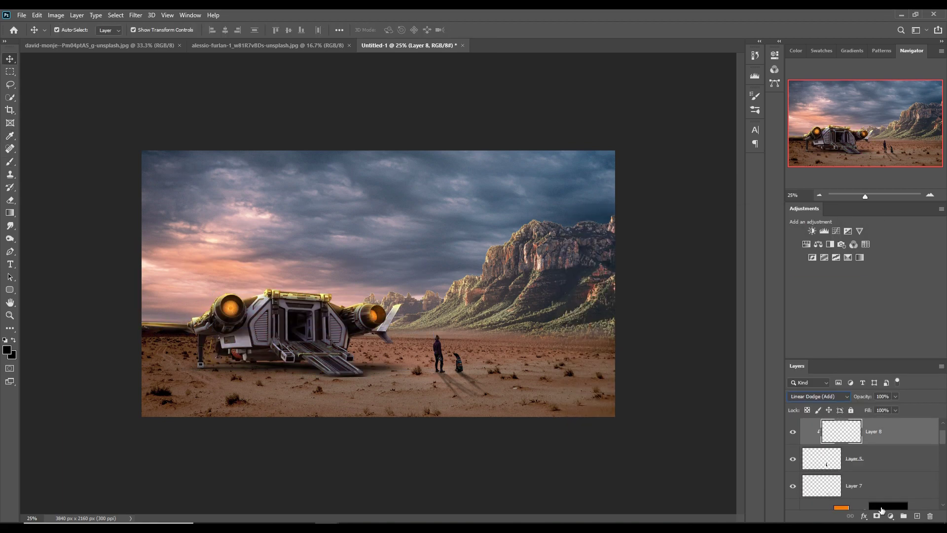
- Clip an orange Linear Dodge (Add) fill to the woman, black out its mask and paint rim light along her edge
{"action": "key", "text": "ctrl+shift+bracketright"}
{"action": "key", "text": "alt+BackSpace"}
{"action": "key", "text": "ctrl+i"}
{"action": "scroll", "coordinate": [403, 367], "scroll_direction": "up", "scroll_amount": 4}
{"action": "key", "text": "ctrl+j"}
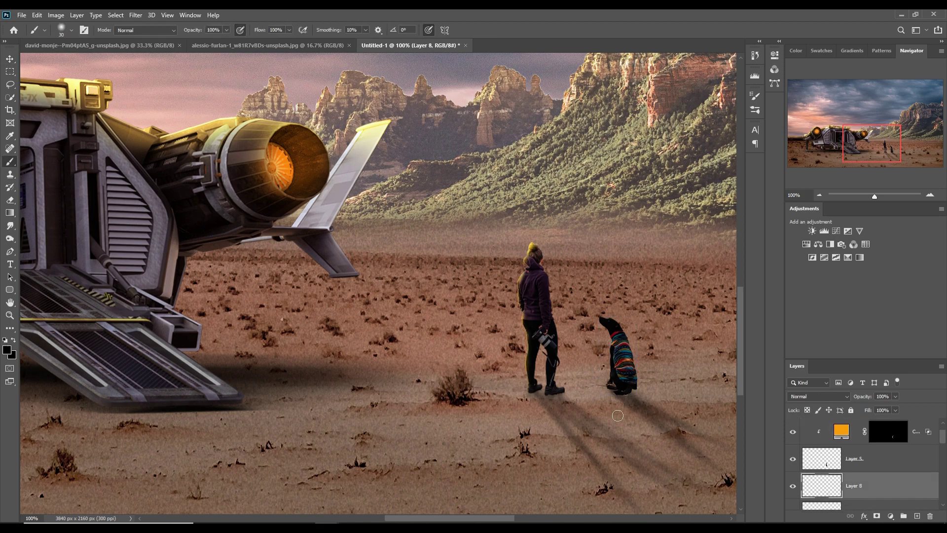
- Clip an orange Linear Dodge (Add) fill to the dog, black out its mask and paint rim light along its edge
{"action": "key", "text": "ctrl+shift+bracketright"}
{"action": "key", "text": "alt+BackSpace"}
{"action": "key", "text": "ctrl+i"}
{"action": "key", "text": "bracketright"}
{"action": "key", "text": "1"}
{"action": "key", "text": "5"}
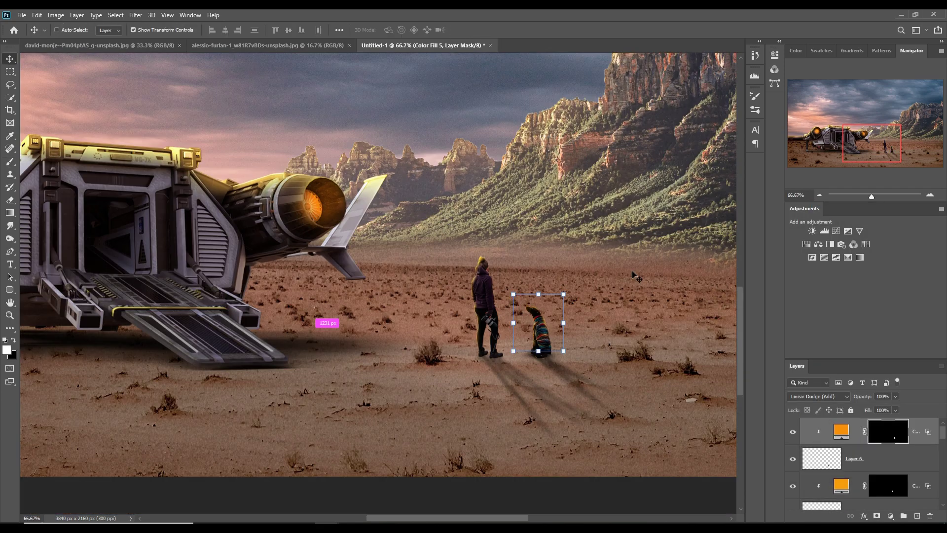
- Add a warm orange light over the sand, brushing it across the ground around the spaceship
{"action": "key", "text": "ctrl+minus"}
{"action": "left_click", "coordinate": [891, 516]}
{"action": "double_click", "coordinate": [814, 459]}
{"action": "left_click", "coordinate": [539, 245]}
{"action": "mouse_move", "coordinate": [377, 363]}
{"action": "left_mouse_down"}
{"action": "mouse_move", "coordinate": [592, 394]}
{"action": "mouse_move", "coordinate": [148, 375]}
{"action": "left_mouse_up"}
- Place a large planet in the sky behind the spaceship and mask its lower part so it fades into the clouds
{"action": "key", "text": "ctrl+v"}
{"action": "key", "text": "Return"}
{"action": "left_click", "coordinate": [877, 516]}
{"action": "key", "text": "bracketright"}
{"action": "key", "text": "bracketright"}
{"action": "key", "text": "bracketright"}
{"action": "left_click_drag", "start_coordinate": [346, 306], "coordinate": [409, 327]}
- Duplicate the planet, scale the copy down, place it behind the cliffs and soften its lower part with the mask
{"action": "key", "text": "ctrl+j"}
{"action": "key", "text": "ctrl+t"}
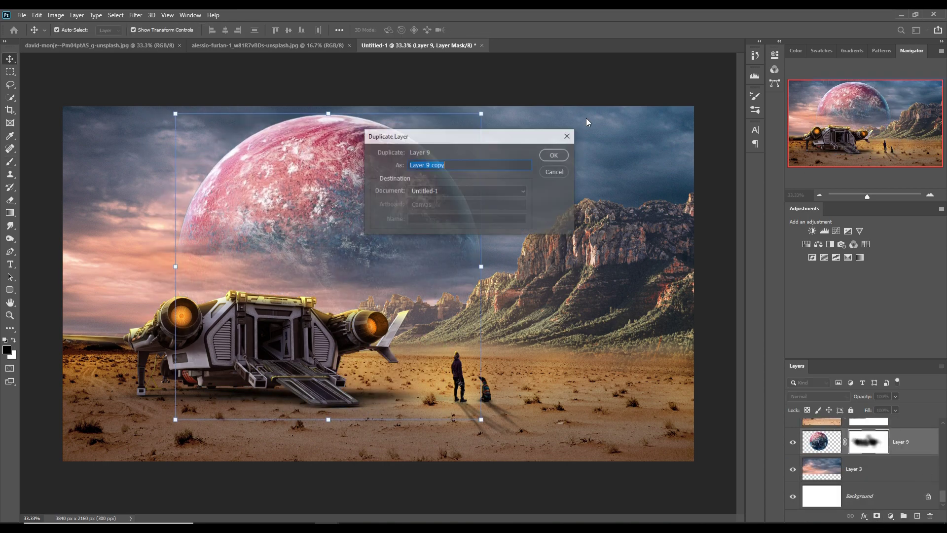
{"action": "left_click_drag", "start_coordinate": [346, 222], "coordinate": [553, 285]}
{"action": "key", "text": "Return"}
{"action": "left_click_drag", "start_coordinate": [567, 222], "coordinate": [651, 275]}
{"action": "key", "text": "v"}
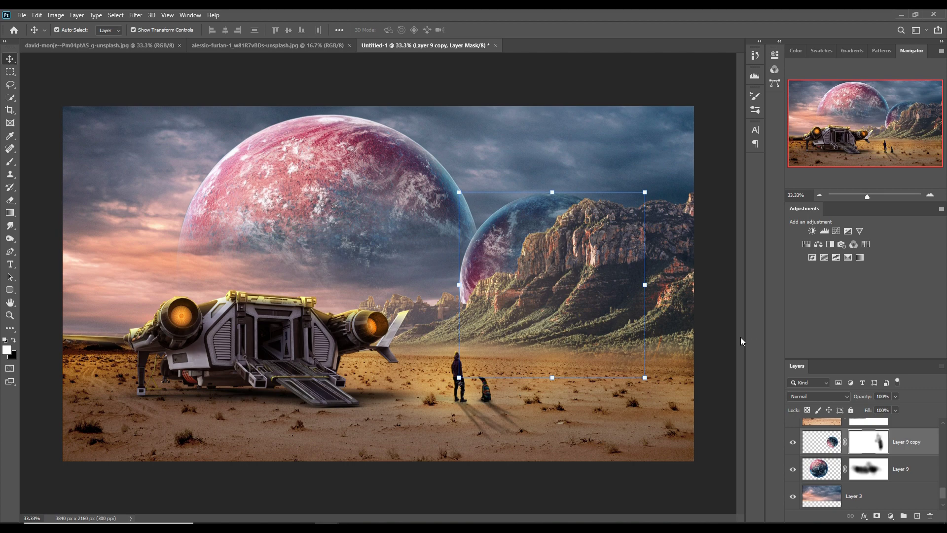
- Stamp all visible layers into a new layer at the top of the stack and convert it to a Smart Object
{"action": "scroll", "coordinate": [893, 471], "scroll_direction": "up", "scroll_amount": 10}
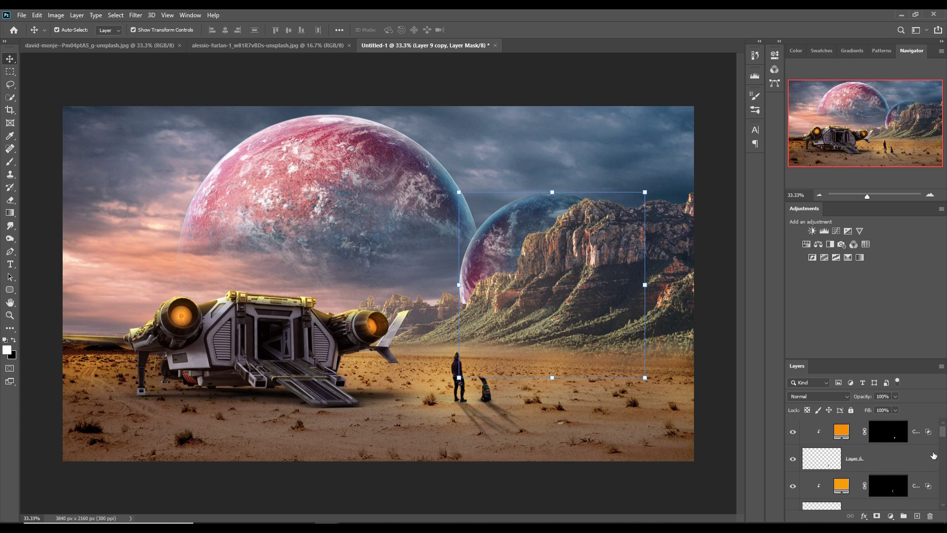
{"action": "left_click", "coordinate": [920, 434]}
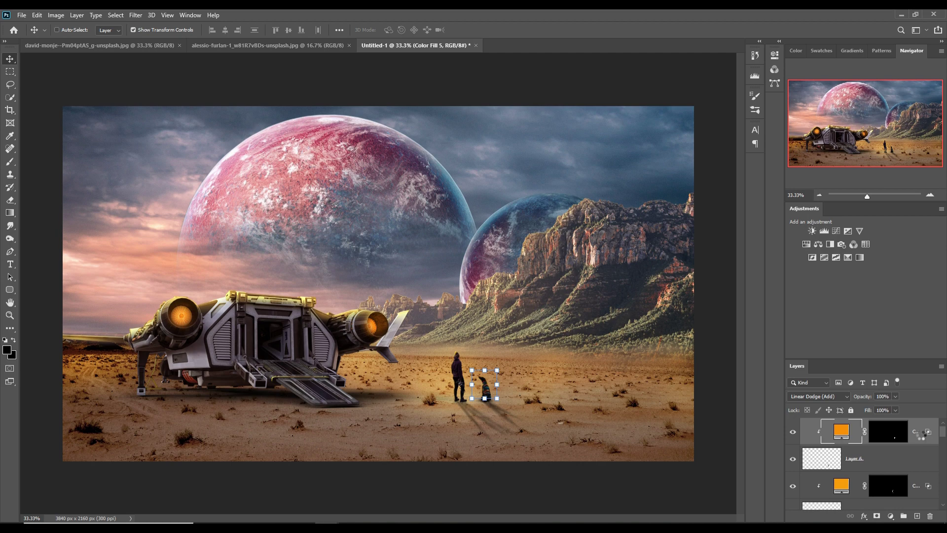
{"action": "key", "text": "ctrl+shift+alt+e"}
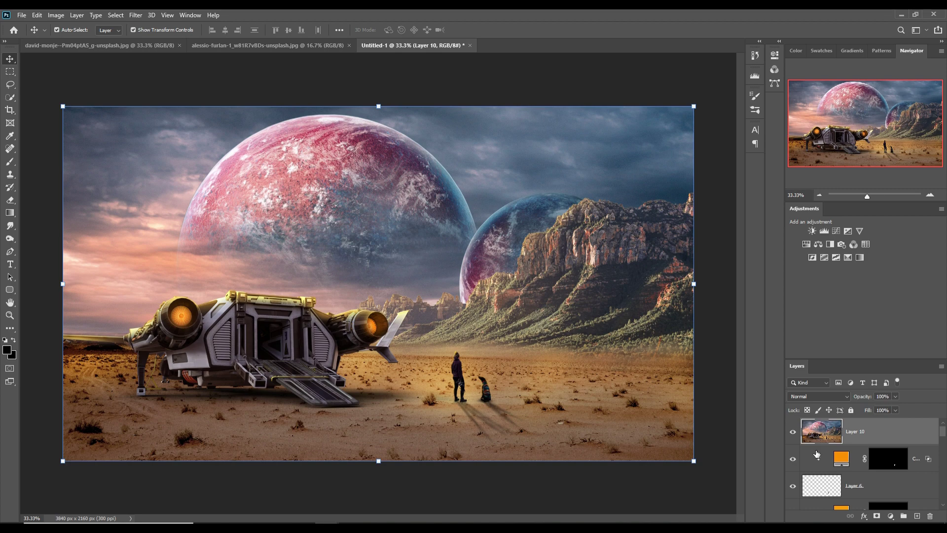
{"action": "right_click", "coordinate": [867, 429]}
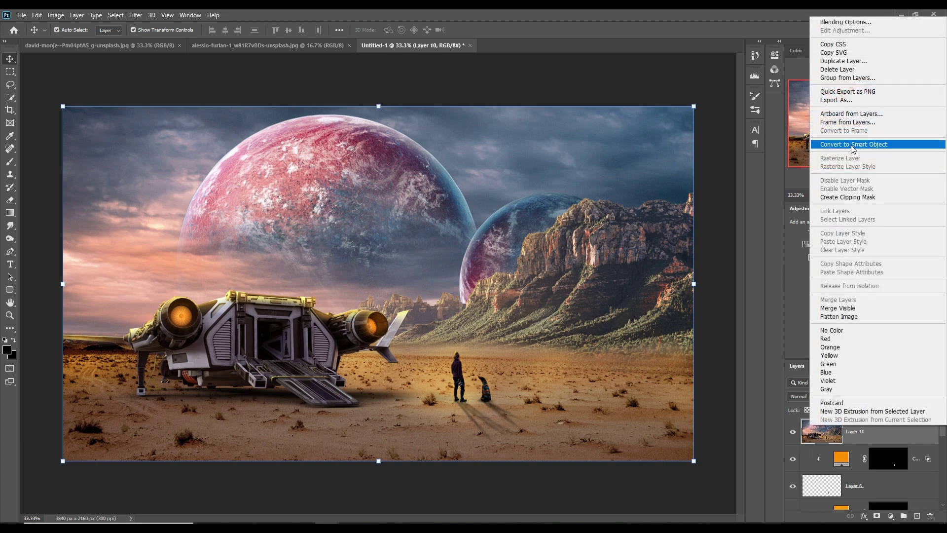
{"action": "left_click", "coordinate": [853, 145]}
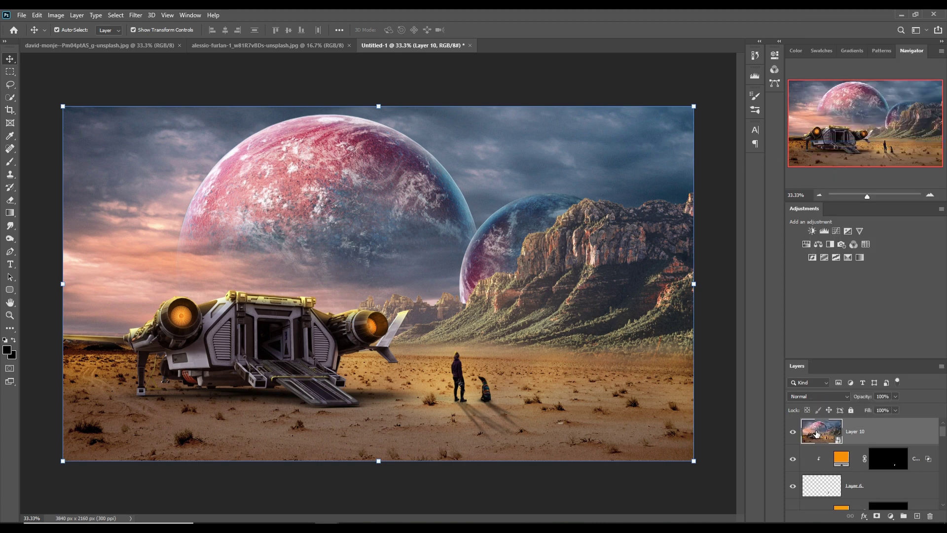
- Open the merged layer in the Camera Raw Filter and set Saturation to +8, Contrast to +17 and Exposure to -0.40
{"action": "left_click", "coordinate": [137, 15]}
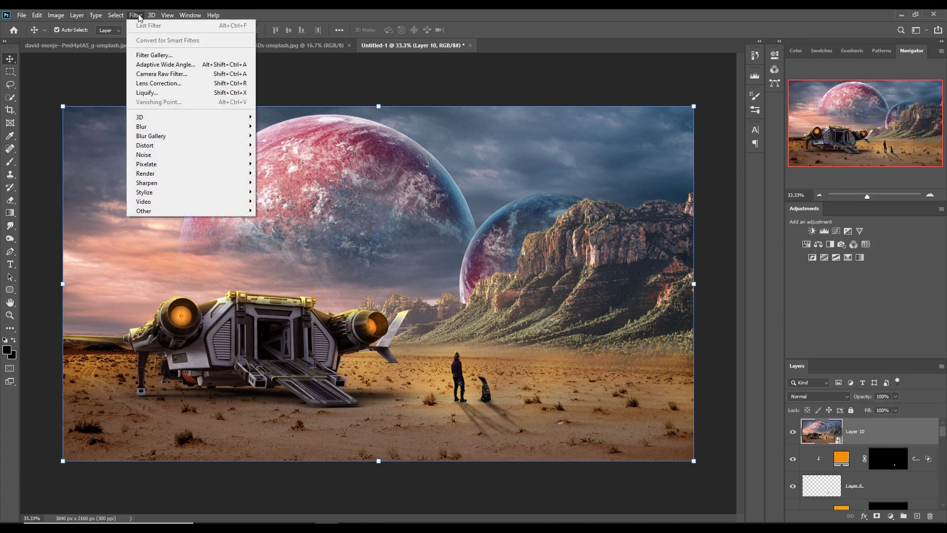
{"action": "left_click", "coordinate": [162, 74]}
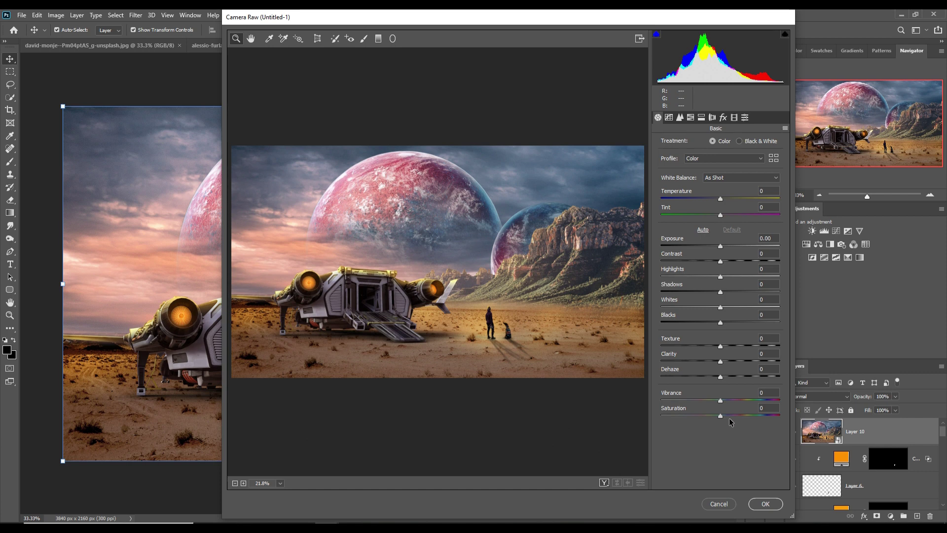
{"action": "left_click_drag", "start_coordinate": [723, 416], "coordinate": [724, 416]}
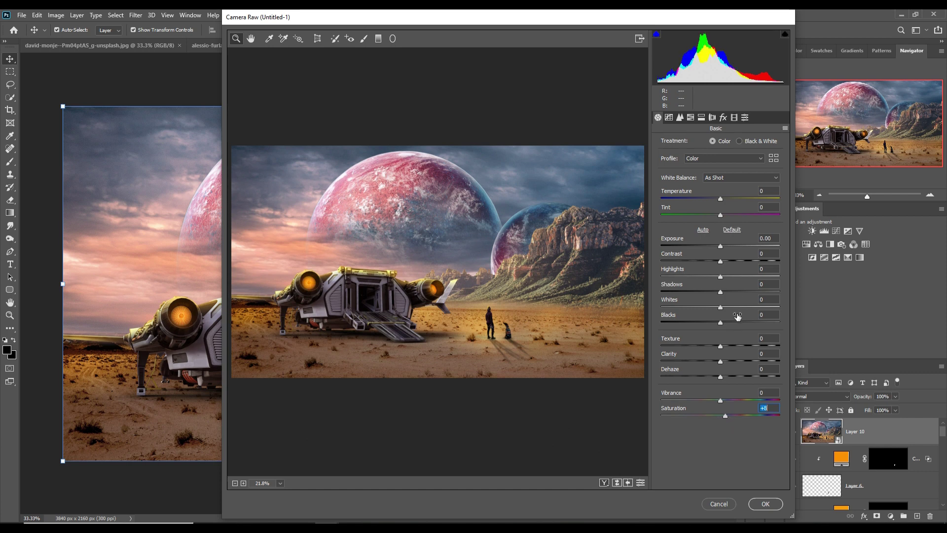
{"action": "mouse_move", "coordinate": [721, 262]}
{"action": "left_mouse_down"}
{"action": "mouse_move", "coordinate": [731, 262]}
{"action": "mouse_move", "coordinate": [716, 247]}
{"action": "left_mouse_up"}
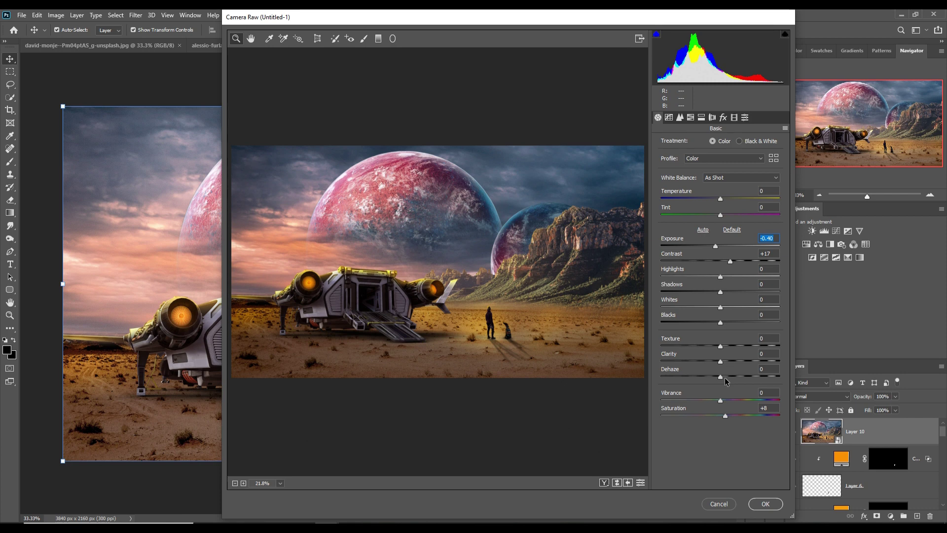
- Set Clarity to +8, Shadows to -13 and Highlights to +13, and readjust Saturation to a slightly positive value
{"action": "left_click_drag", "start_coordinate": [721, 361], "coordinate": [726, 361]}
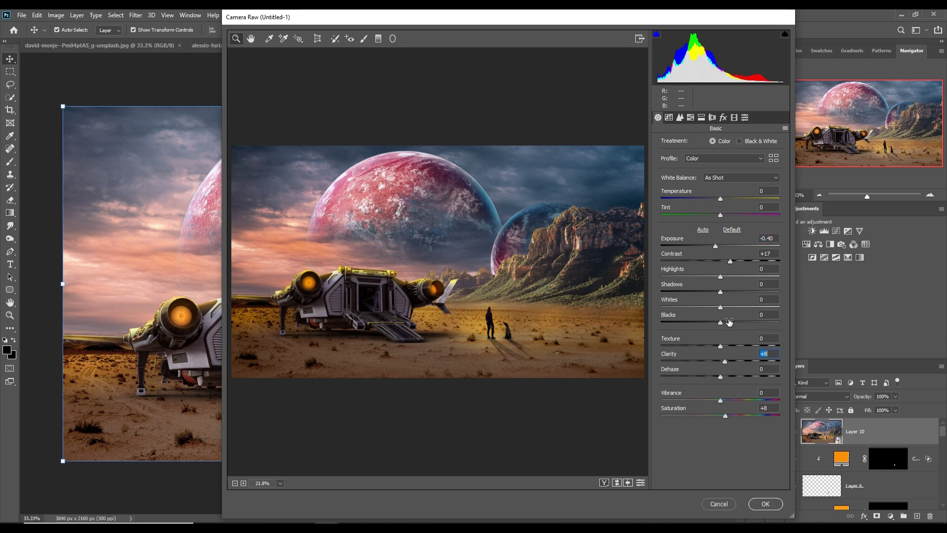
{"action": "mouse_move", "coordinate": [720, 292]}
{"action": "left_mouse_down"}
{"action": "mouse_move", "coordinate": [712, 292]}
{"action": "mouse_move", "coordinate": [730, 279]}
{"action": "left_mouse_up"}
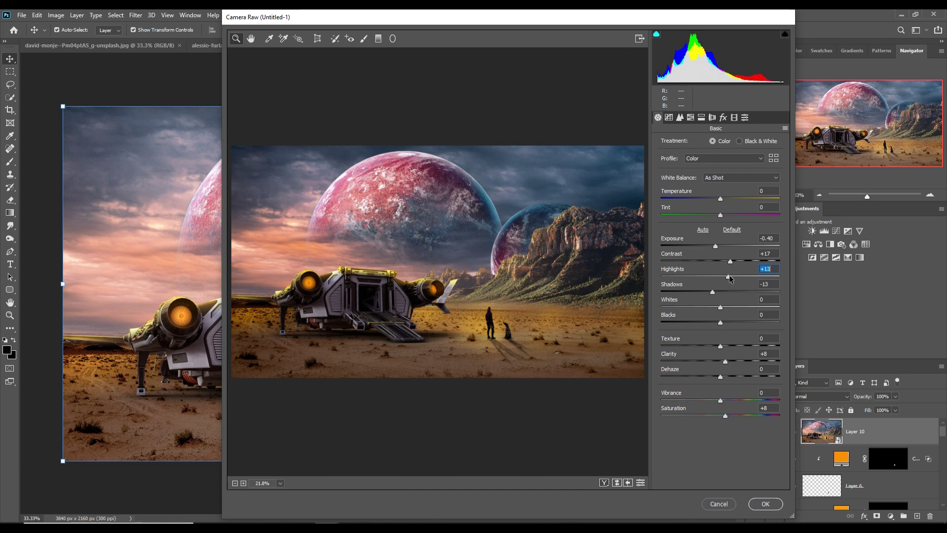
{"action": "left_click", "coordinate": [726, 417]}
{"action": "double_click", "coordinate": [721, 416]}
{"action": "left_click_drag", "start_coordinate": [721, 416], "coordinate": [728, 416]}
- Lower the HSL saturation of Yellows to -43 and Oranges to -18
{"action": "left_click", "coordinate": [691, 118]}
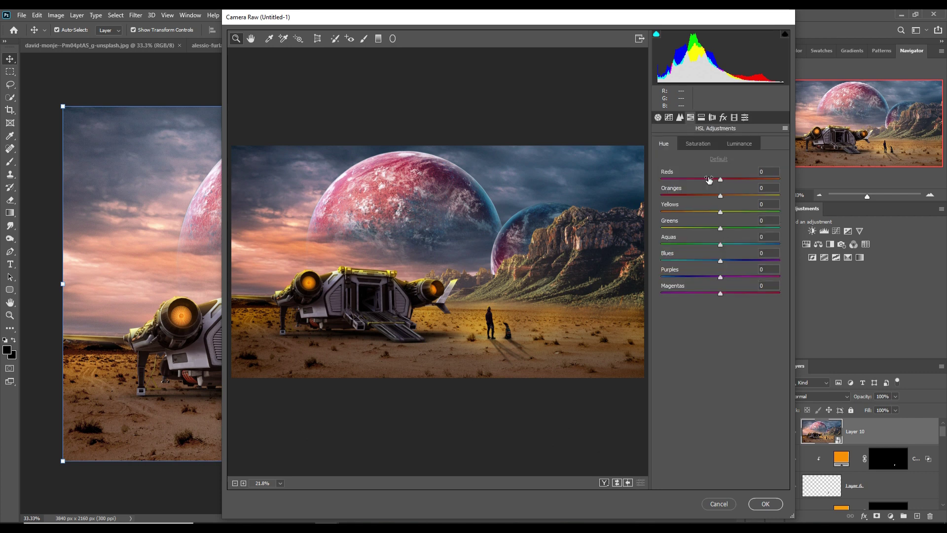
{"action": "left_click", "coordinate": [692, 145]}
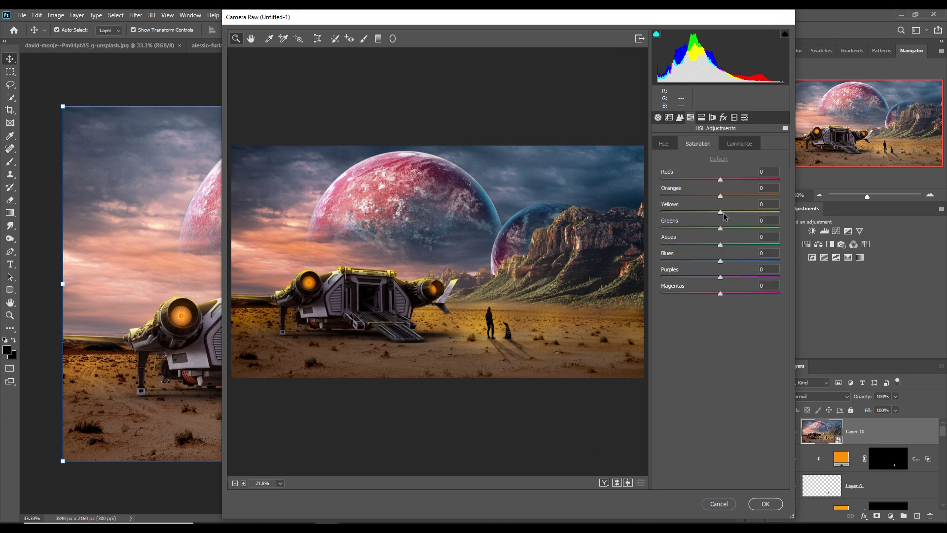
{"action": "mouse_move", "coordinate": [720, 212]}
{"action": "left_mouse_down"}
{"action": "mouse_move", "coordinate": [707, 213]}
{"action": "mouse_move", "coordinate": [712, 197]}
{"action": "left_mouse_up"}
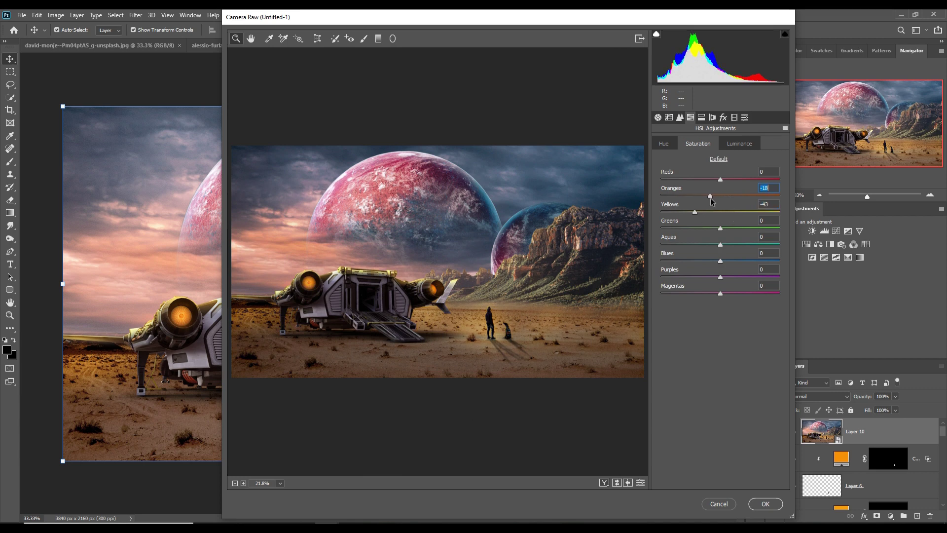
- Apply split toning with Highlights at hue 41 and saturation 39, and Shadows at hue 224 and saturation 23
{"action": "left_click", "coordinate": [701, 117]}
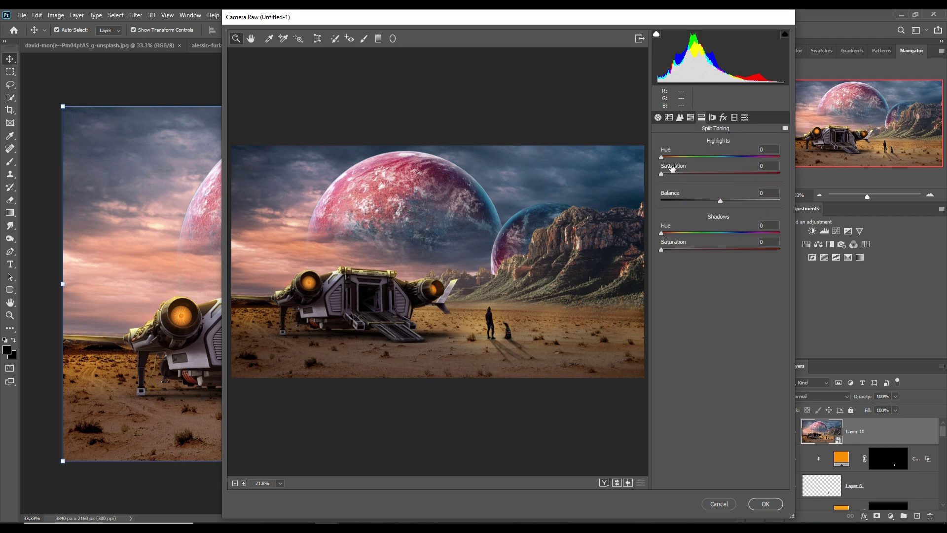
{"action": "left_click_drag", "start_coordinate": [662, 158], "coordinate": [677, 175]}
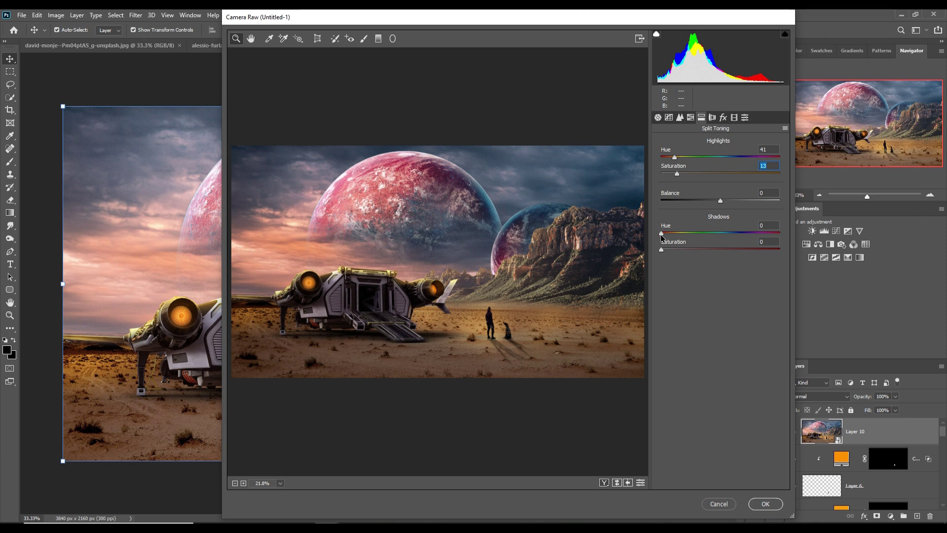
{"action": "left_click_drag", "start_coordinate": [661, 234], "coordinate": [734, 234]}
{"action": "left_click_drag", "start_coordinate": [662, 250], "coordinate": [690, 253]}
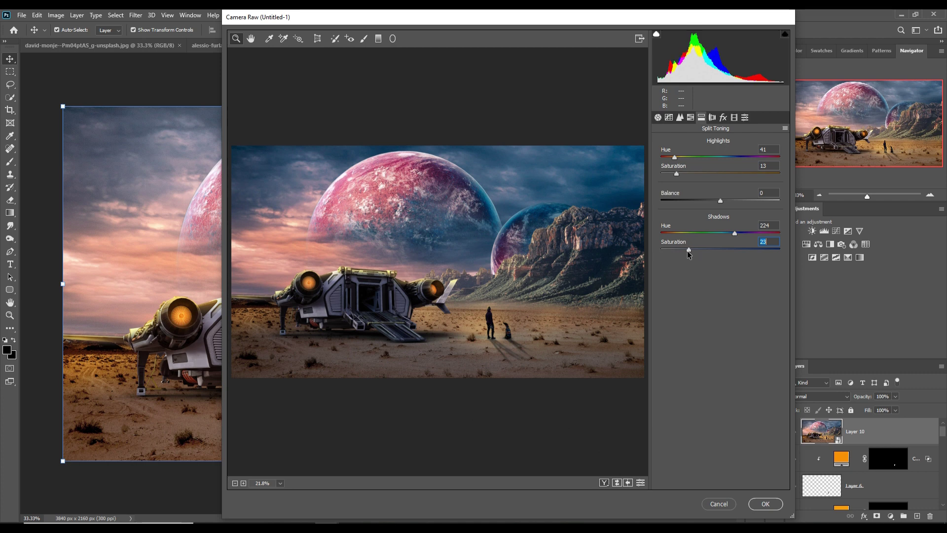
{"action": "left_click_drag", "start_coordinate": [678, 174], "coordinate": [711, 174]}
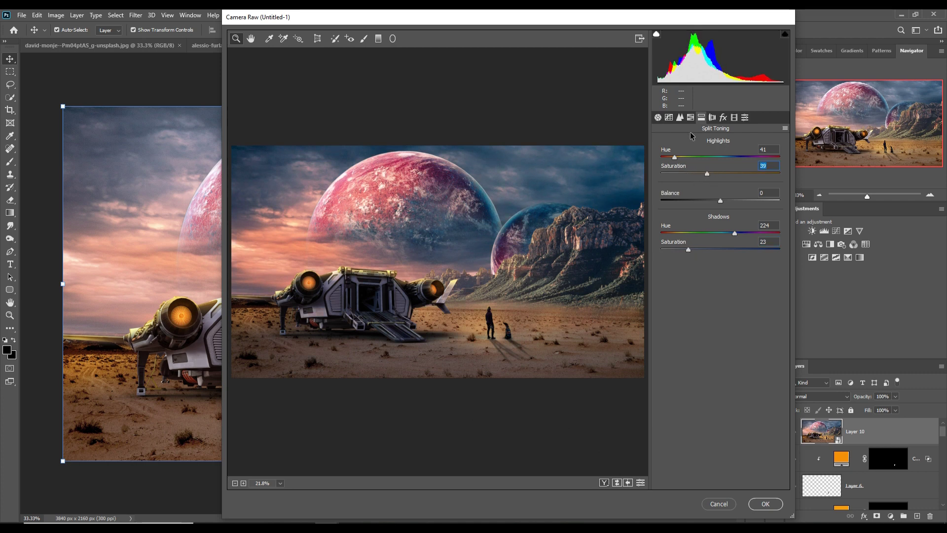
- Set the Sharpening amount to 59 in the Camera Raw detail settings
{"action": "left_click", "coordinate": [680, 117]}
{"action": "left_click_drag", "start_coordinate": [662, 158], "coordinate": [709, 158]}
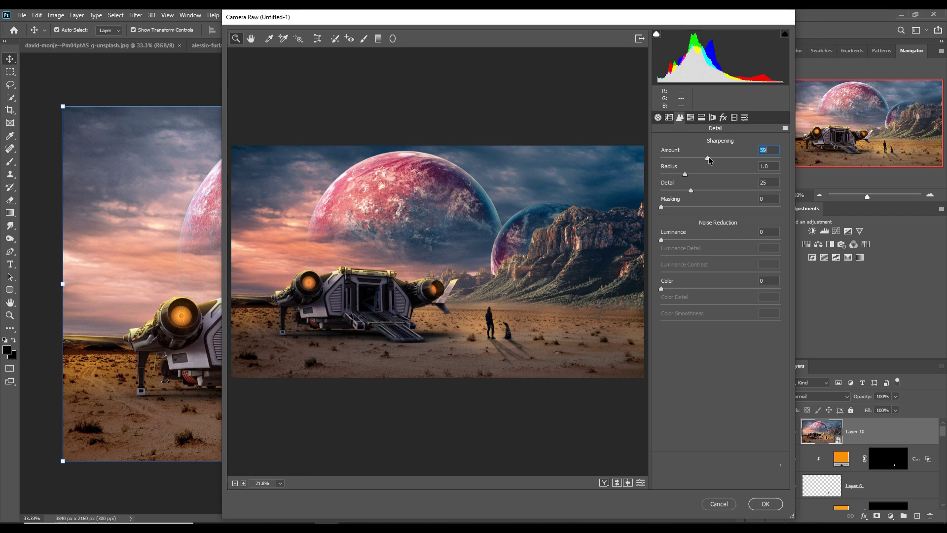
- Open the parametric Tone Curve settings
{"action": "left_click", "coordinate": [670, 117]}
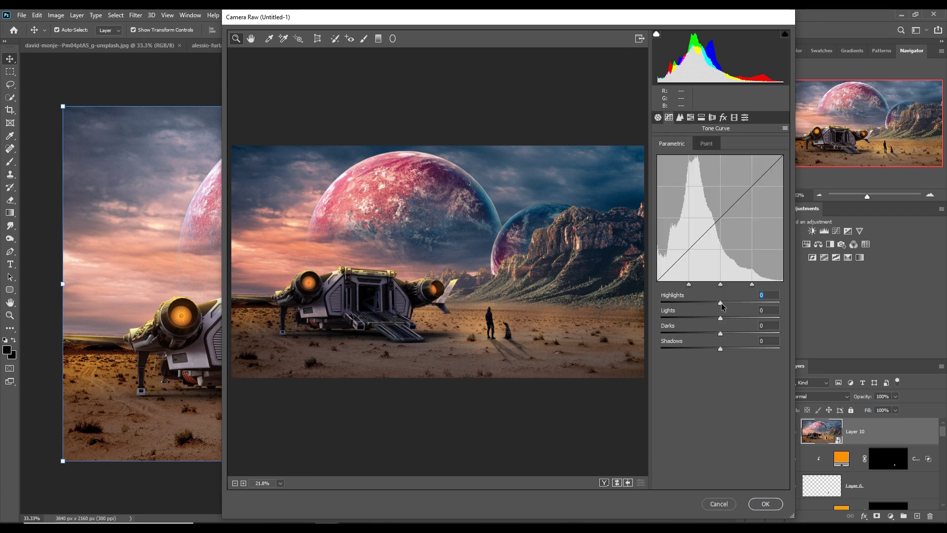